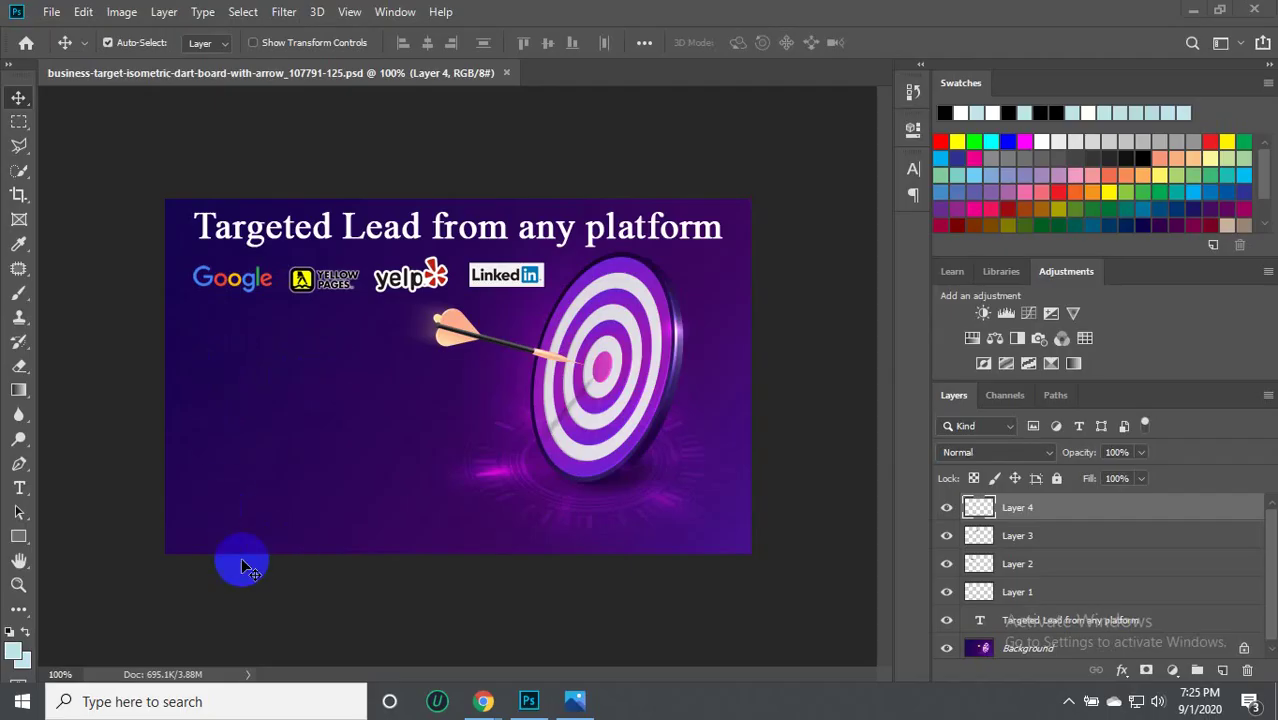
# Open the 80103440_..._o.jpg portrait from download box (E:) as a second document.
pyautogui.click(50, 12)
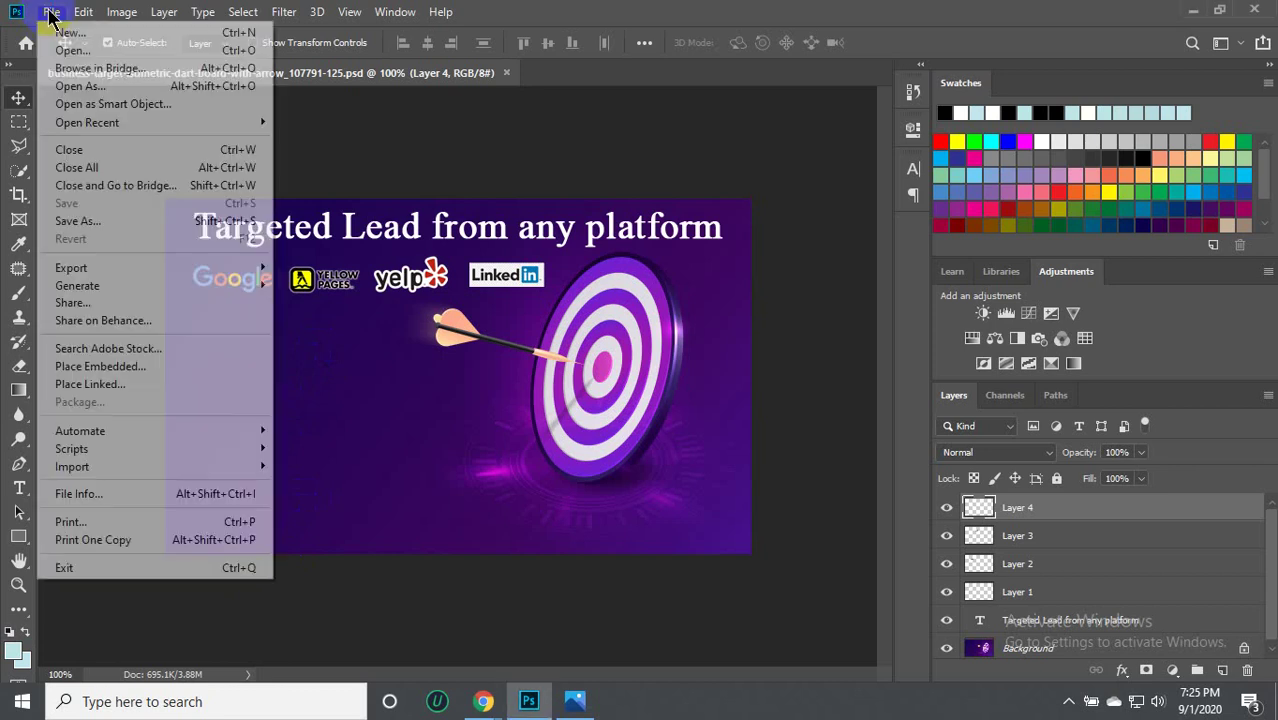
pyautogui.click(70, 50)
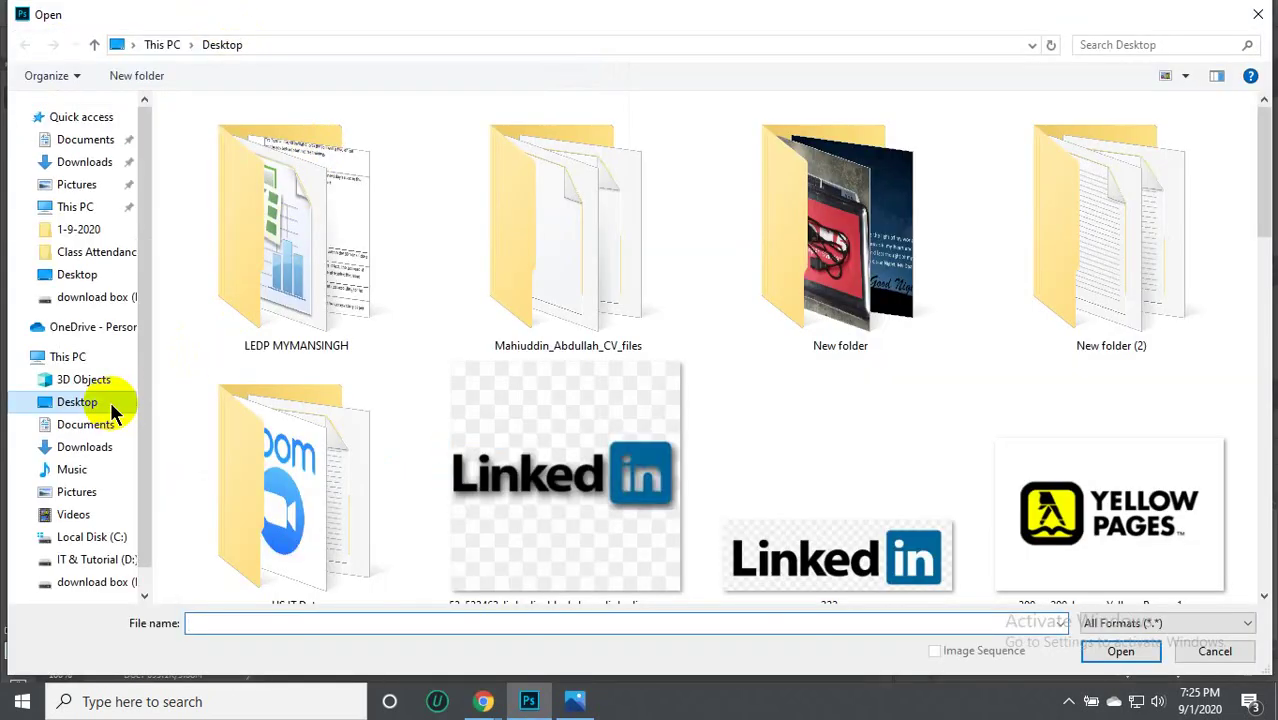
pyautogui.click(88, 584)
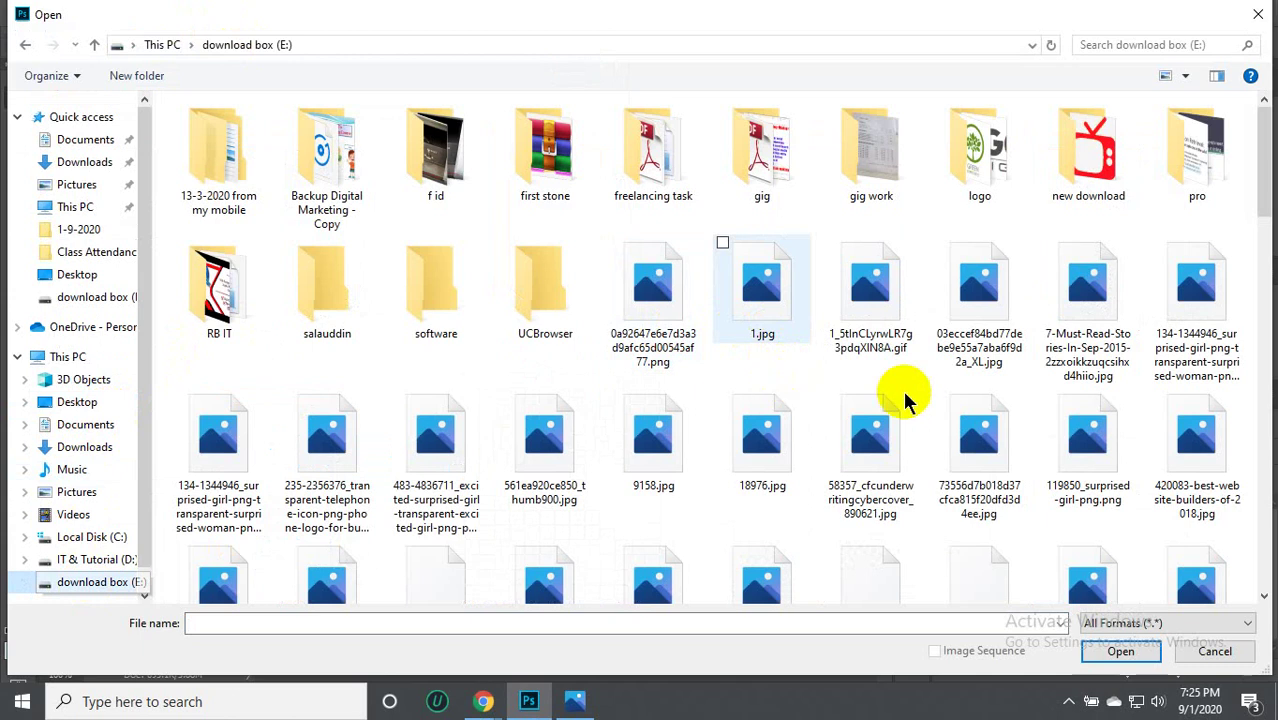
pyautogui.scroll(-2, 975, 400)
pyautogui.scroll(-3, 975, 400)
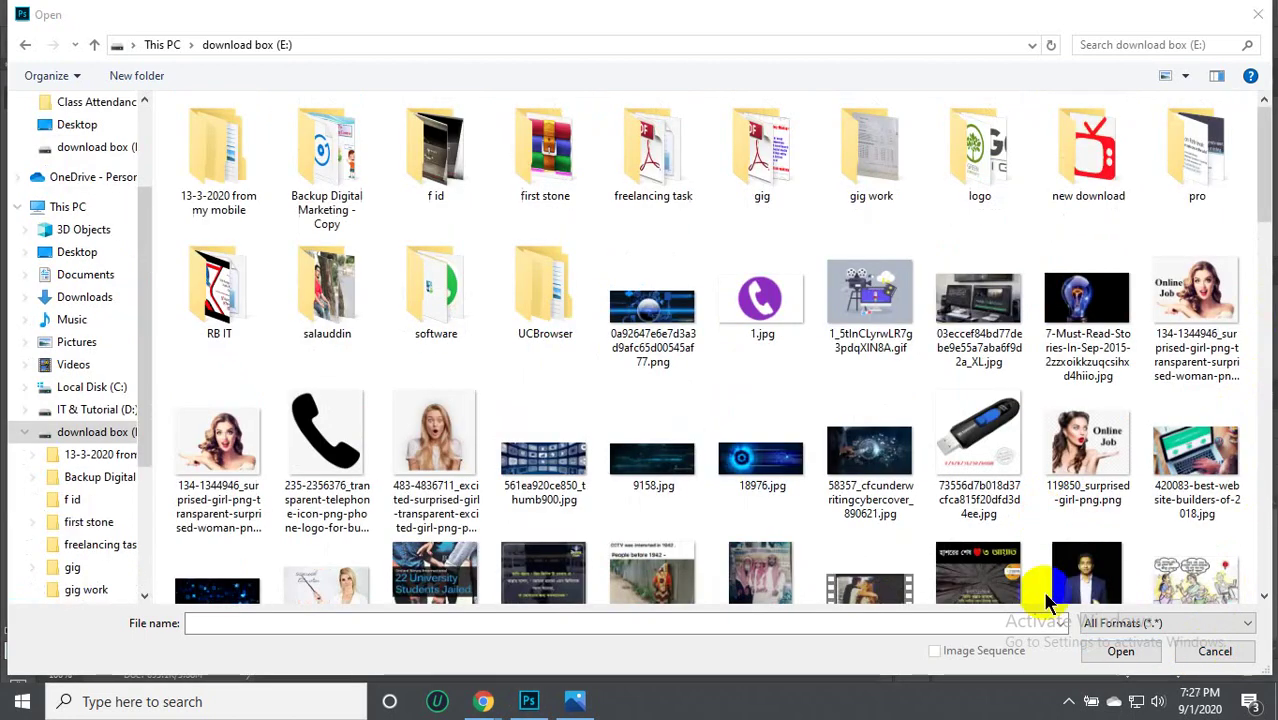
pyautogui.click(1100, 580)
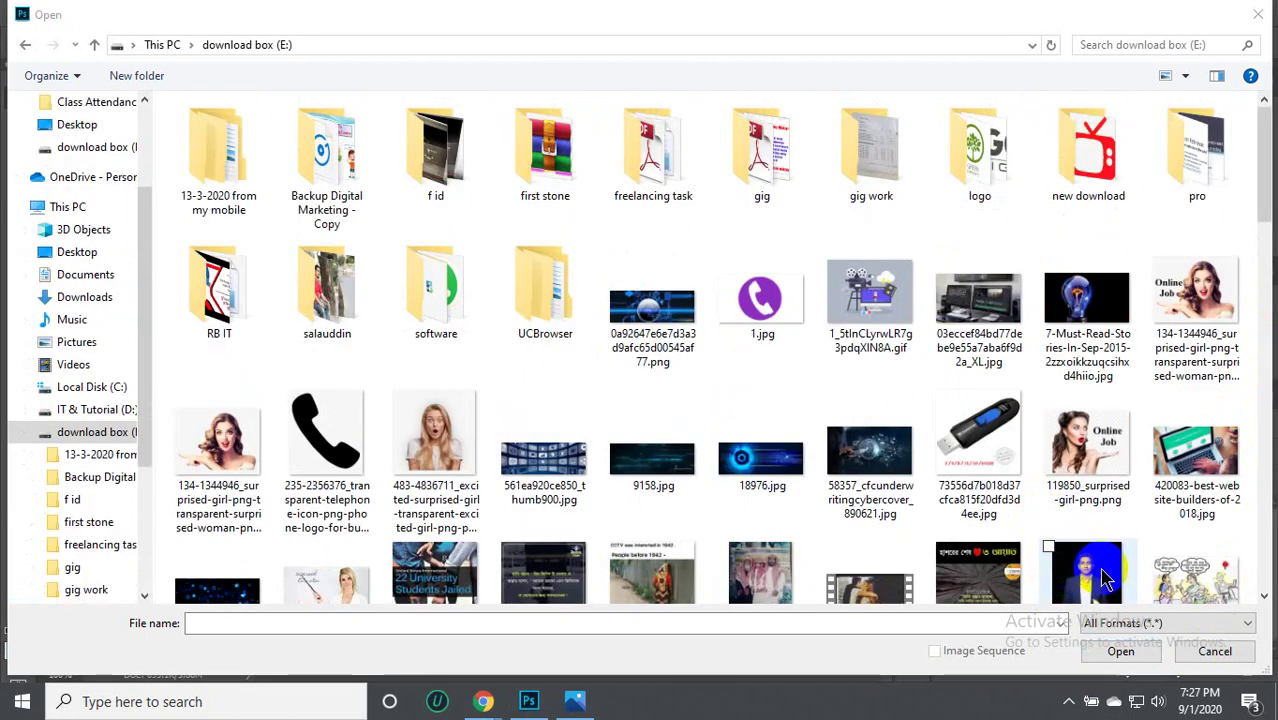
pyautogui.click(1118, 650)
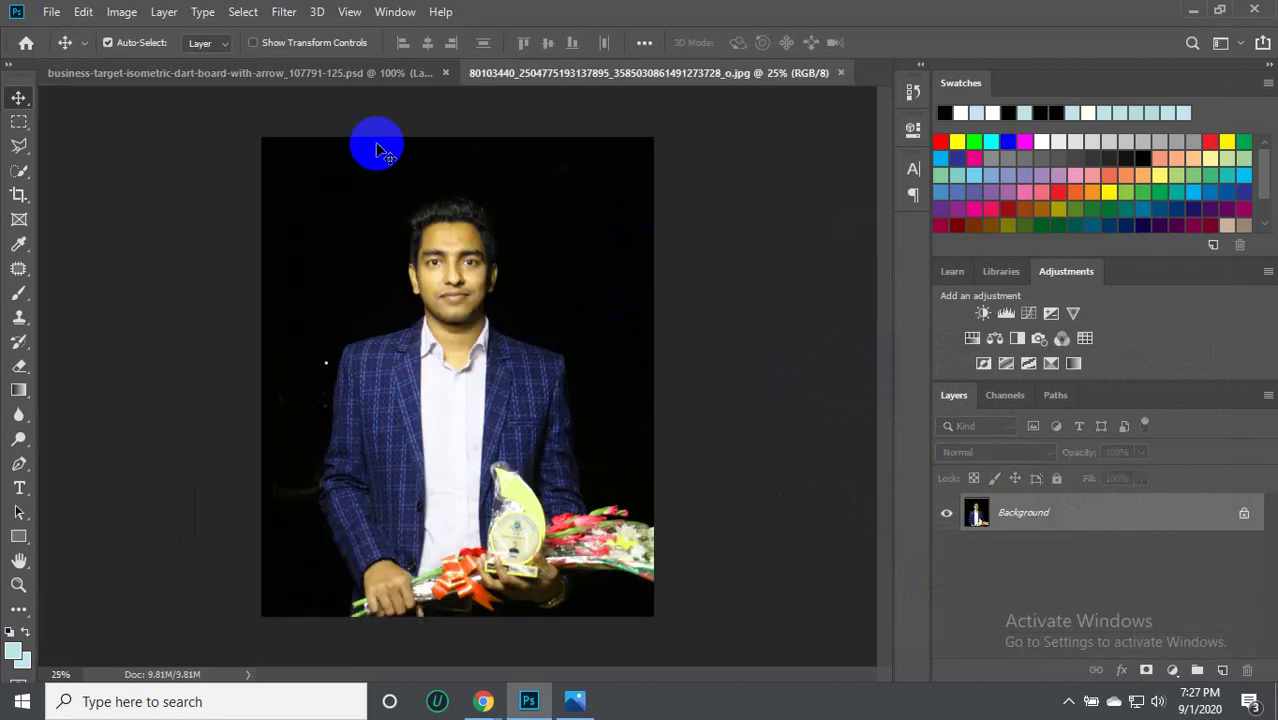
# Unlock the portrait's Background into Layer 0 and dismiss the Layer Style dialog.
pyautogui.click(257, 76)
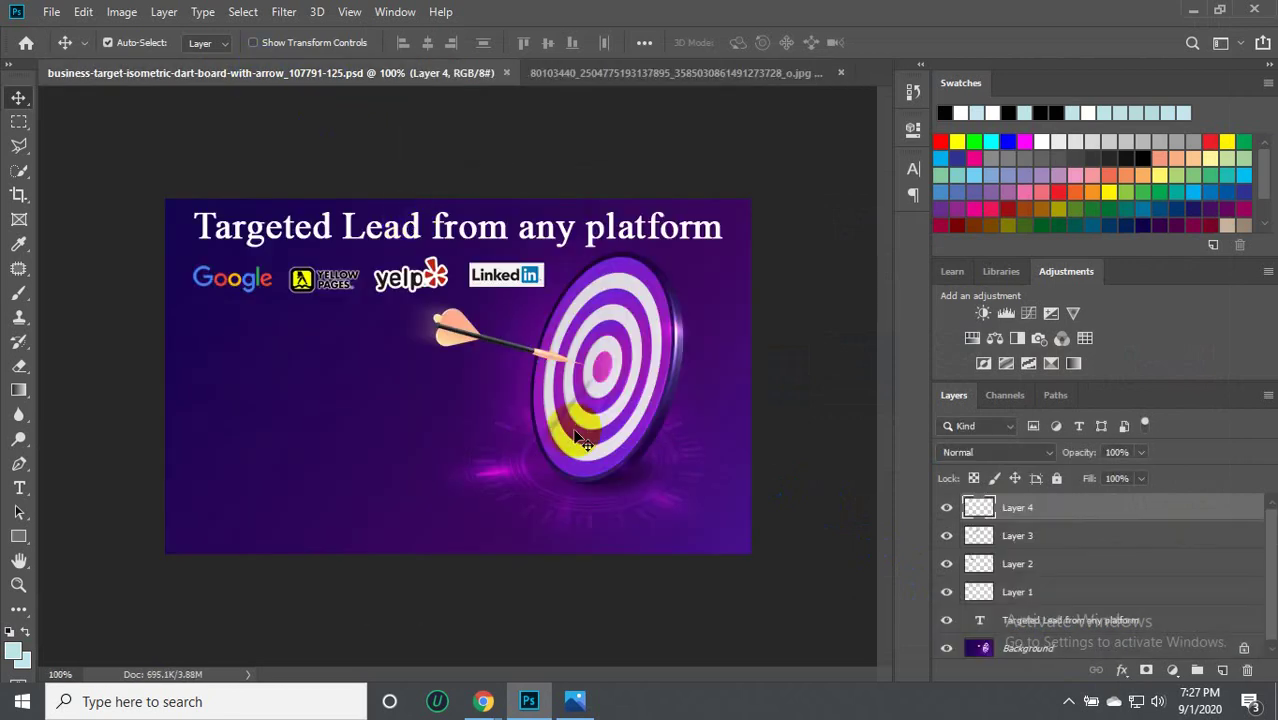
pyautogui.click(624, 86)
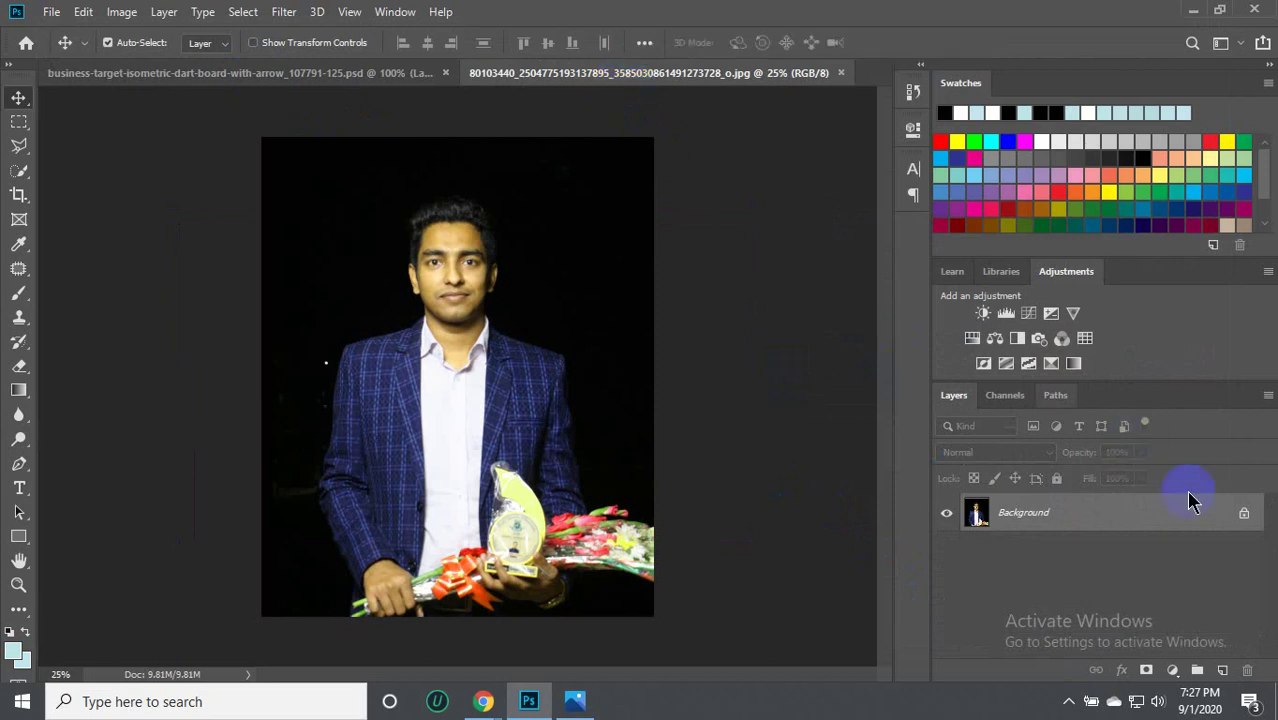
pyautogui.click(1245, 515)
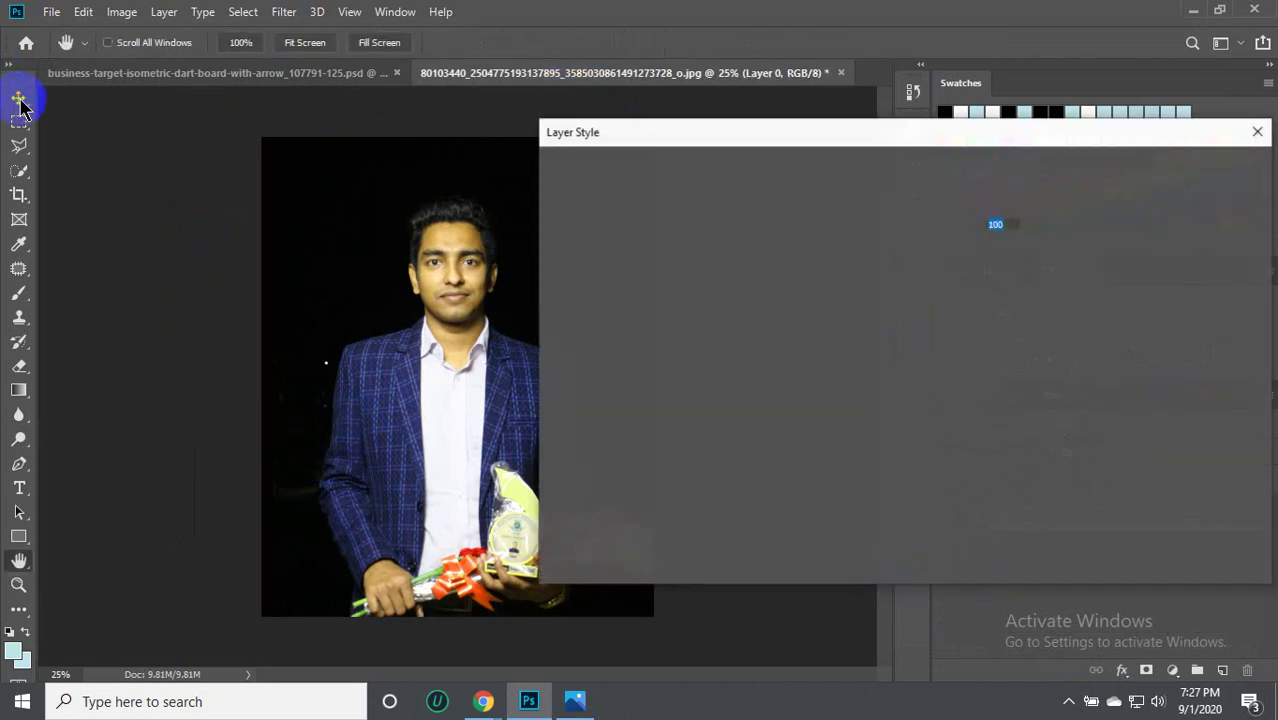
pyautogui.click(1160, 168)
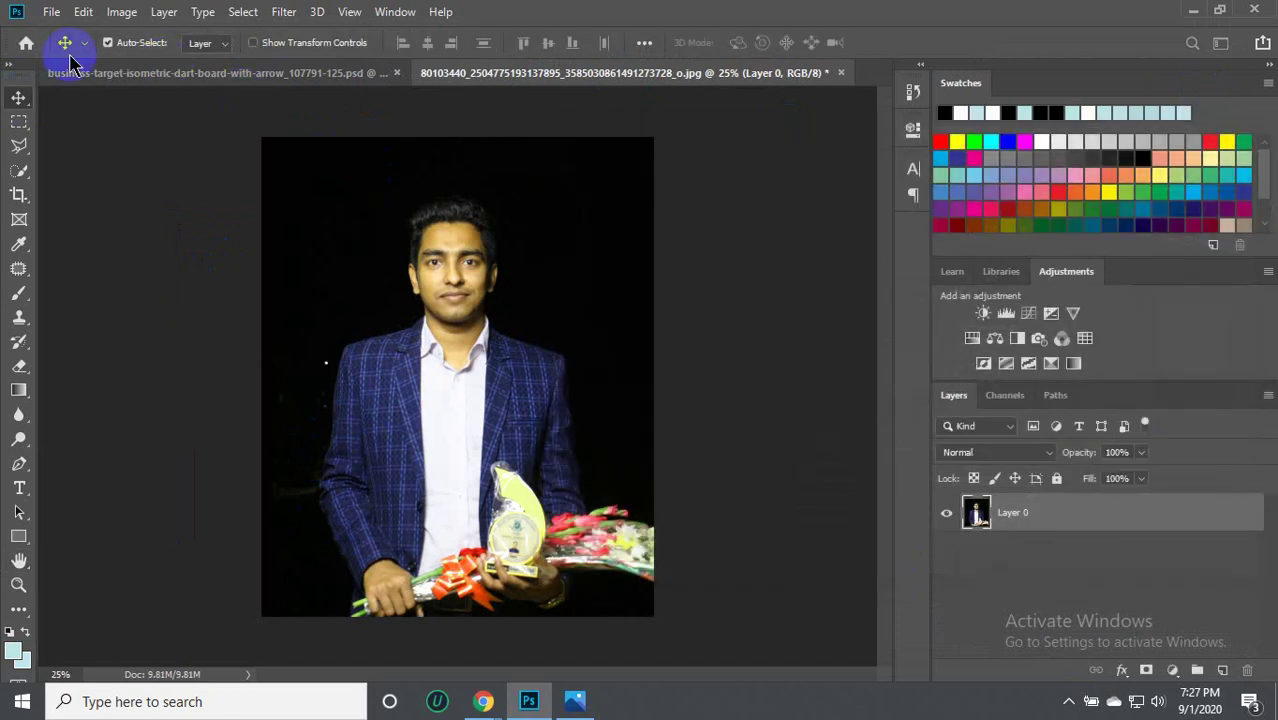
# Drag portrait Layer 0 into the banner, scale it to about 12.68%, and move it left.
pyautogui.moveTo(432, 362)
pyautogui.mouseDown()
pyautogui.moveTo(390, 308)
pyautogui.moveTo(480, 420)
pyautogui.moveTo(251, 80)
pyautogui.mouseUp()
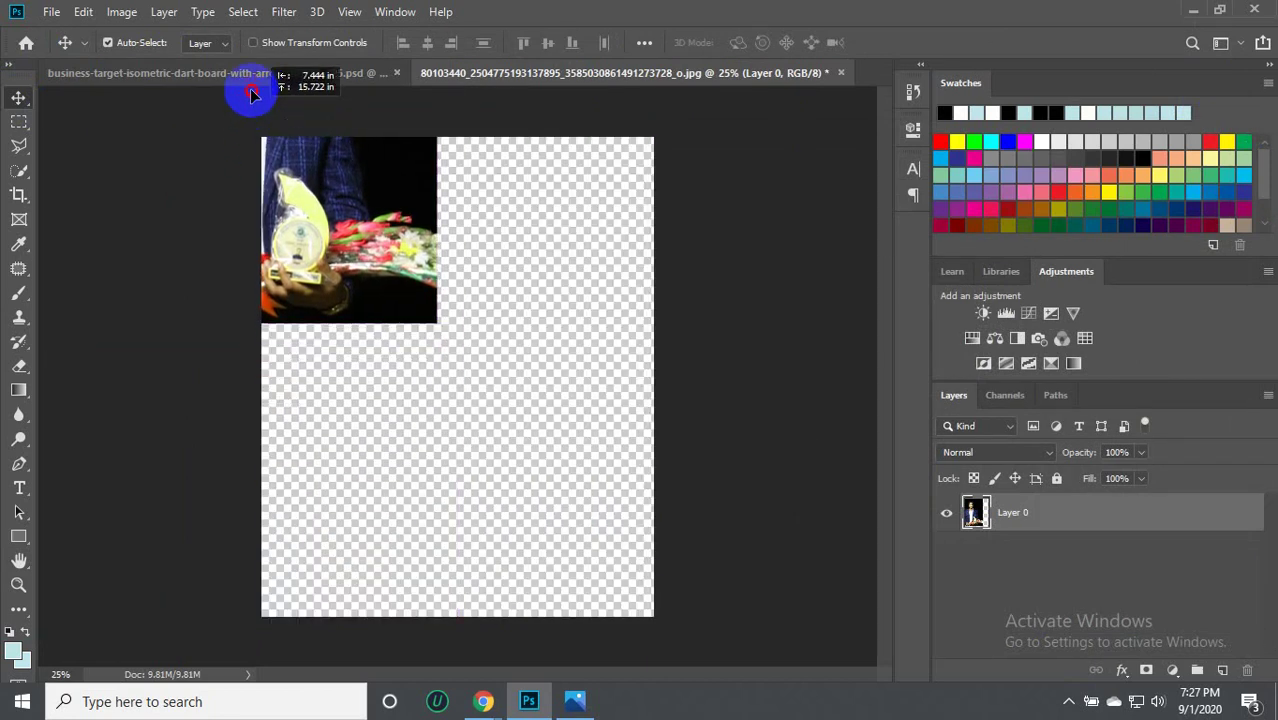
pyautogui.moveTo(251, 80); pyautogui.dragTo(337, 395)
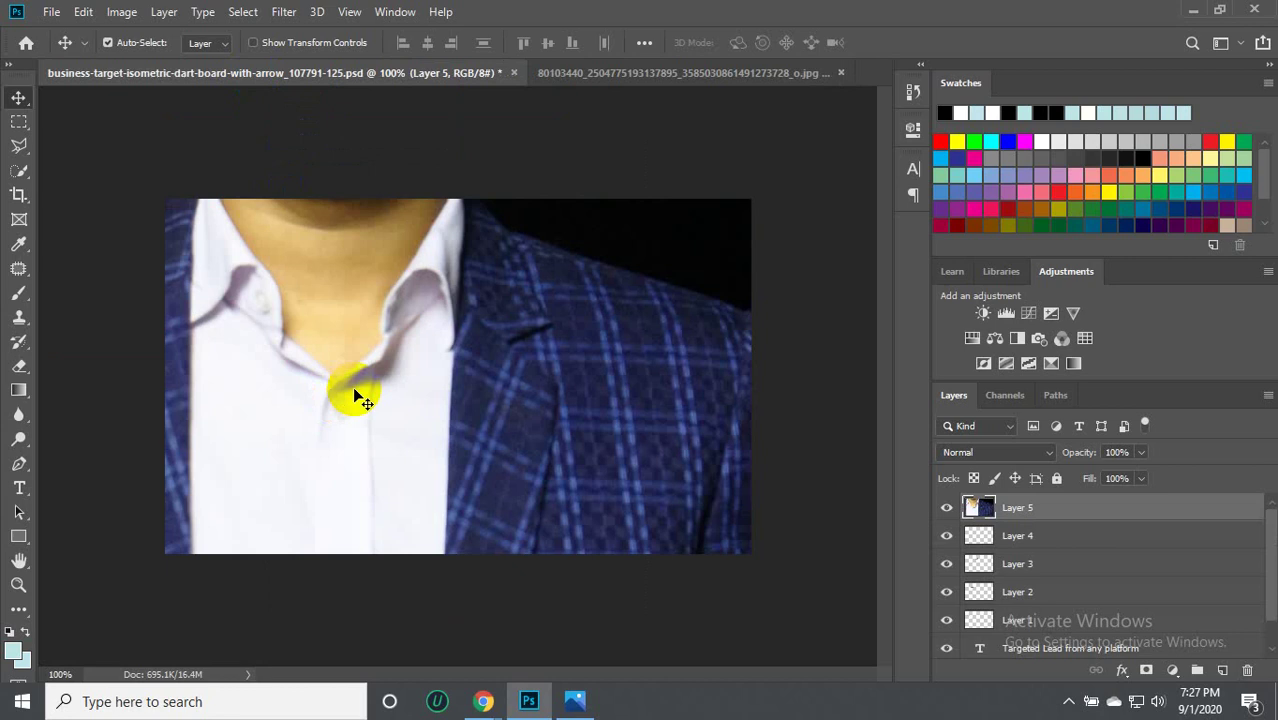
pyautogui.scroll(-1, 360, 398)
pyautogui.scroll(-1, 362, 400)
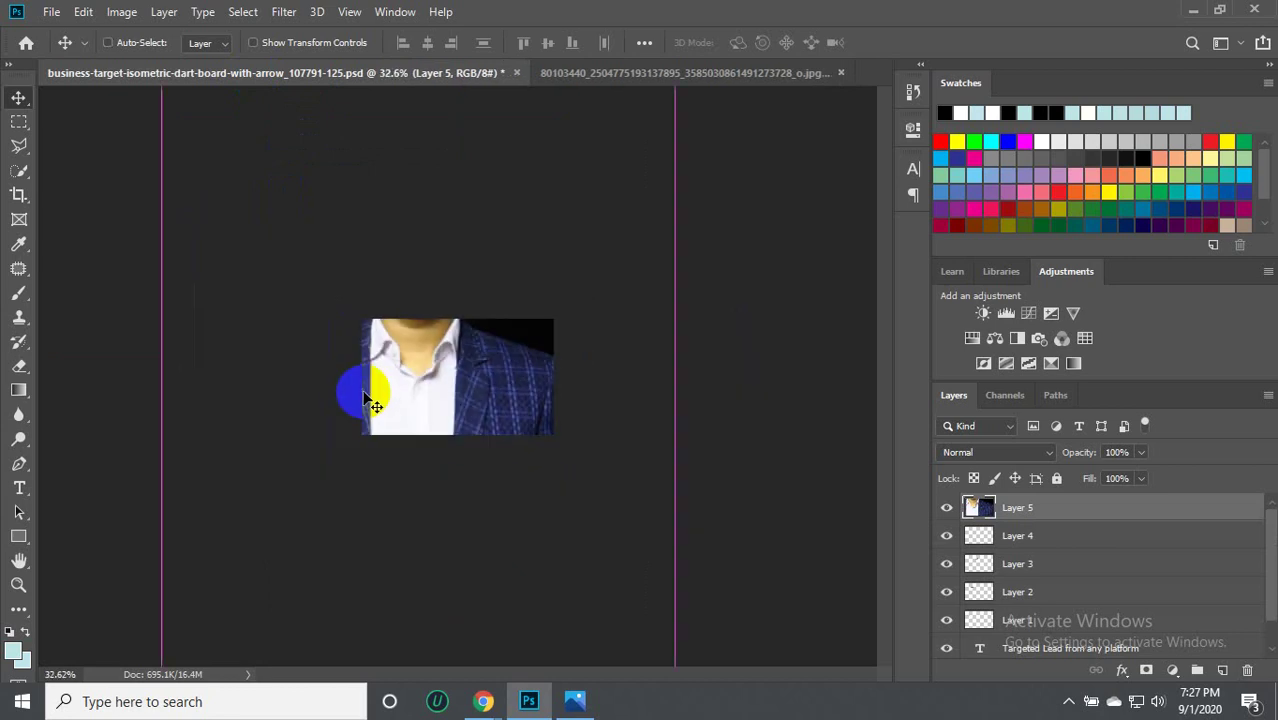
pyautogui.hotkey('ctrl', 't')
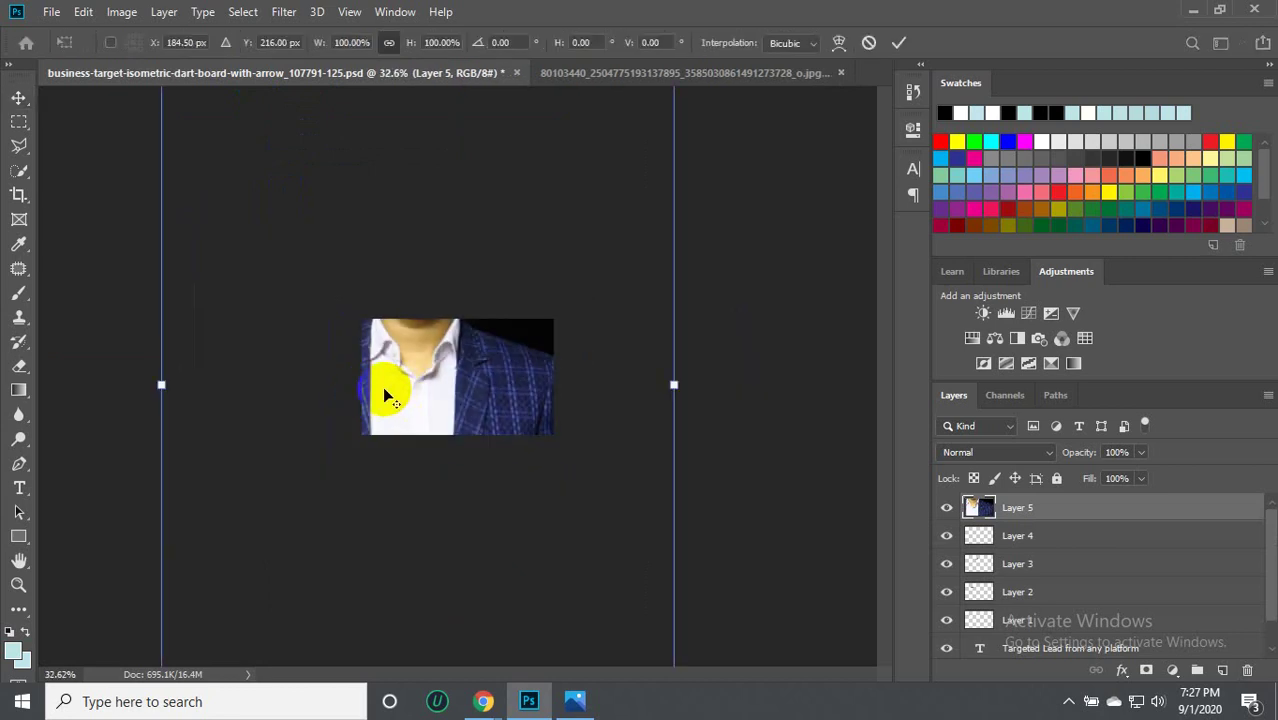
pyautogui.scroll(-1, 382, 387)
pyautogui.moveTo(327, 240); pyautogui.dragTo(525, 485)
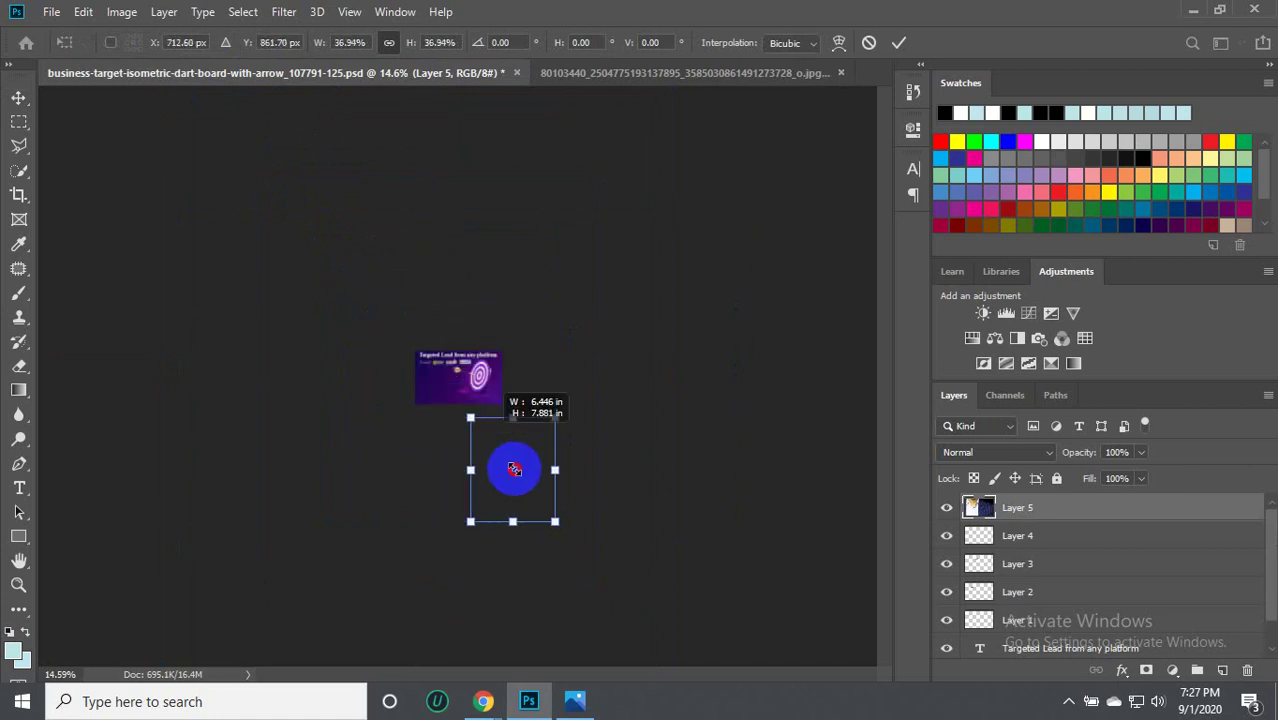
pyautogui.scroll(1, 525, 485)
pyautogui.moveTo(613, 632)
pyautogui.mouseDown()
pyautogui.moveTo(401, 395)
pyautogui.moveTo(368, 395)
pyautogui.mouseUp()
# Cancel the transform and remove the placed portrait from the banner.
pyautogui.scroll(1, 437, 405)
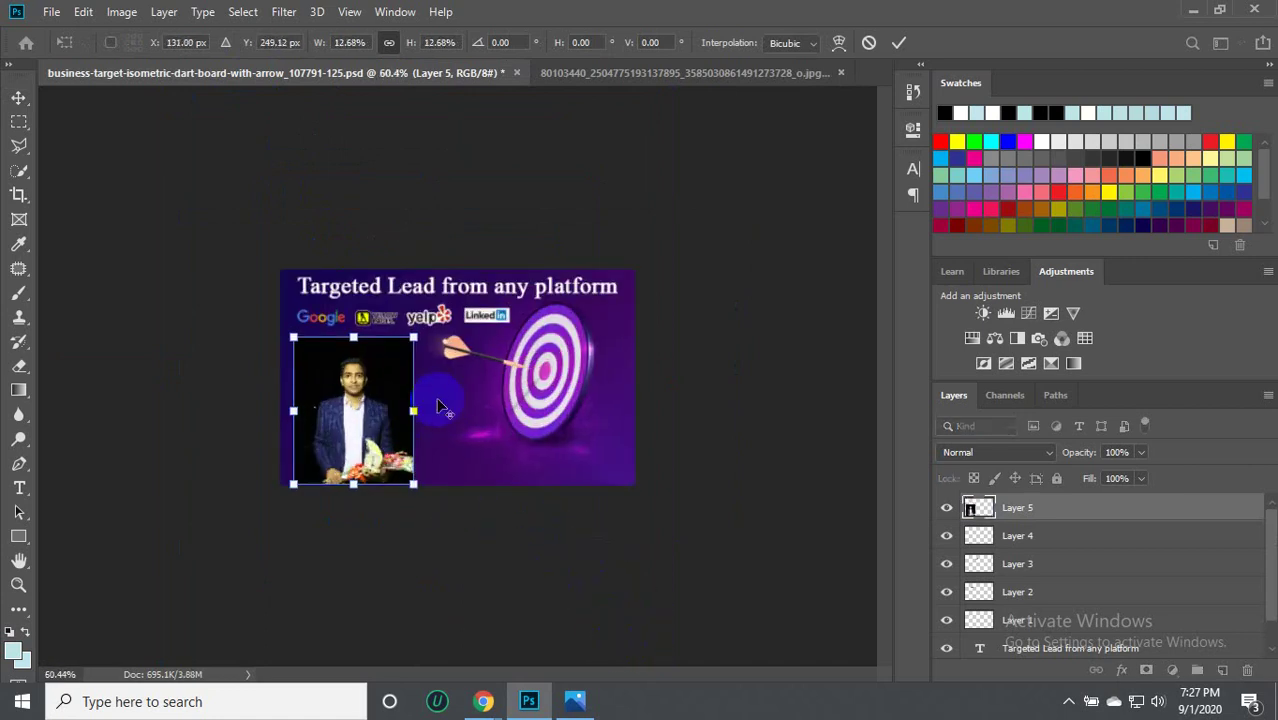
pyautogui.scroll(2, 437, 410)
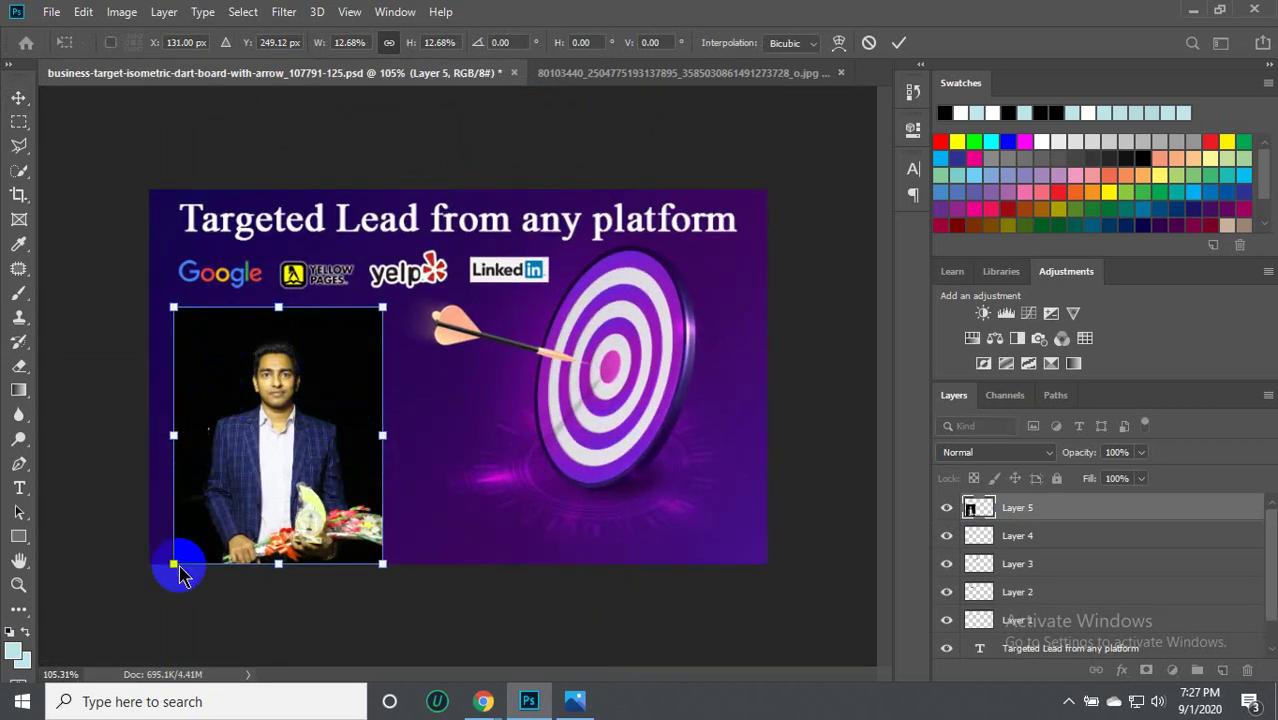
pyautogui.click(281, 464)
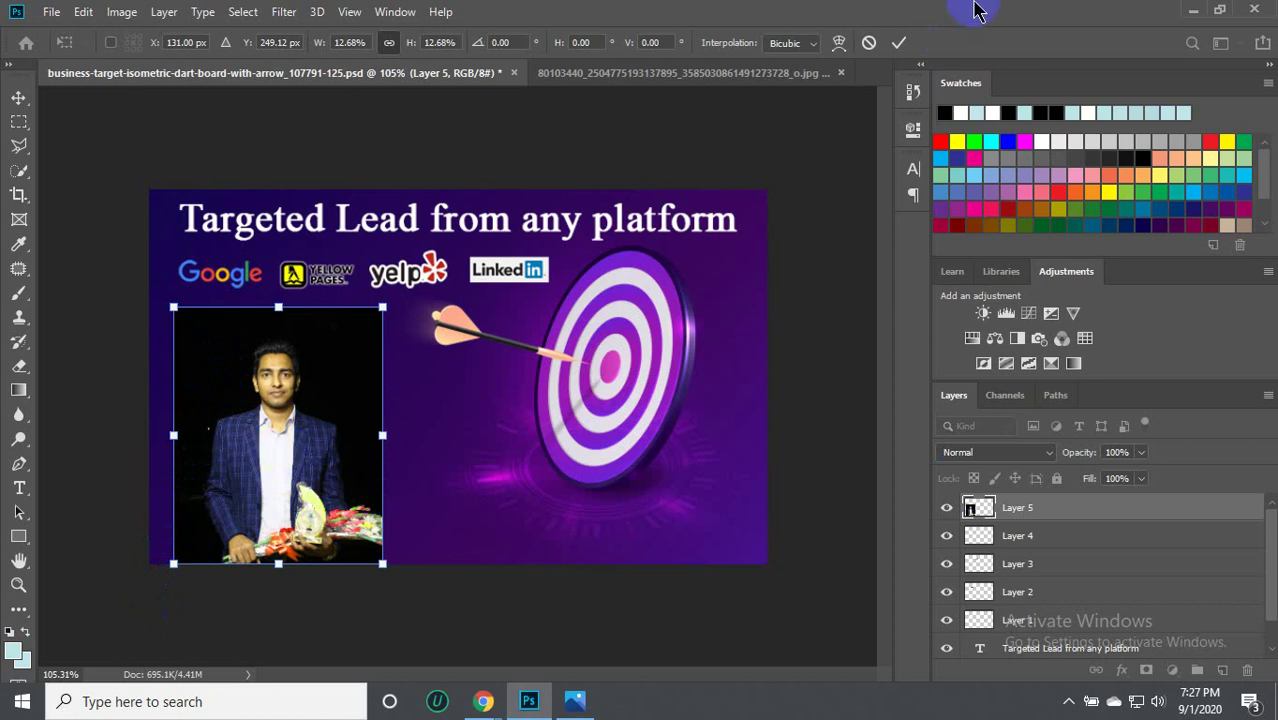
pyautogui.click(869, 43)
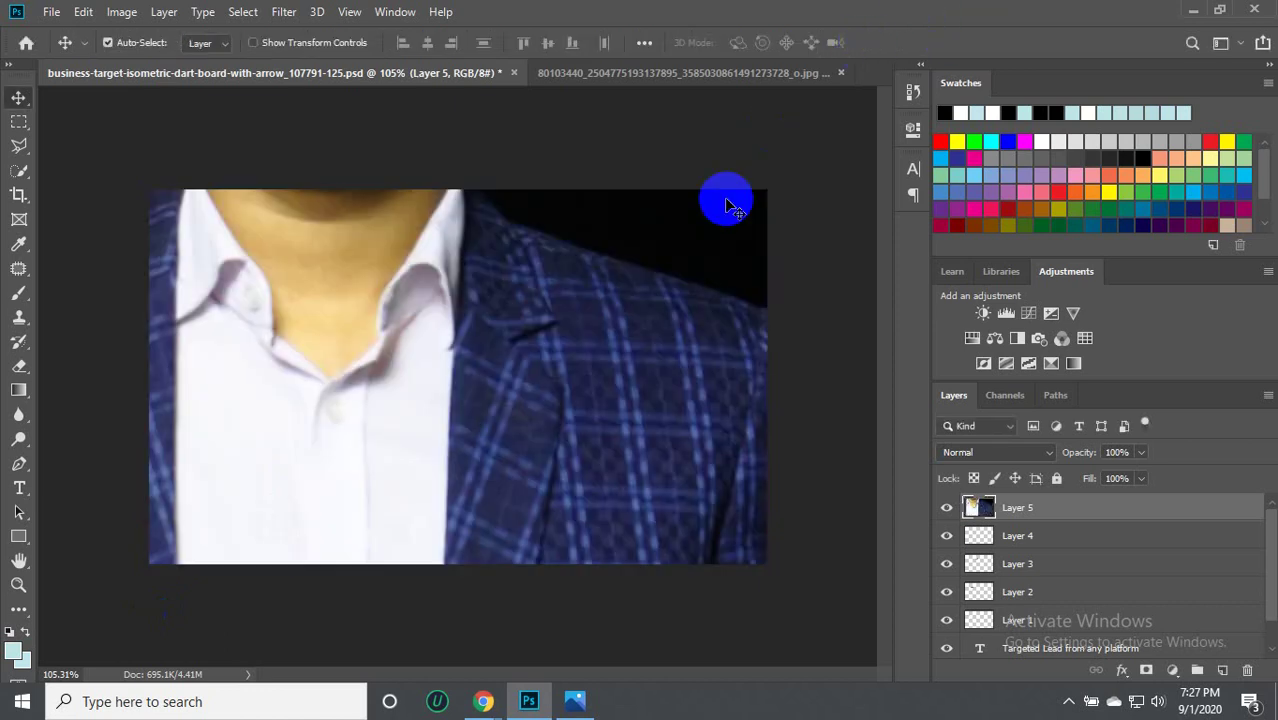
pyautogui.hotkey('ctrl', 'z')
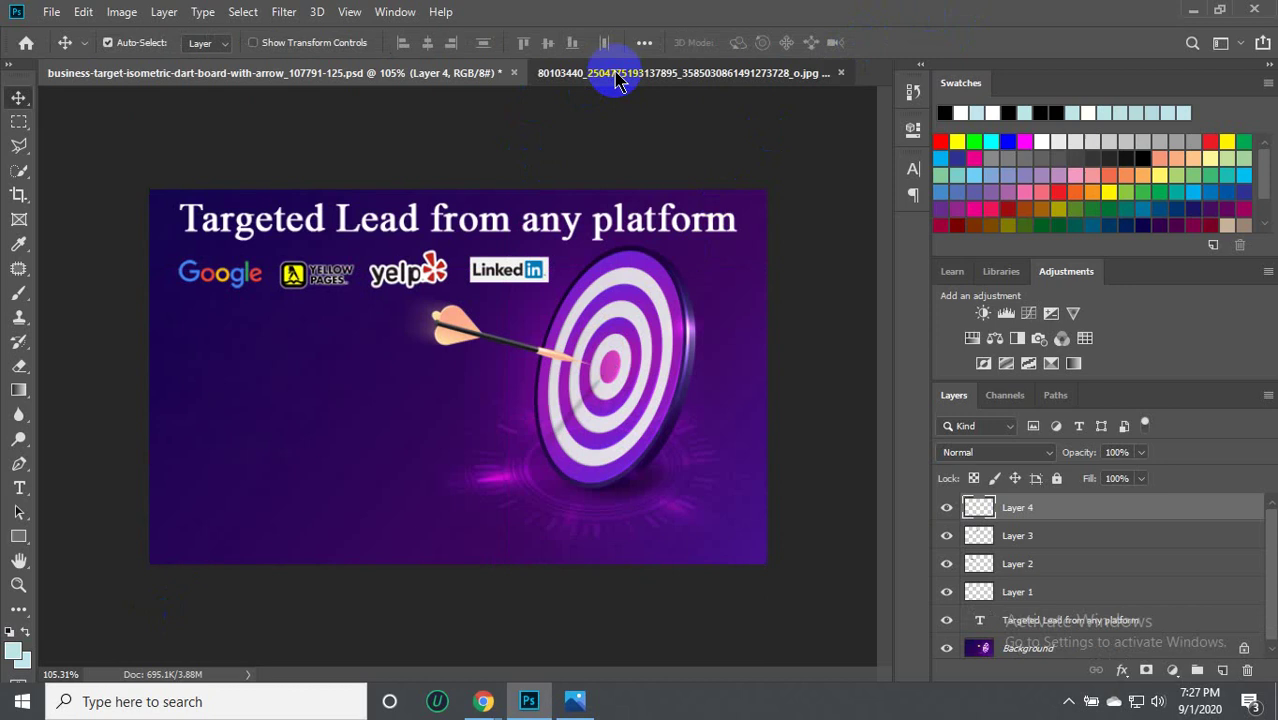
# On the portrait, Quick Select the man's face, shirt and jacket down to the flowers.
pyautogui.click(613, 73)
pyautogui.moveTo(442, 394)
pyautogui.mouseDown()
pyautogui.moveTo(479, 404)
pyautogui.moveTo(465, 398)
pyautogui.mouseUp()
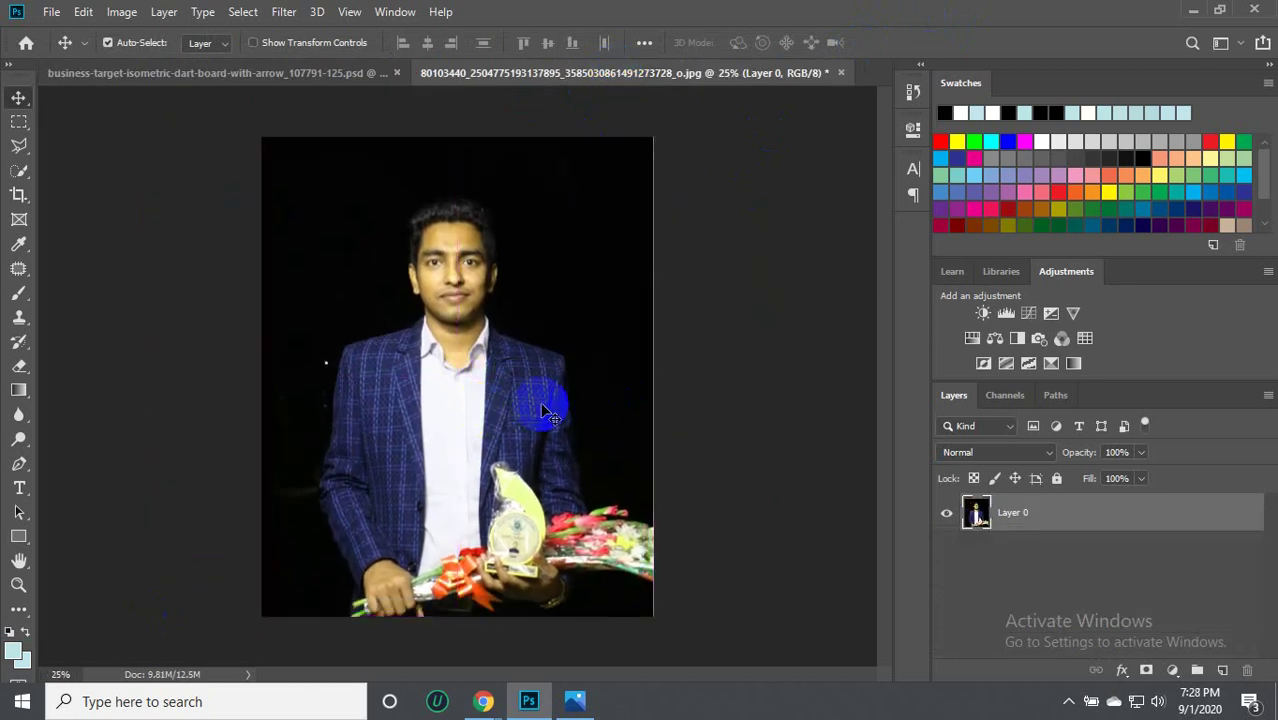
pyautogui.scroll(2, 541, 410)
pyautogui.scroll(-1, 541, 410)
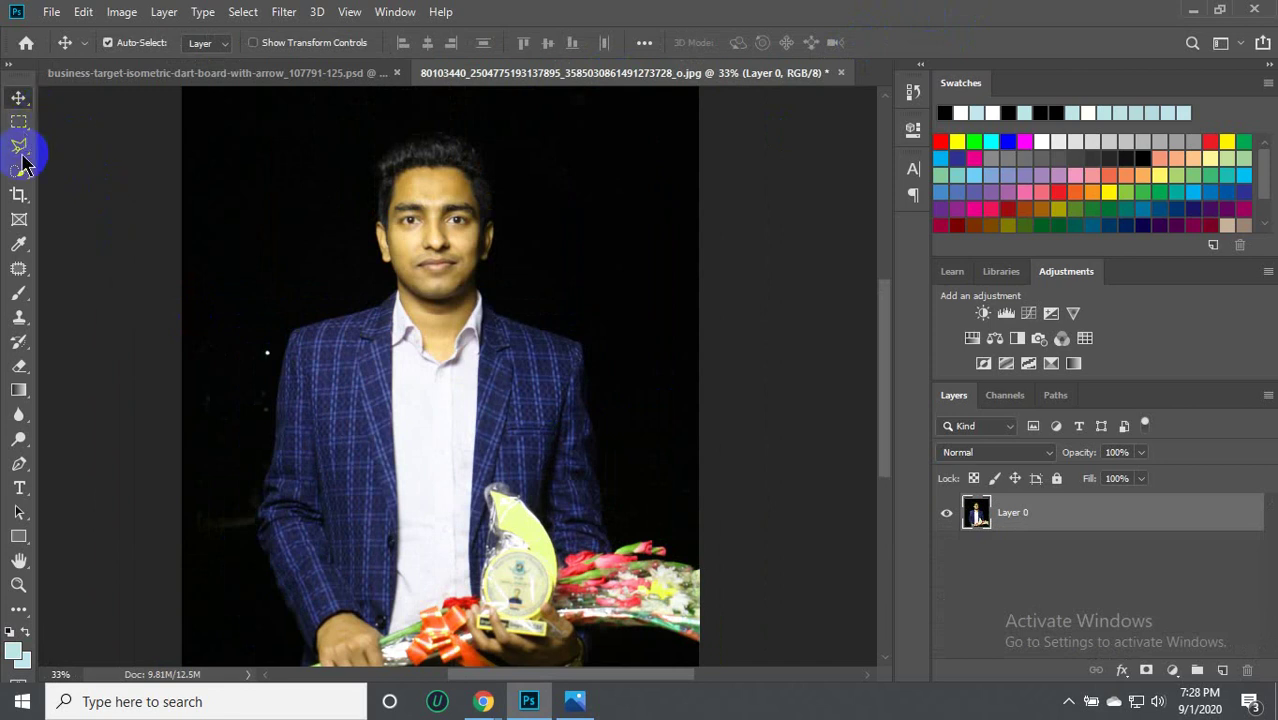
pyautogui.rightClick(22, 172)
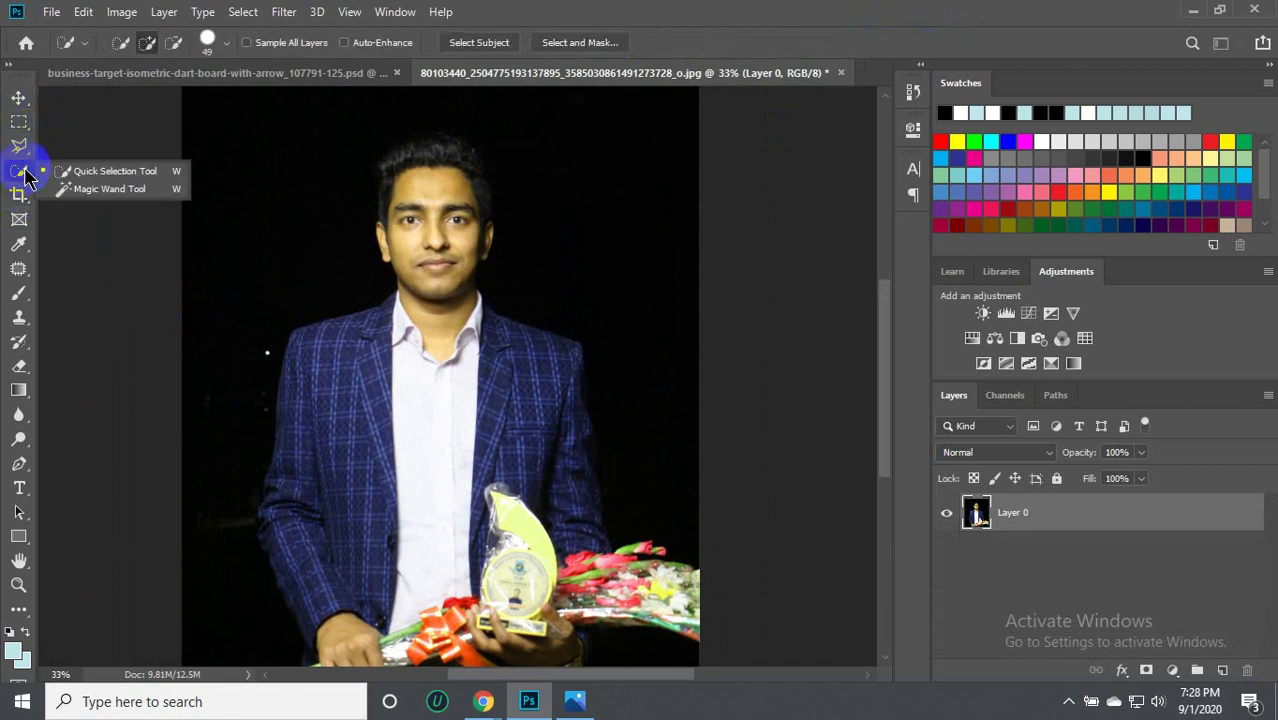
pyautogui.click(92, 170)
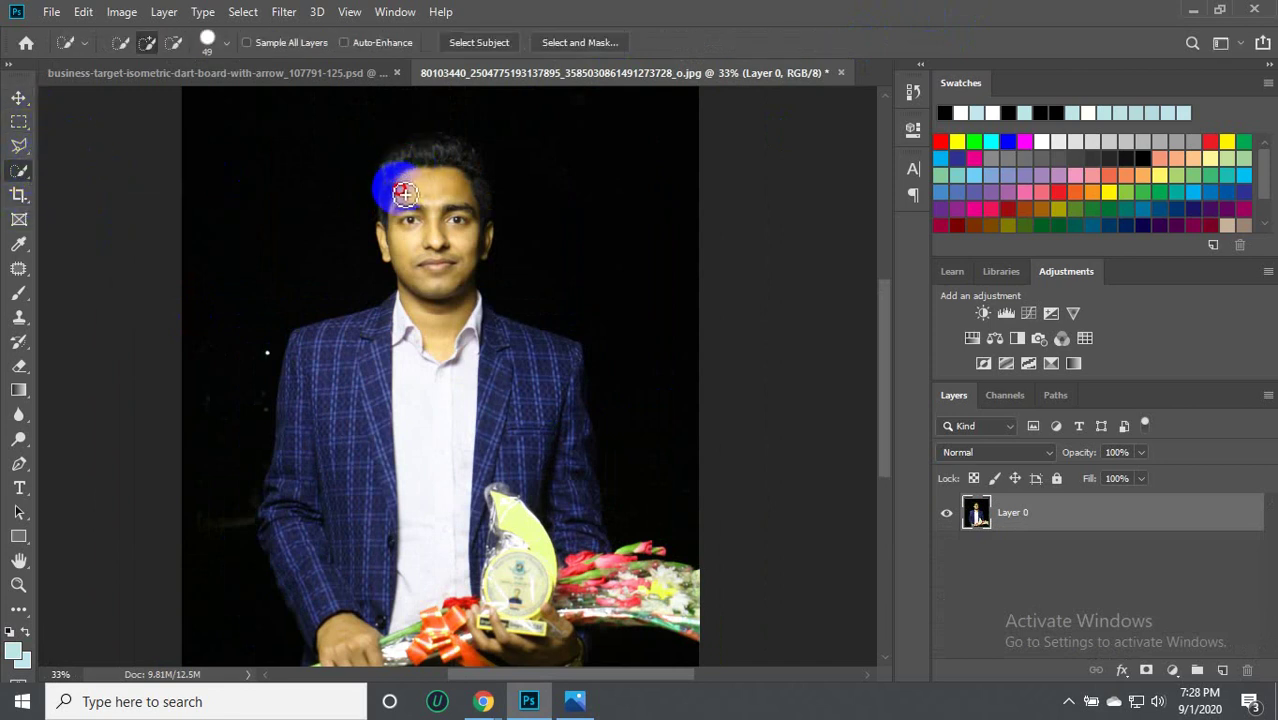
pyautogui.moveTo(414, 189)
pyautogui.mouseDown()
pyautogui.moveTo(334, 383)
pyautogui.moveTo(328, 485)
pyautogui.mouseUp()
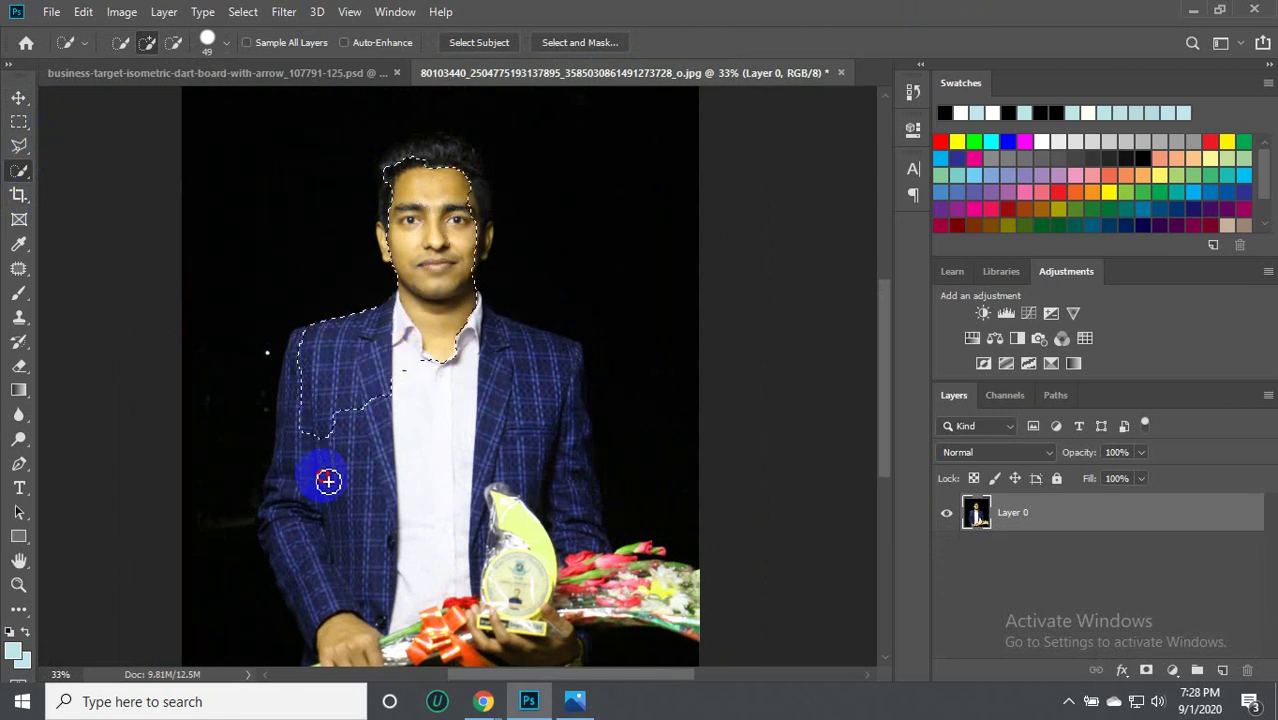
pyautogui.moveTo(425, 505); pyautogui.dragTo(497, 327)
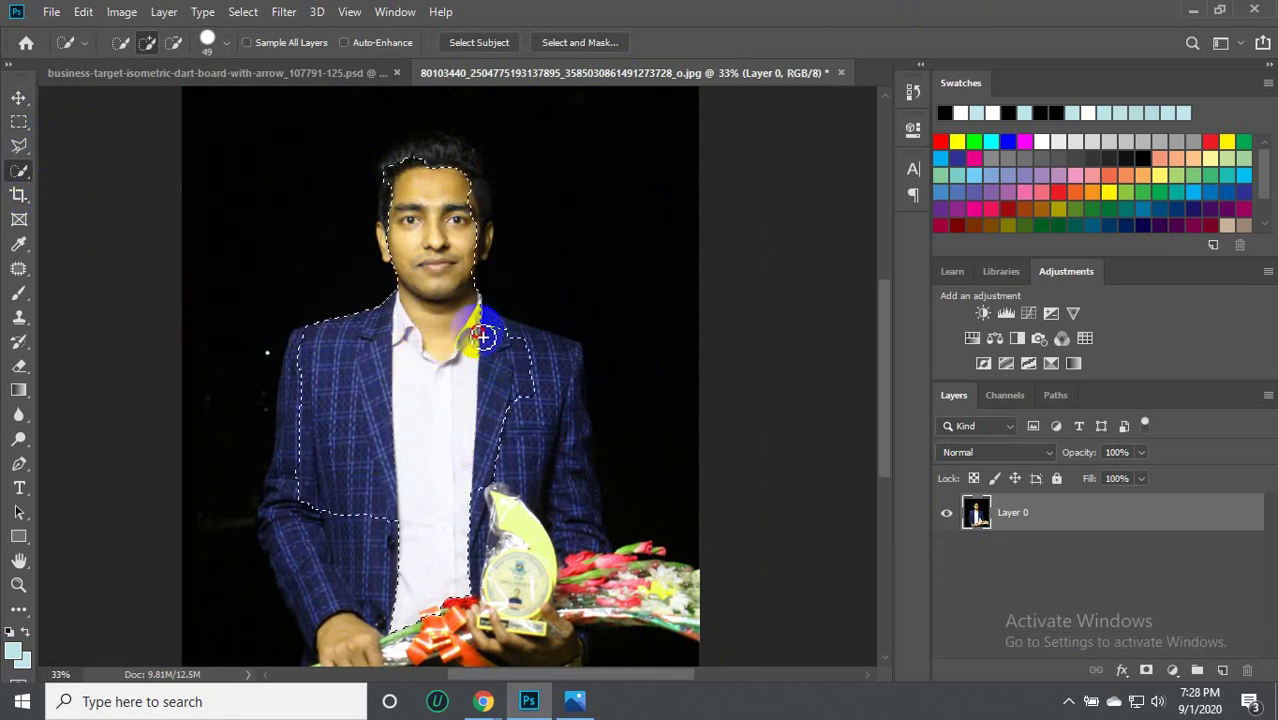
pyautogui.moveTo(543, 347); pyautogui.dragTo(589, 585)
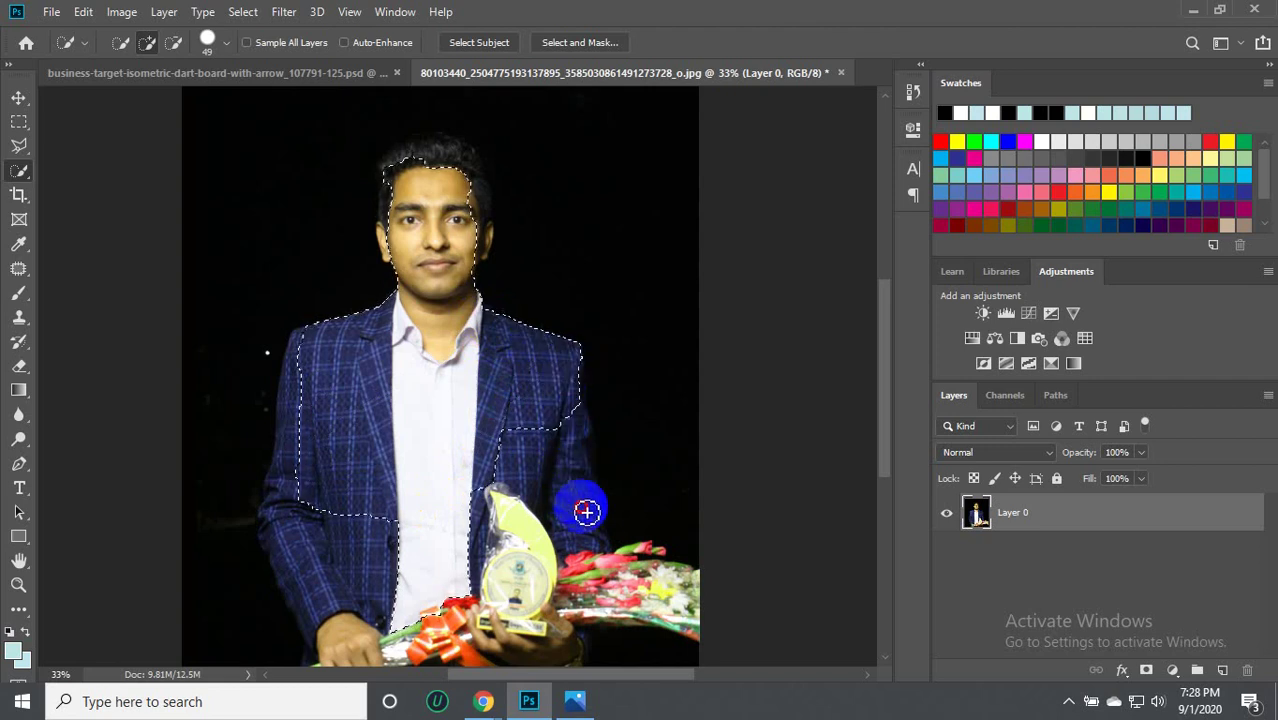
# Extend the selection around the hand, face and hair, then subtract background at the top left.
pyautogui.scroll(-2, 442, 370)
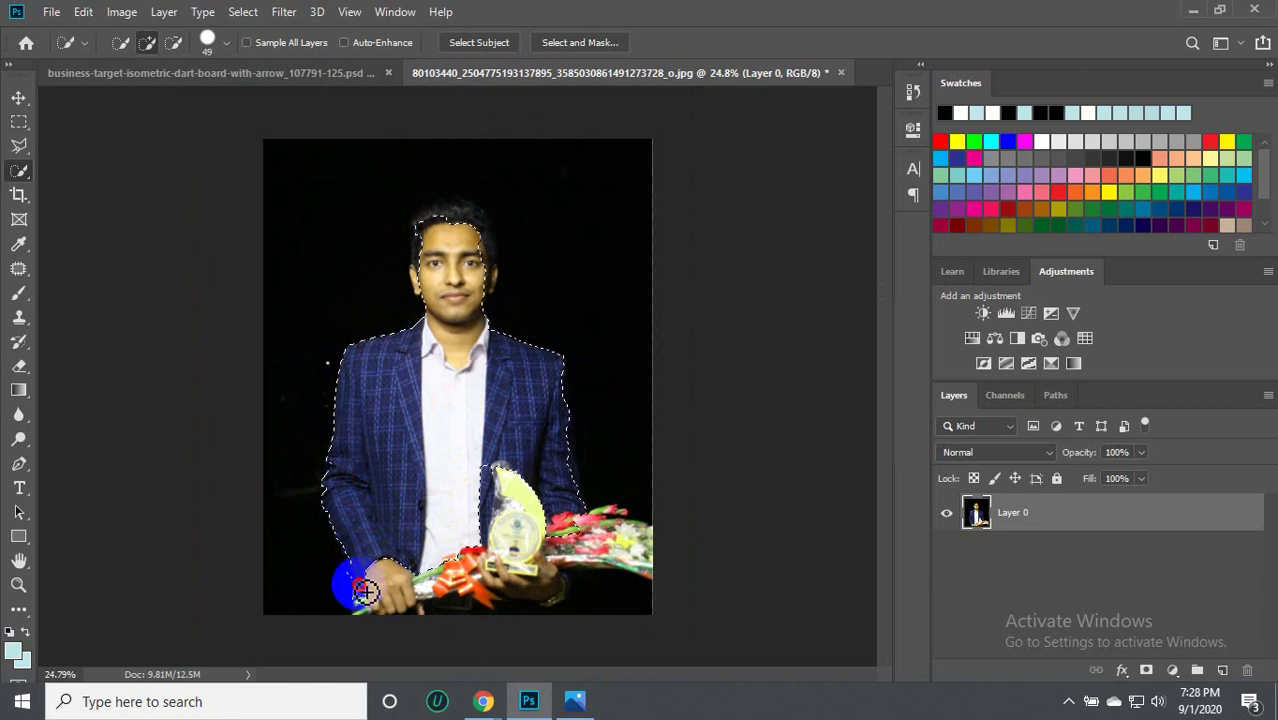
pyautogui.moveTo(352, 588)
pyautogui.mouseDown()
pyautogui.moveTo(555, 545)
pyautogui.moveTo(499, 477)
pyautogui.mouseUp()
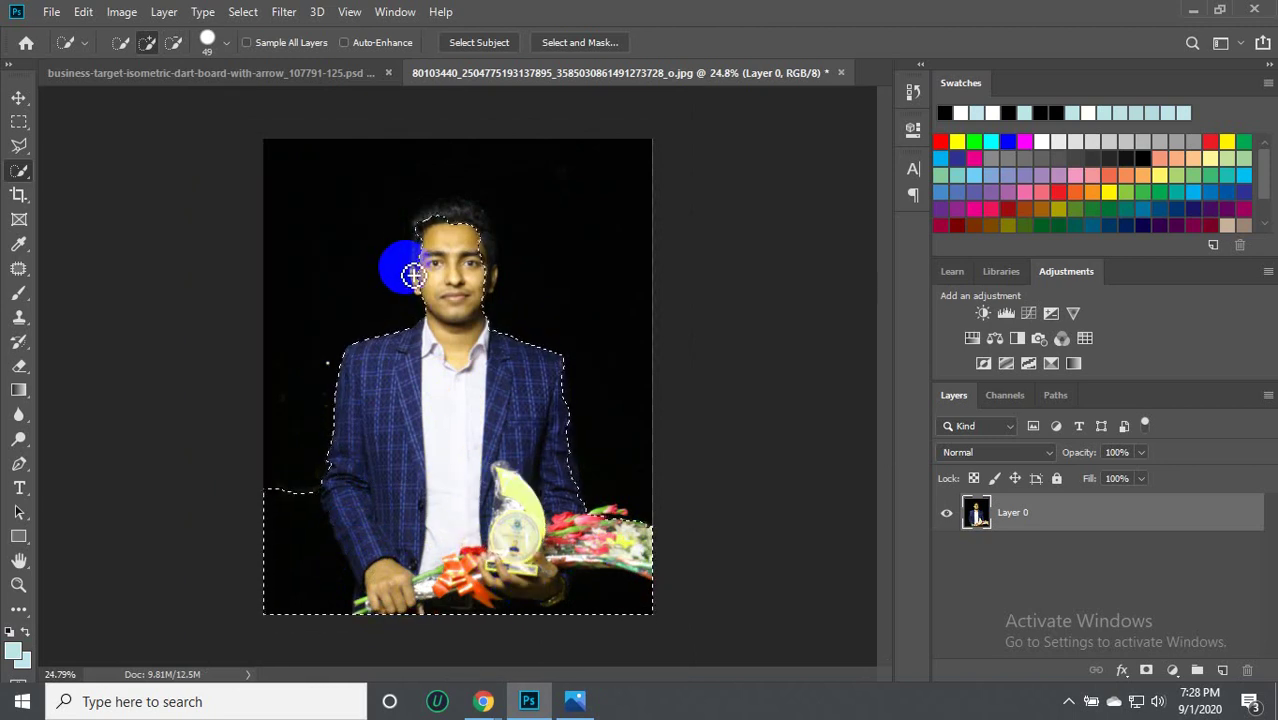
pyautogui.moveTo(413, 276)
pyautogui.mouseDown()
pyautogui.moveTo(434, 298)
pyautogui.moveTo(455, 230)
pyautogui.mouseUp()
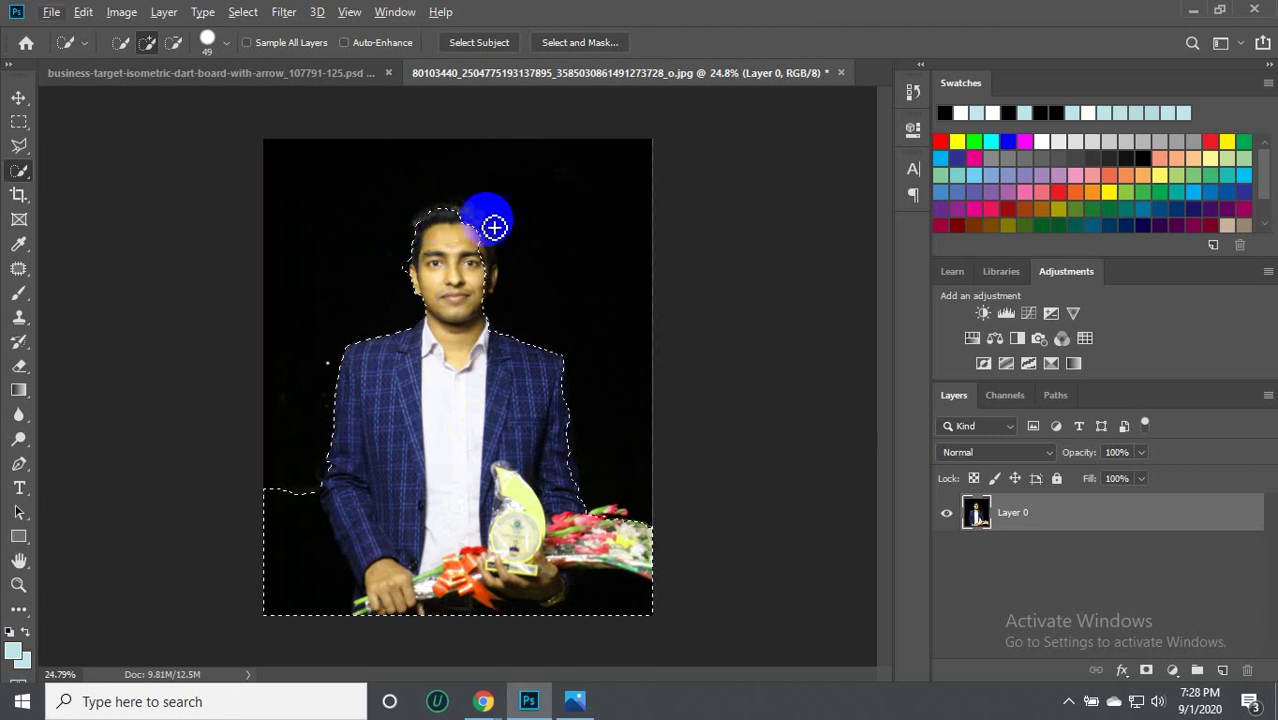
pyautogui.moveTo(440, 225)
pyautogui.mouseDown()
pyautogui.moveTo(321, 187)
pyautogui.moveTo(414, 217)
pyautogui.moveTo(339, 303)
pyautogui.moveTo(328, 256)
pyautogui.mouseUp()
pyautogui.scroll(1, 325, 251)
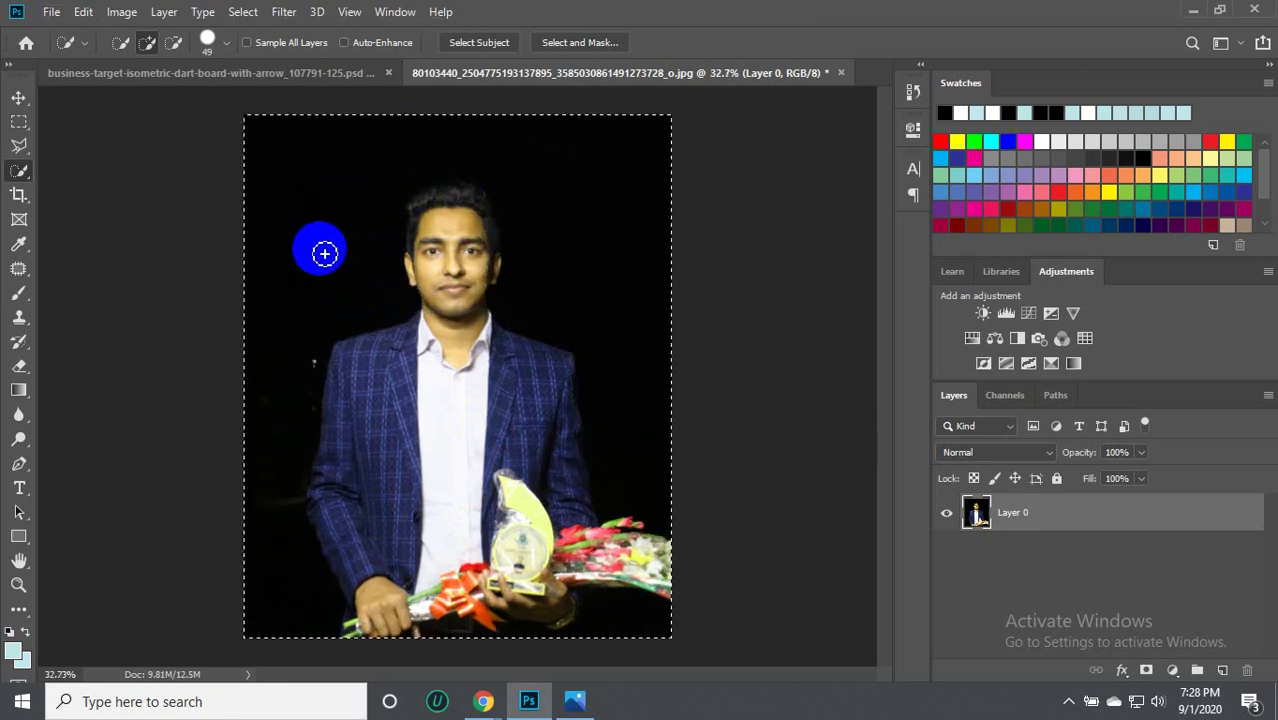
pyautogui.scroll(1, 340, 255)
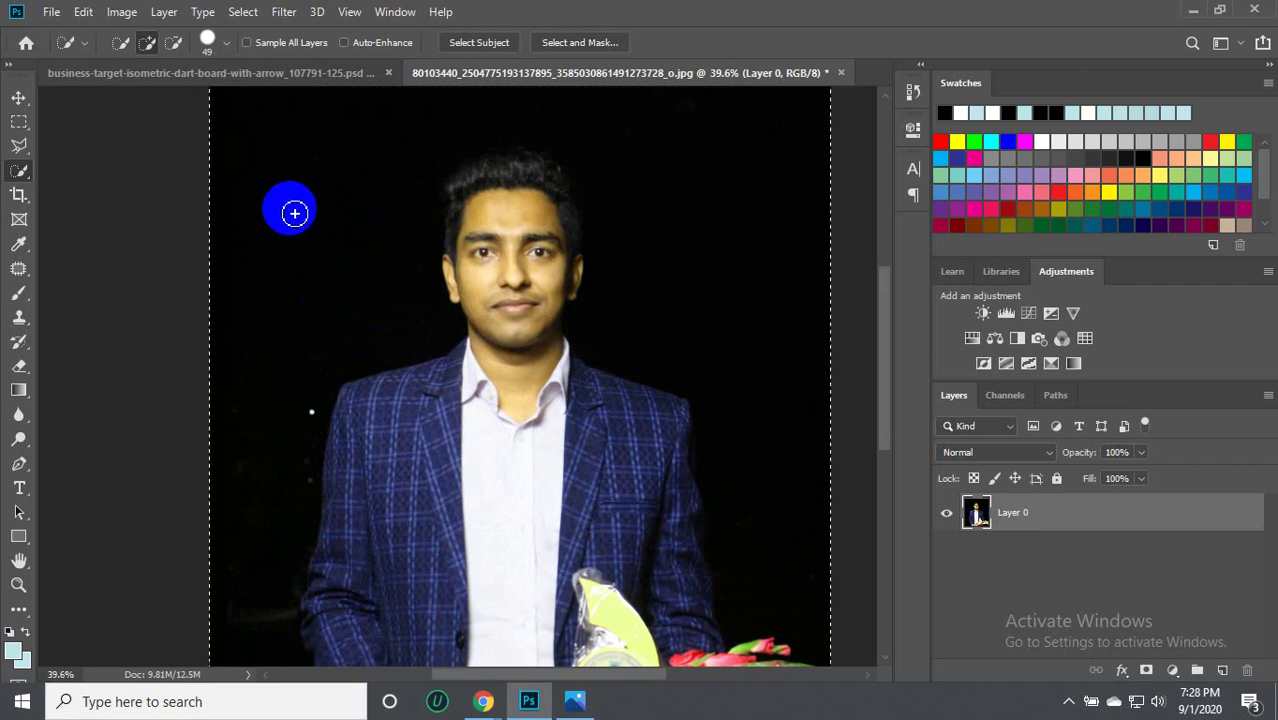
pyautogui.click(172, 44)
pyautogui.moveTo(213, 114); pyautogui.dragTo(306, 273)
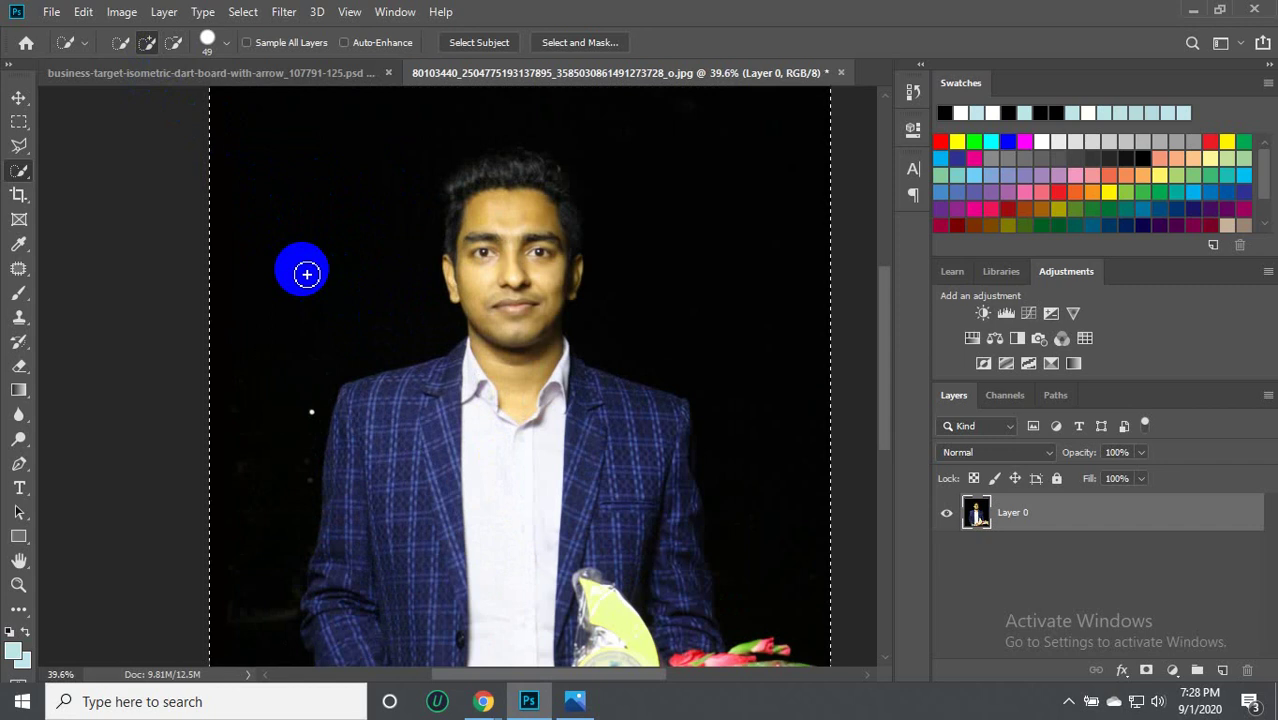
# Subtract the top-left background and the areas on both sides of the jacket from the selection.
pyautogui.press('alt')
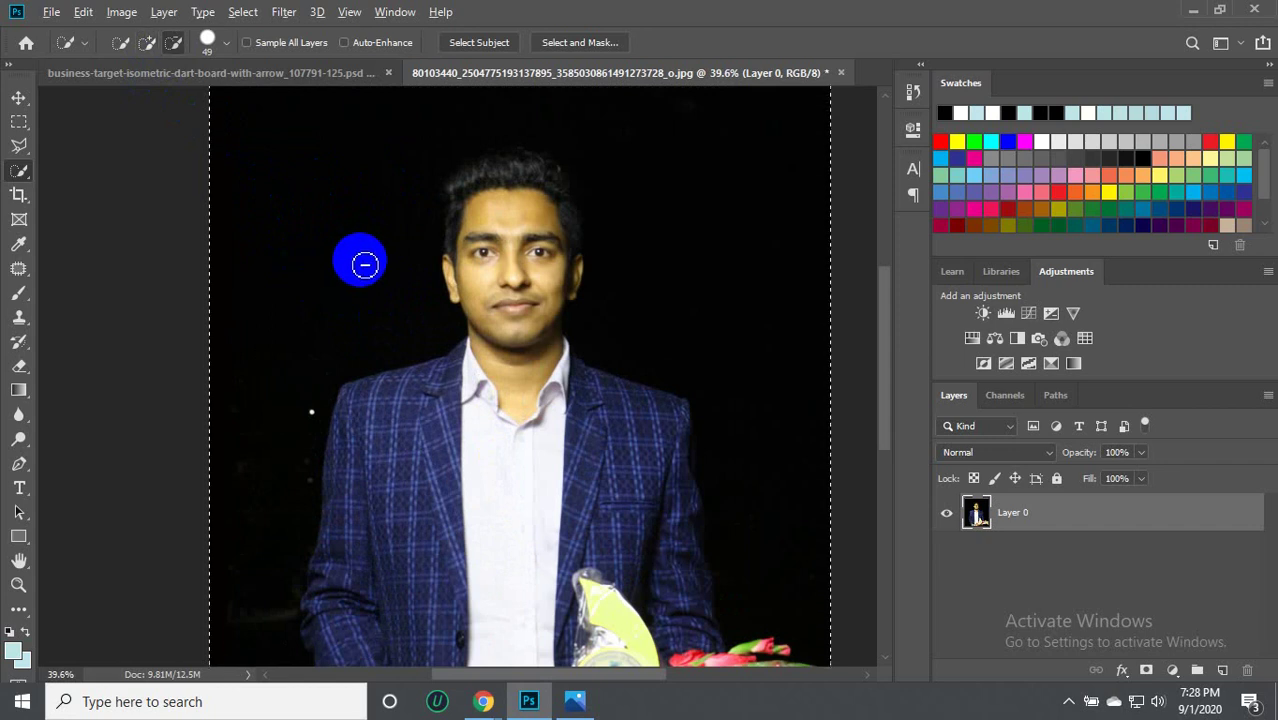
pyautogui.moveTo(364, 264); pyautogui.dragTo(337, 264)
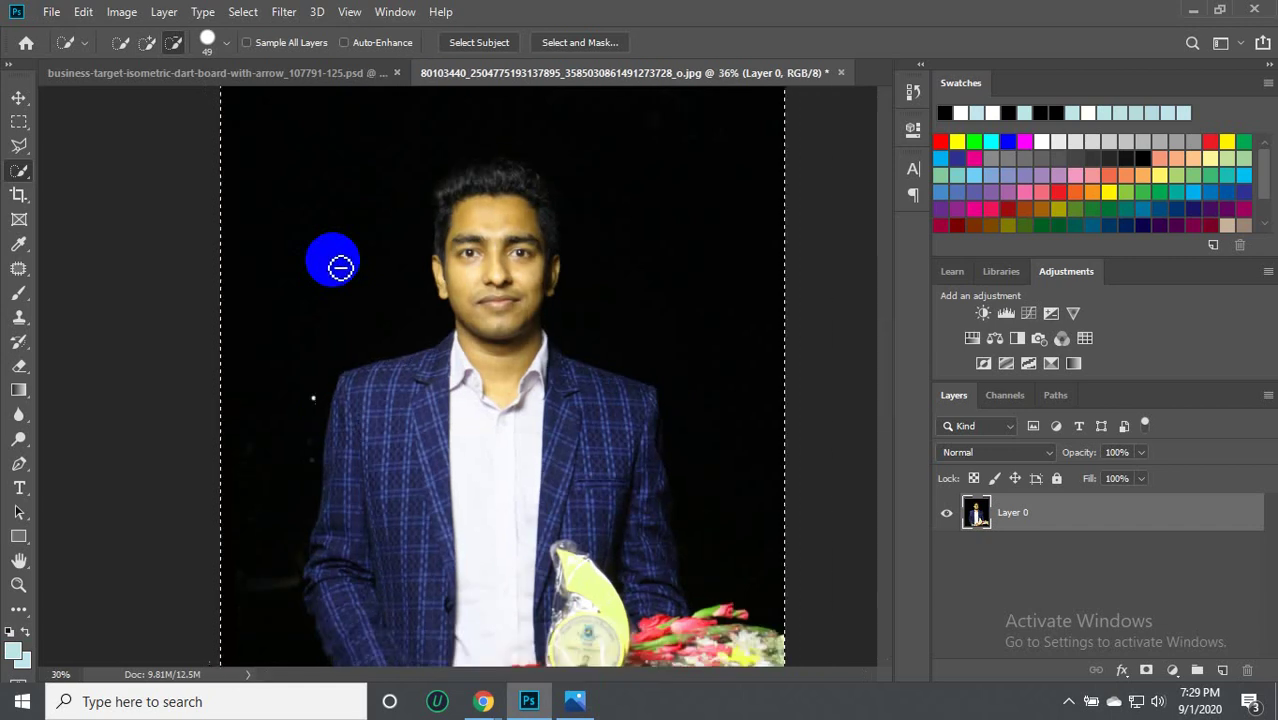
pyautogui.scroll(-3, 337, 264)
pyautogui.press('alt')
pyautogui.moveTo(285, 138)
pyautogui.mouseDown()
pyautogui.moveTo(363, 256)
pyautogui.moveTo(365, 297)
pyautogui.moveTo(371, 268)
pyautogui.moveTo(474, 168)
pyautogui.moveTo(560, 228)
pyautogui.moveTo(613, 383)
pyautogui.moveTo(619, 491)
pyautogui.mouseUp()
pyautogui.click(278, 400)
pyautogui.moveTo(278, 400)
pyautogui.mouseDown()
pyautogui.moveTo(291, 408)
pyautogui.moveTo(304, 597)
pyautogui.moveTo(570, 628)
pyautogui.moveTo(642, 606)
pyautogui.moveTo(634, 597)
pyautogui.mouseUp()
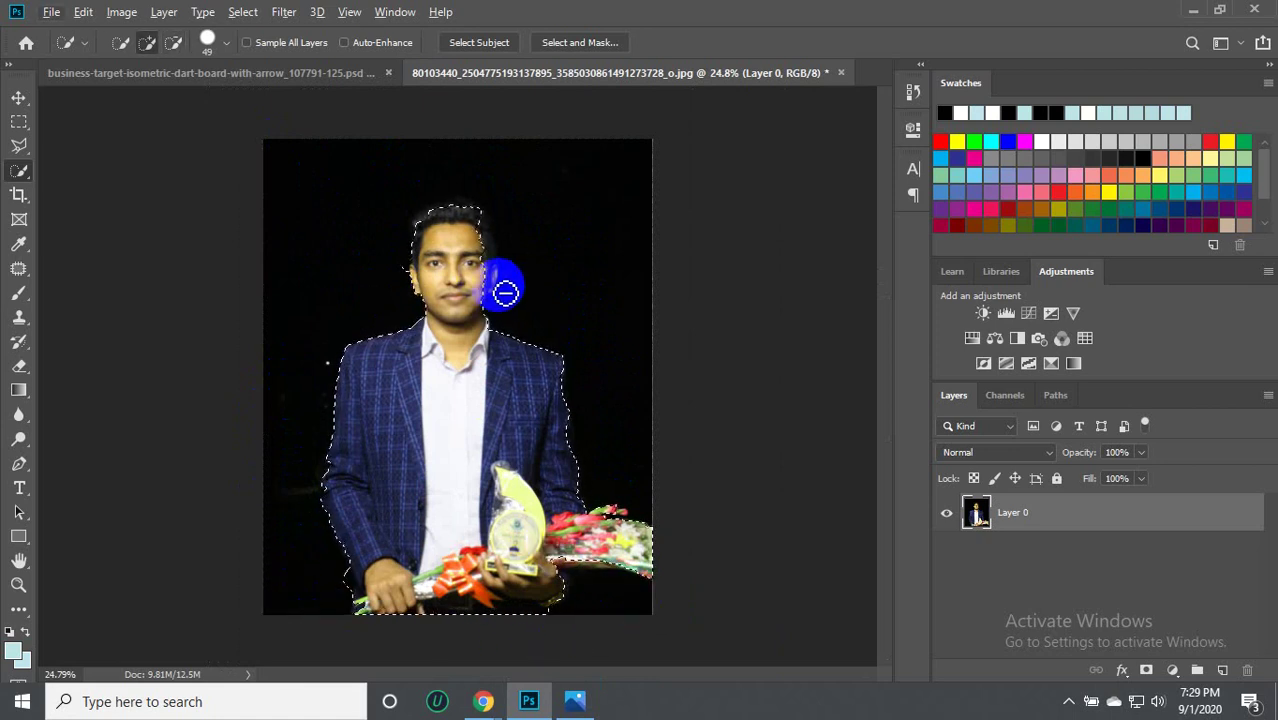
# Refine the selection around the head, ear, hair and neck.
pyautogui.scroll(2, 502, 286)
pyautogui.moveTo(502, 243); pyautogui.dragTo(485, 189)
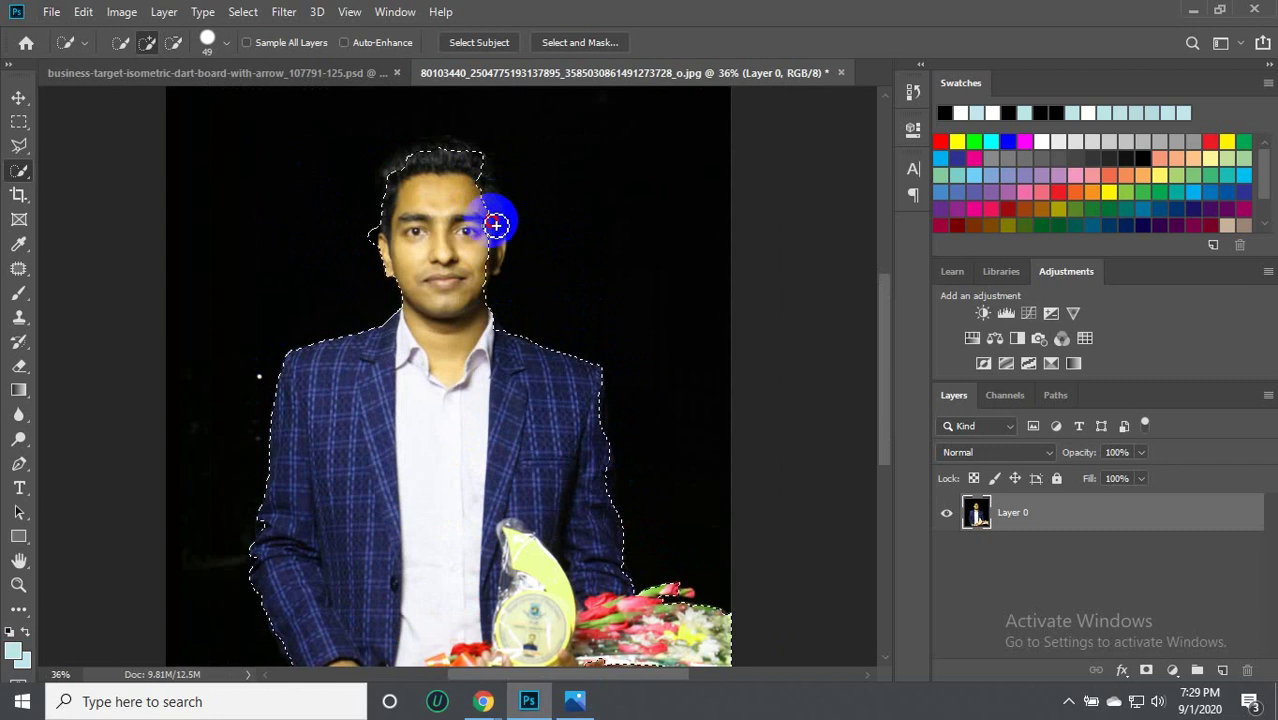
pyautogui.moveTo(499, 296); pyautogui.dragTo(503, 256)
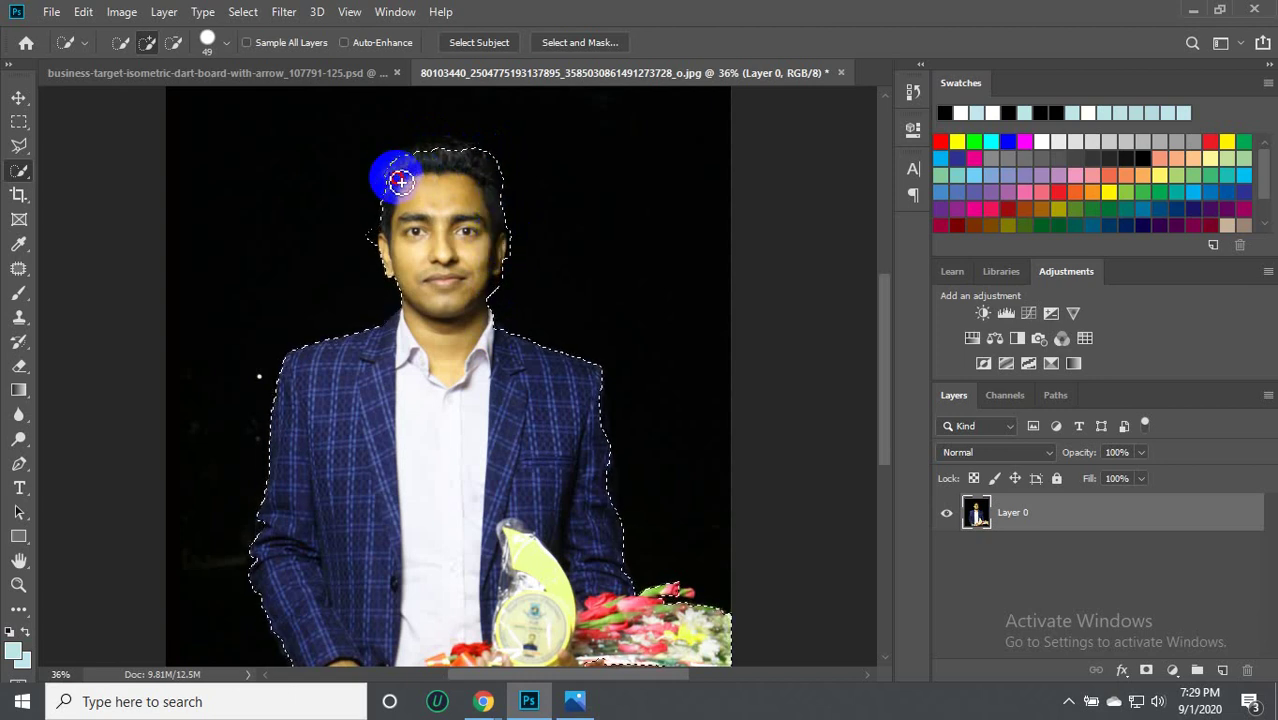
pyautogui.moveTo(389, 231); pyautogui.dragTo(401, 182)
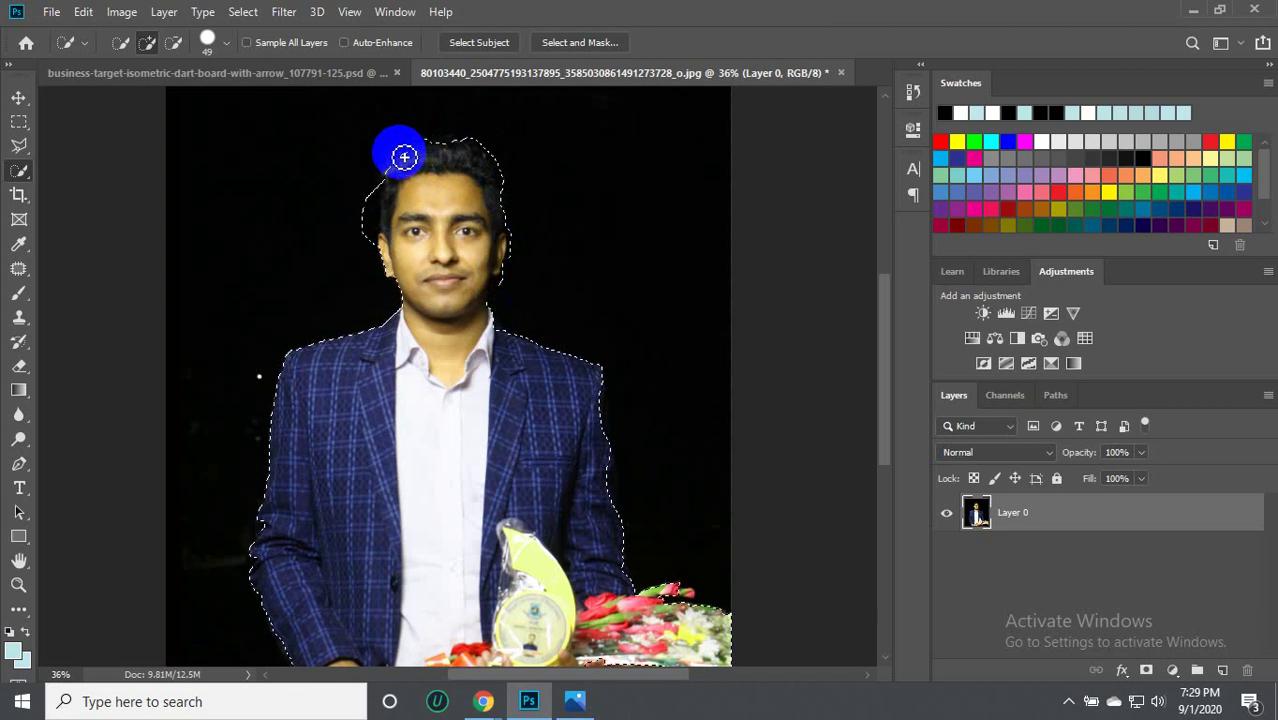
pyautogui.moveTo(385, 180); pyautogui.dragTo(443, 214)
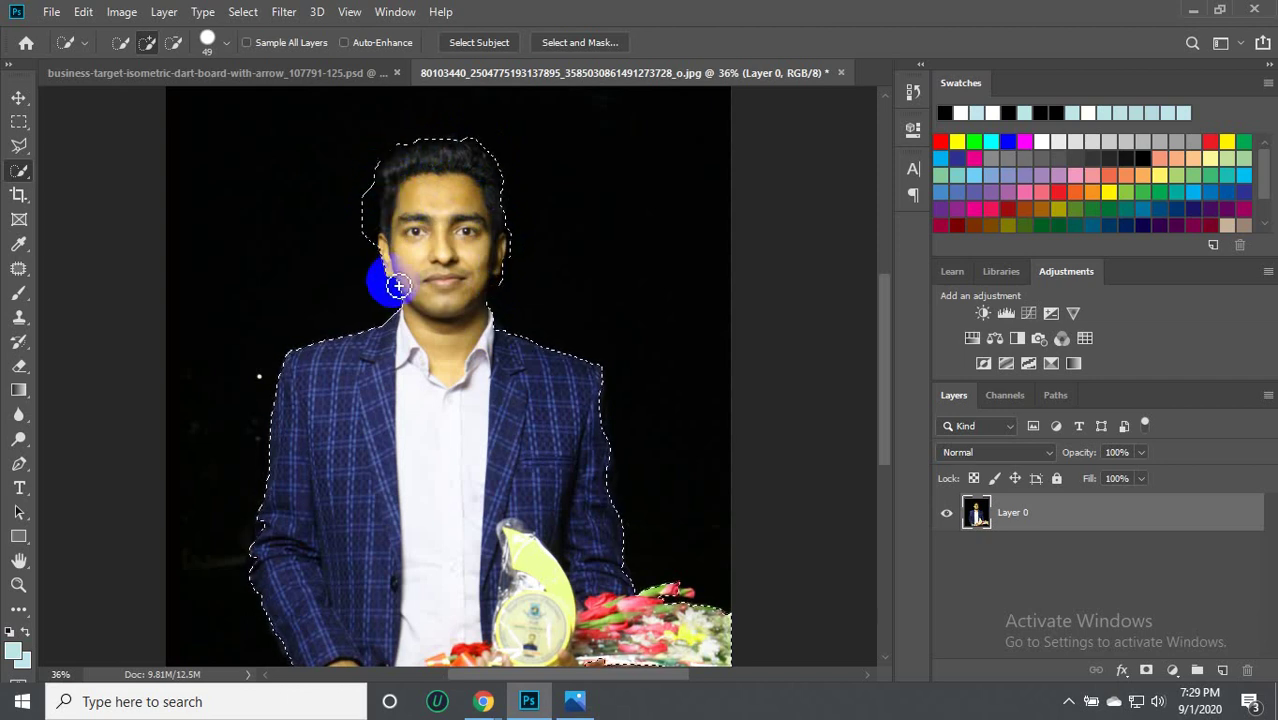
pyautogui.moveTo(397, 304)
pyautogui.mouseDown()
pyautogui.moveTo(379, 242)
pyautogui.moveTo(373, 262)
pyautogui.moveTo(410, 337)
pyautogui.moveTo(465, 320)
pyautogui.mouseUp()
# Tidy the selection along the bouquet and arm, then add a layer mask.
pyautogui.scroll(-2, 465, 340)
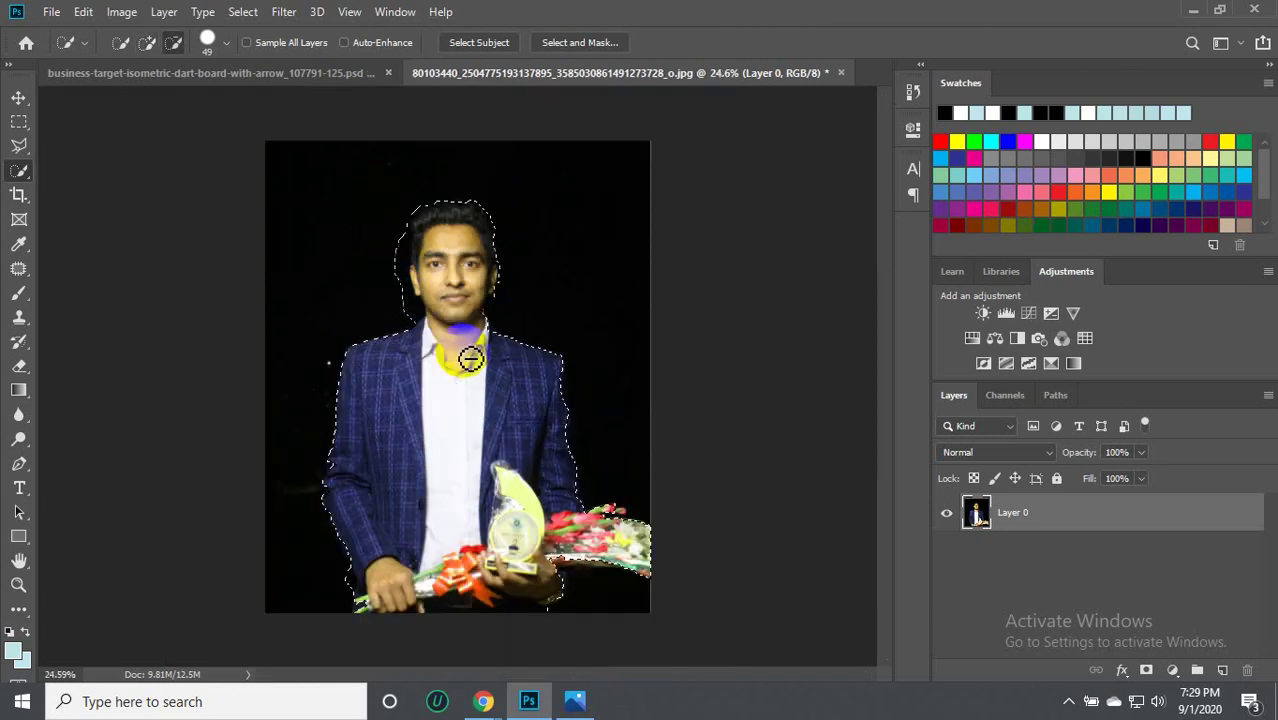
pyautogui.click(563, 553)
pyautogui.moveTo(563, 553)
pyautogui.mouseDown()
pyautogui.moveTo(542, 514)
pyautogui.moveTo(385, 471)
pyautogui.moveTo(93, 211)
pyautogui.mouseUp()
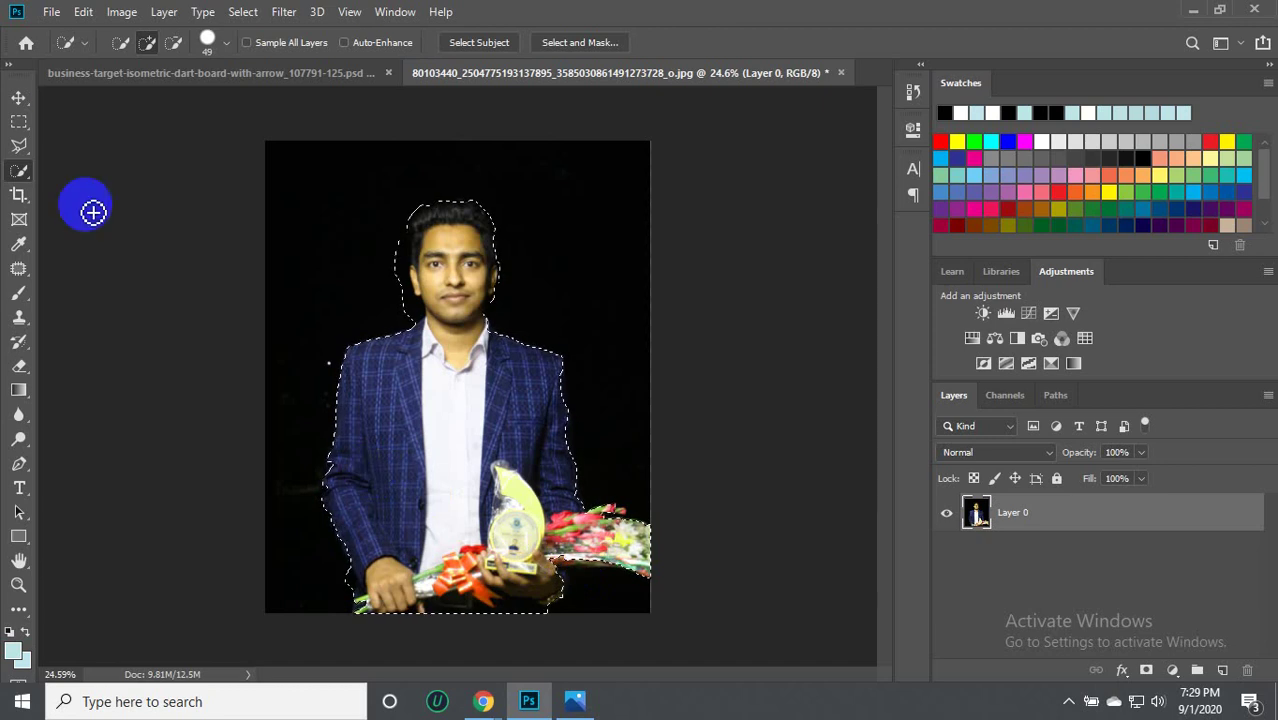
pyautogui.click(19, 97)
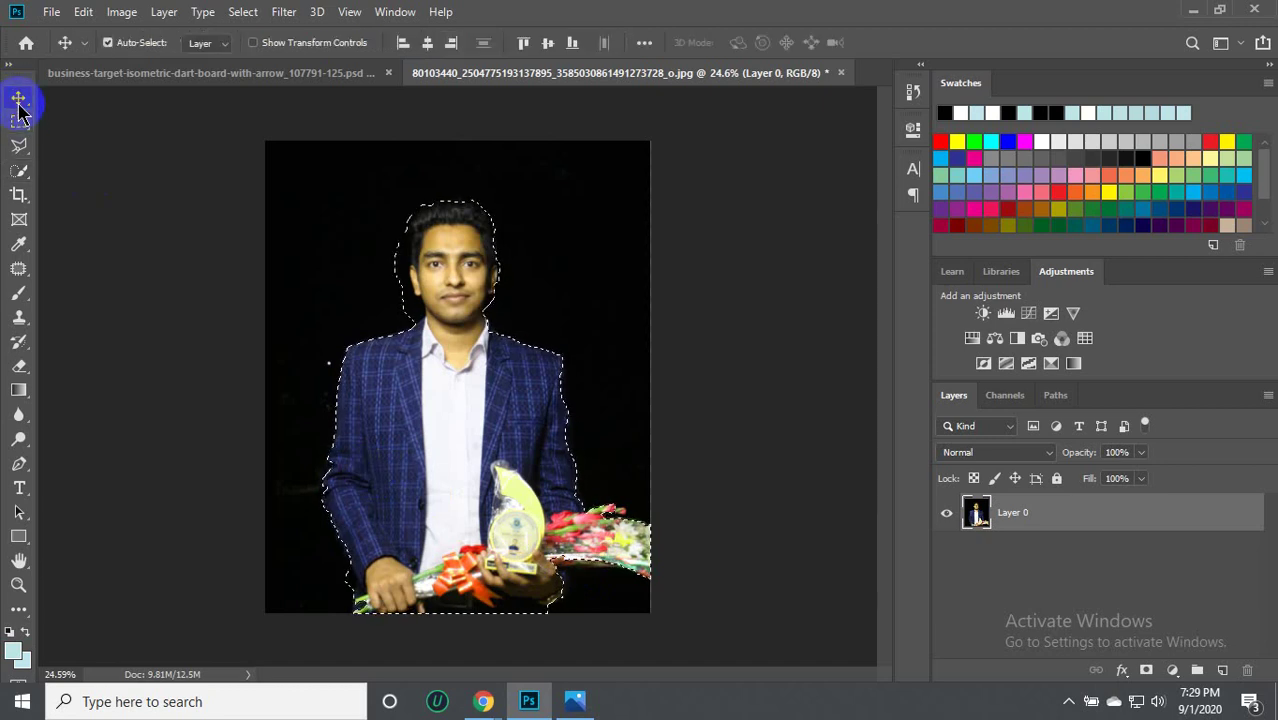
pyautogui.click(1146, 672)
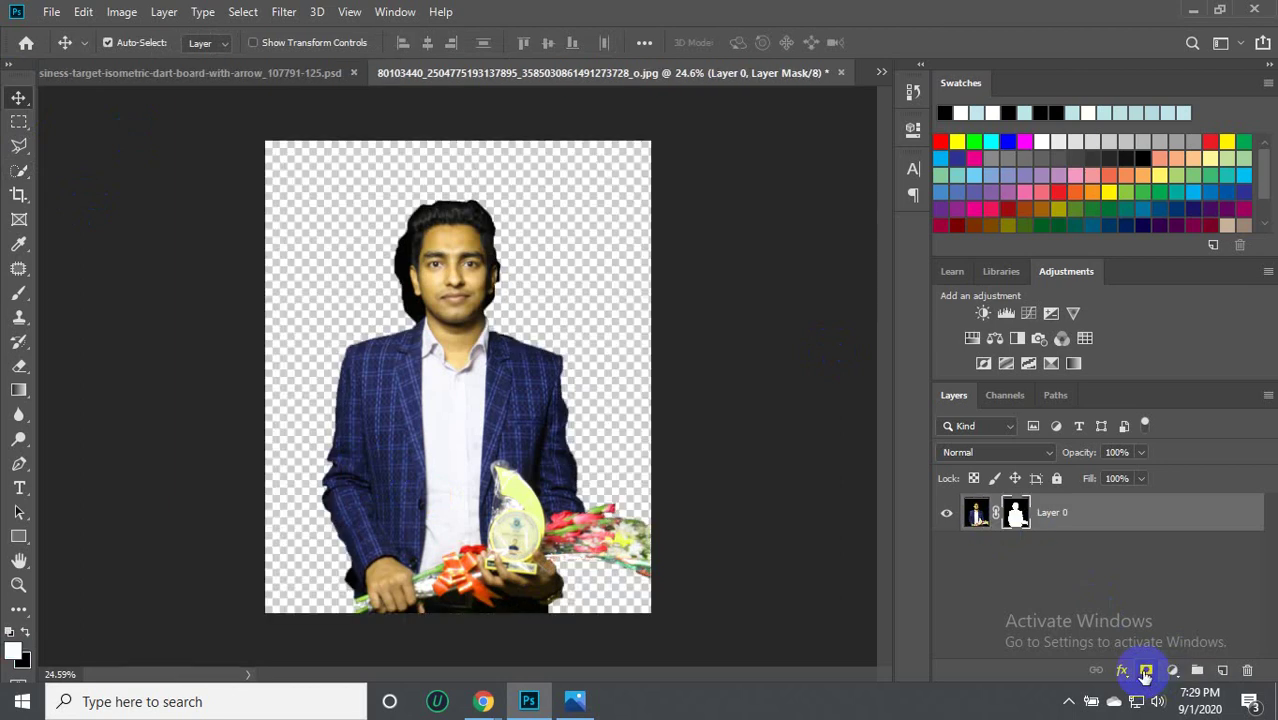
# Apply the mask on Layer 0 and reset colours to default black and white.
pyautogui.click(520, 252)
pyautogui.rightClick(370, 555)
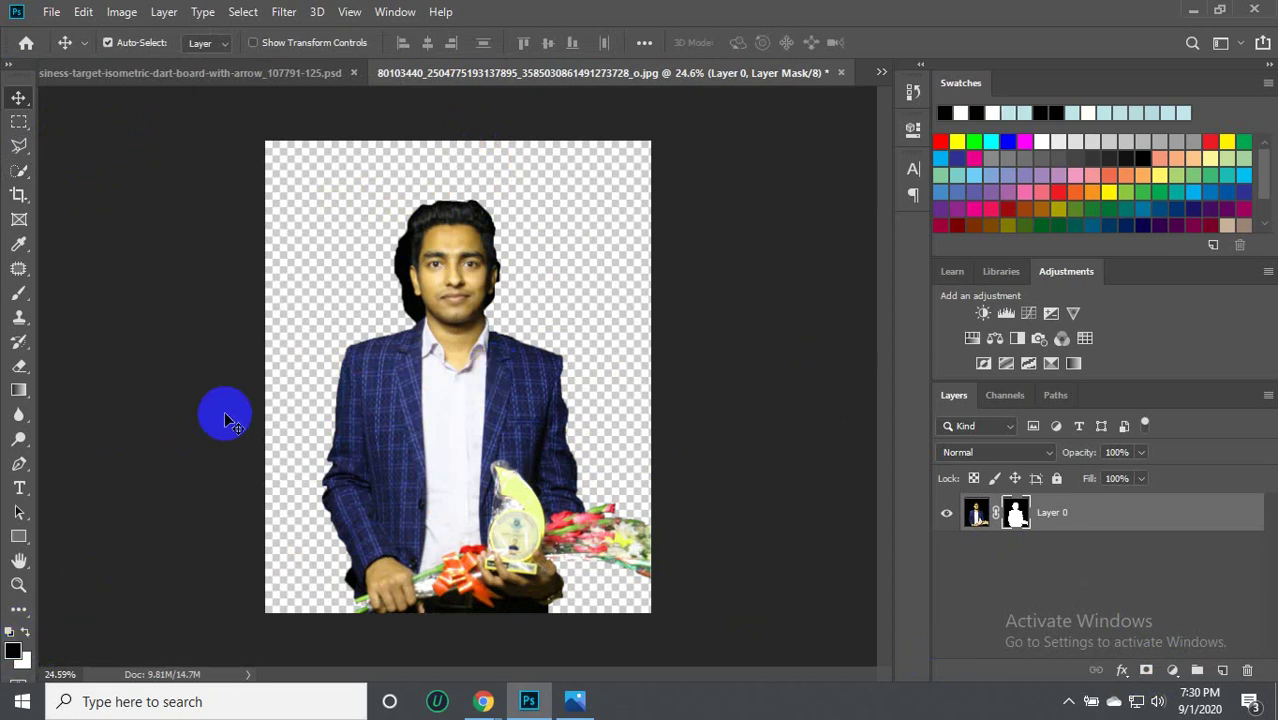
pyautogui.click(10, 632)
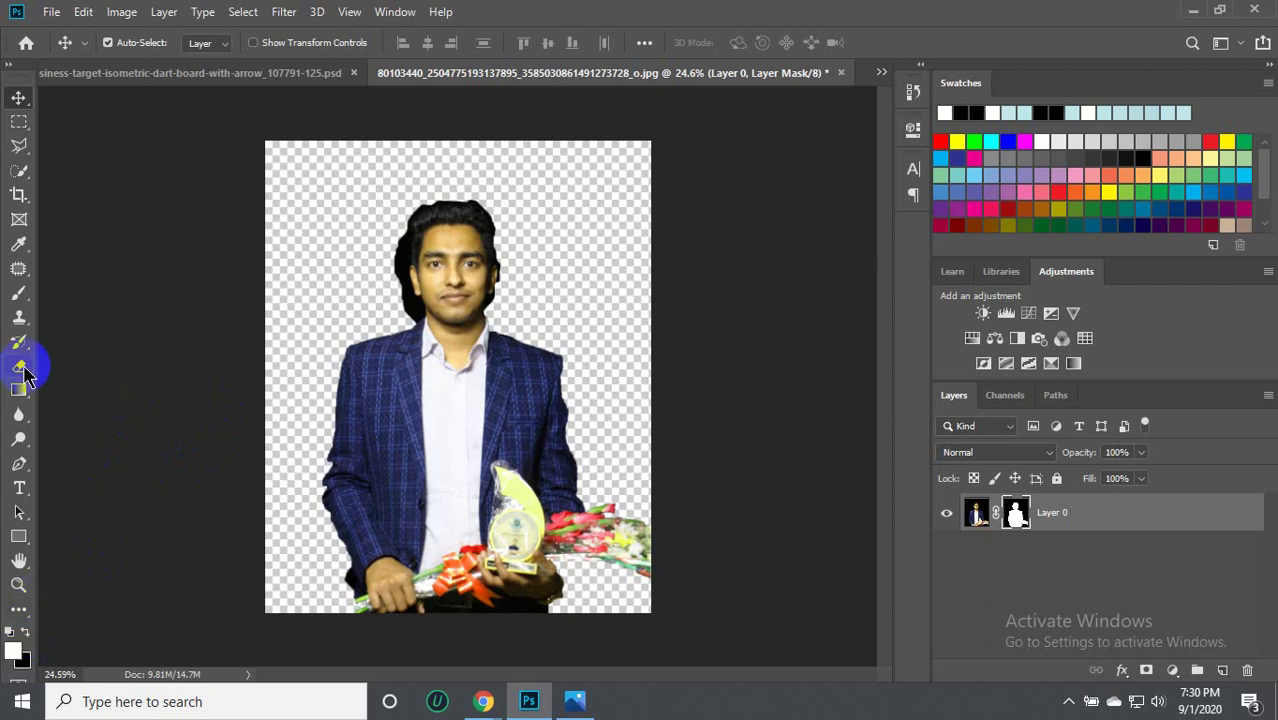
# Erase leftover background along the left hair edge and enlarge the eraser to 102 px.
pyautogui.click(22, 368)
pyautogui.click(100, 366)
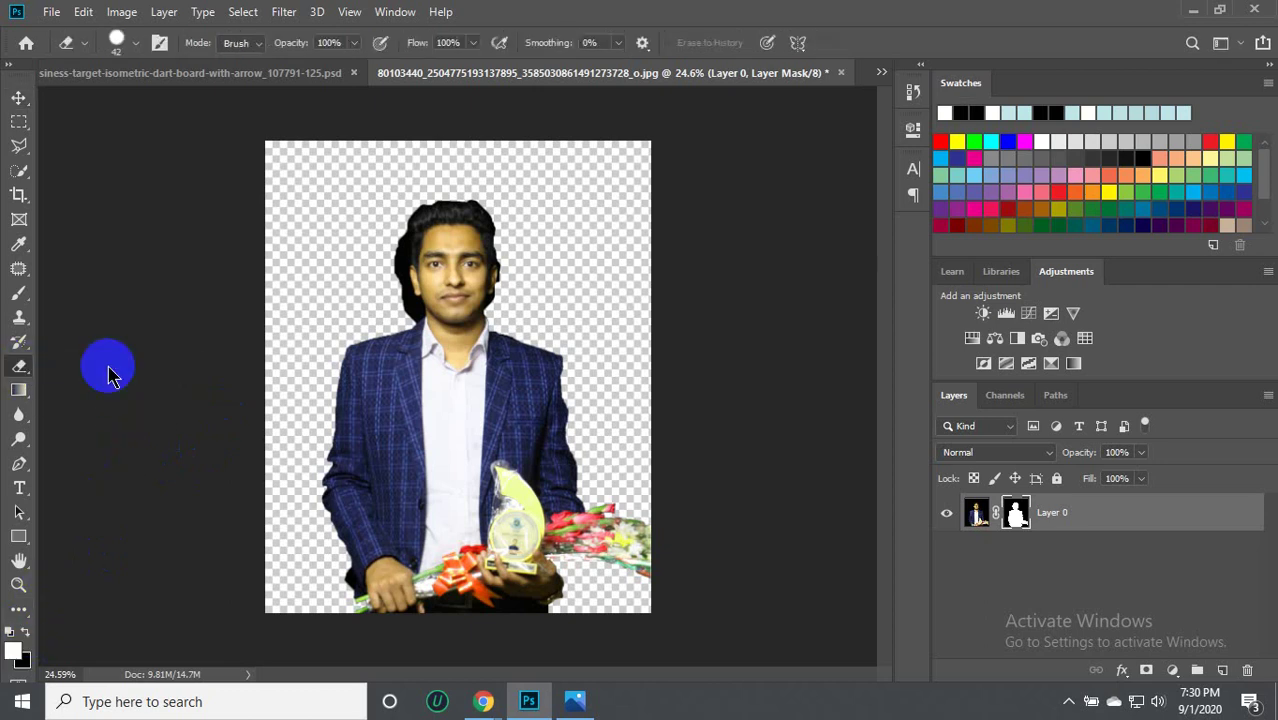
pyautogui.moveTo(410, 290)
pyautogui.mouseDown()
pyautogui.moveTo(422, 217)
pyautogui.moveTo(408, 245)
pyautogui.moveTo(442, 206)
pyautogui.moveTo(484, 207)
pyautogui.mouseUp()
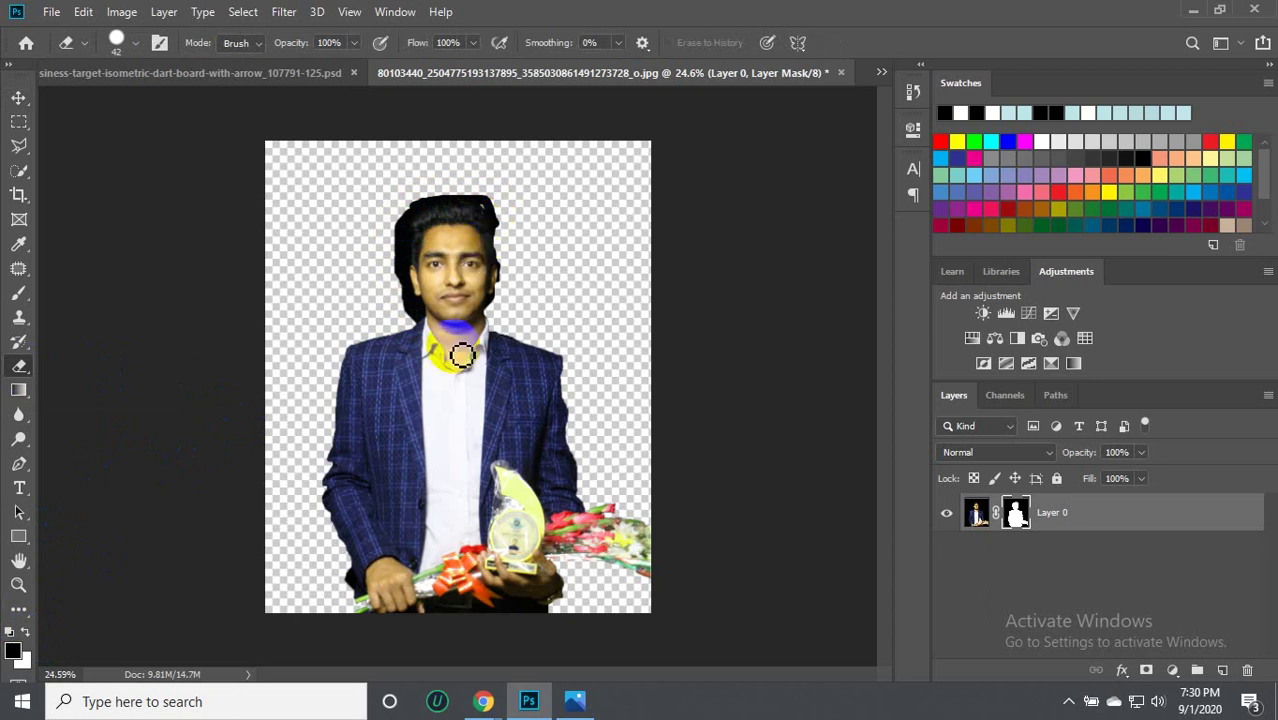
pyautogui.scroll(3, 457, 357)
pyautogui.moveTo(490, 178)
pyautogui.mouseDown()
pyautogui.moveTo(502, 126)
pyautogui.moveTo(434, 114)
pyautogui.moveTo(394, 120)
pyautogui.moveTo(448, 126)
pyautogui.moveTo(393, 133)
pyautogui.mouseUp()
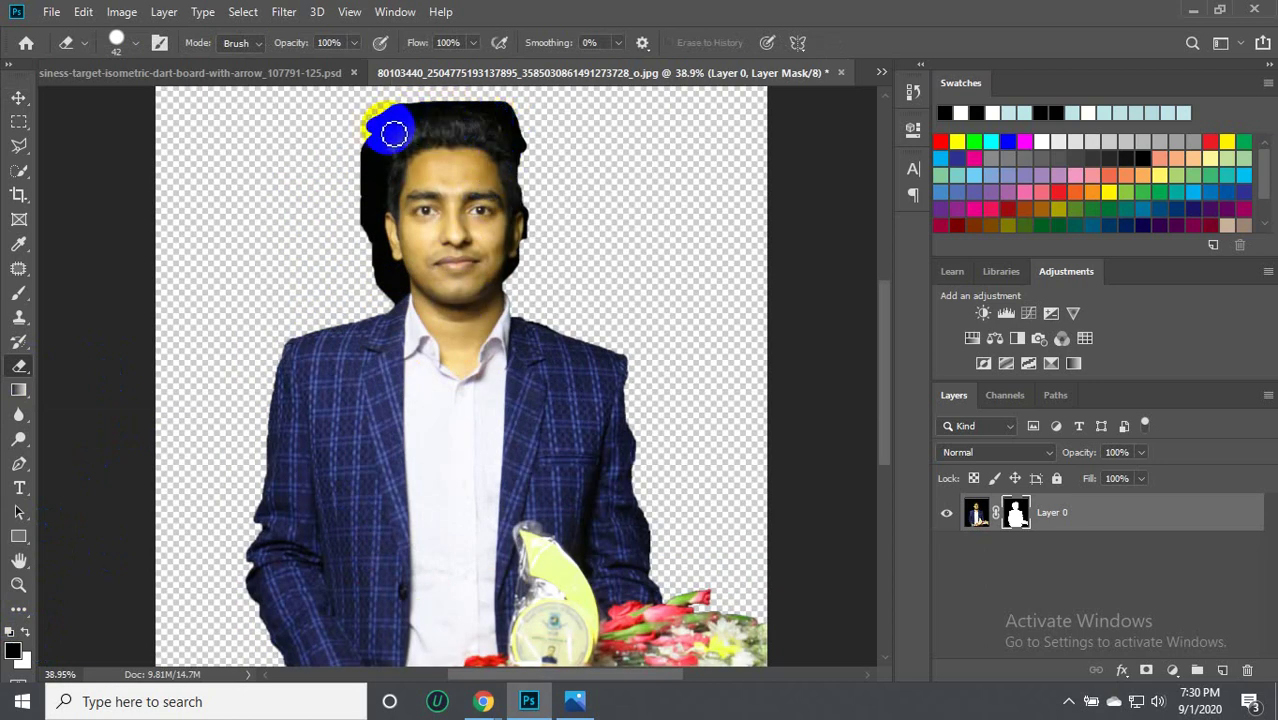
pyautogui.click(158, 44)
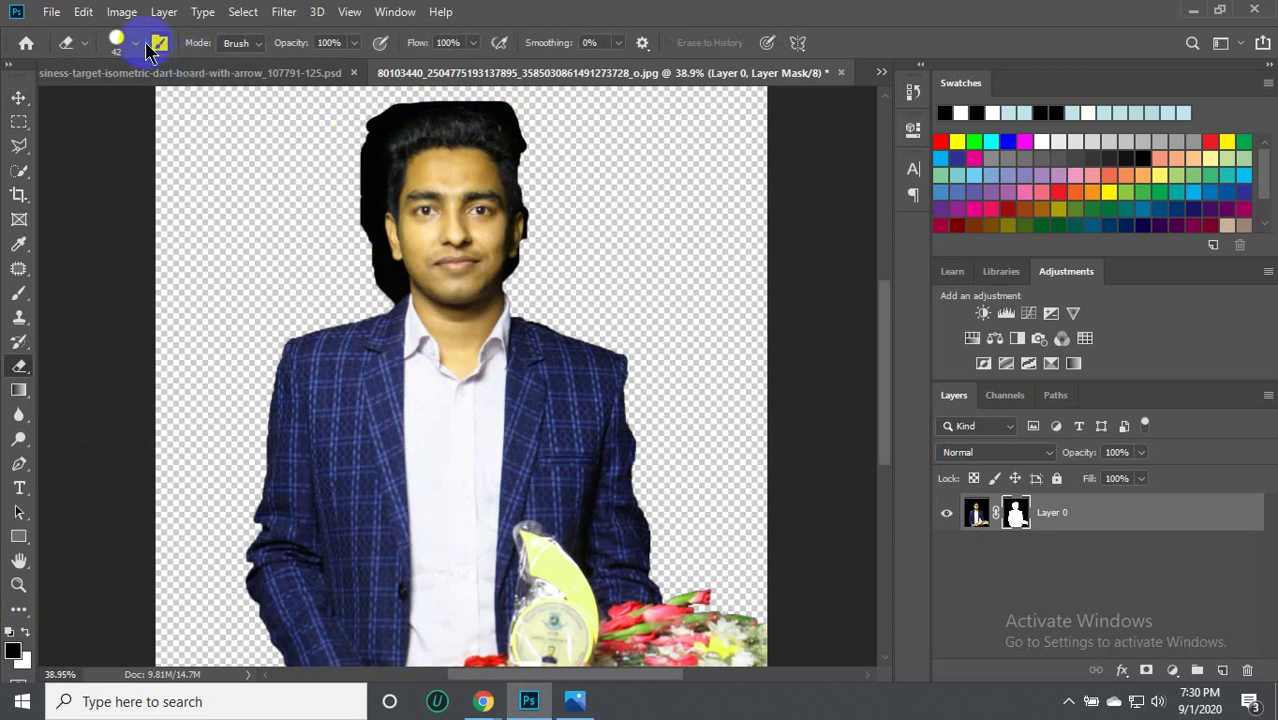
pyautogui.click(137, 44)
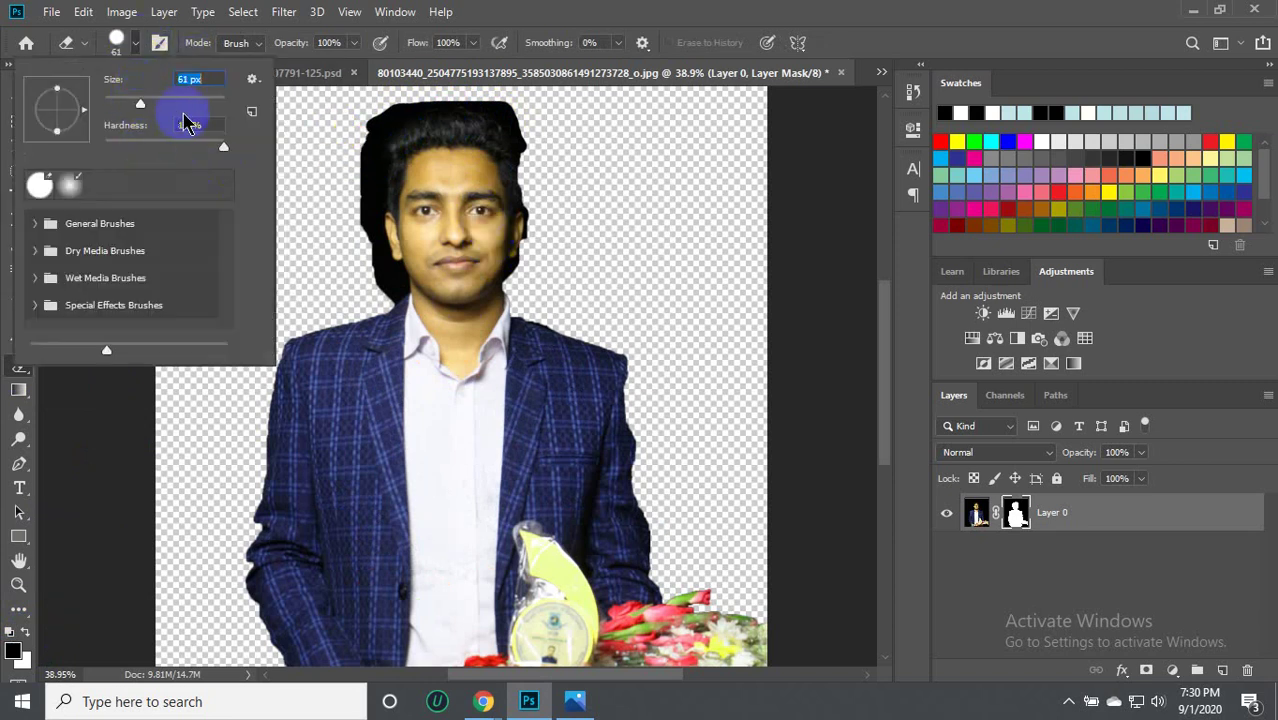
pyautogui.moveTo(168, 110); pyautogui.dragTo(182, 104)
pyautogui.moveTo(370, 134); pyautogui.dragTo(508, 256)
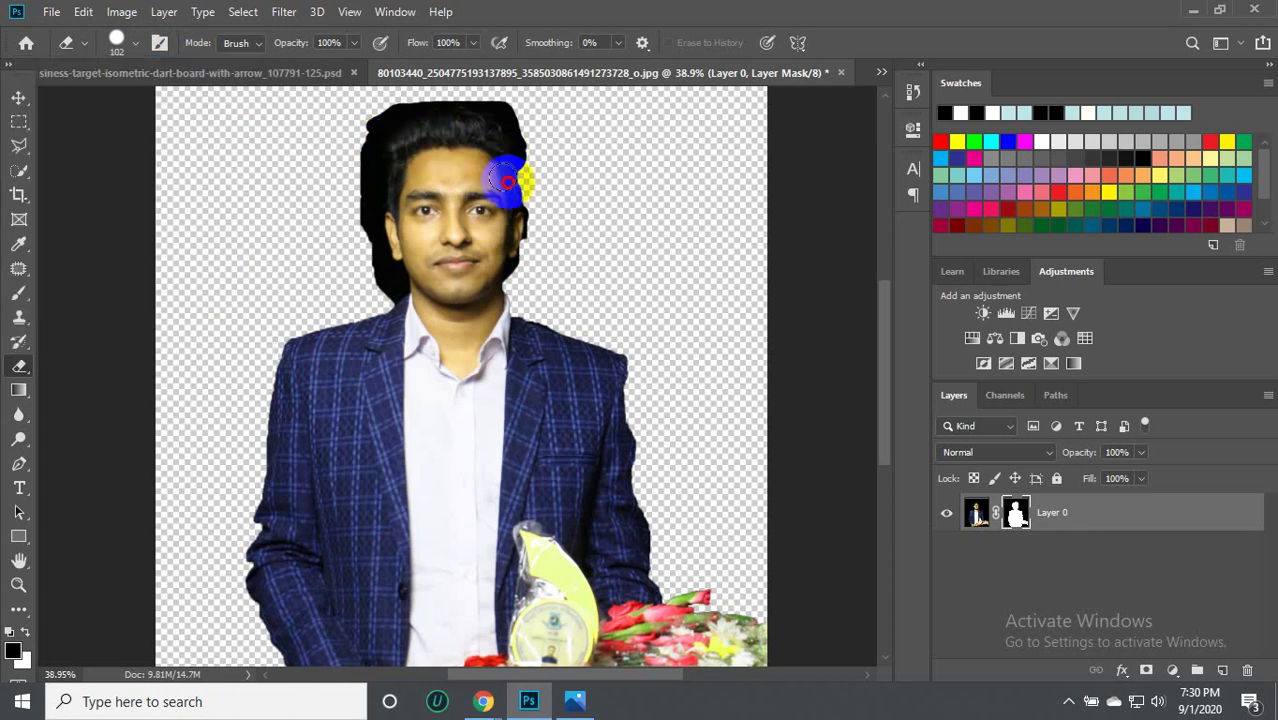
# Paint the mask edge along the right of the head, shoulder and jacket.
pyautogui.moveTo(512, 165); pyautogui.dragTo(518, 285)
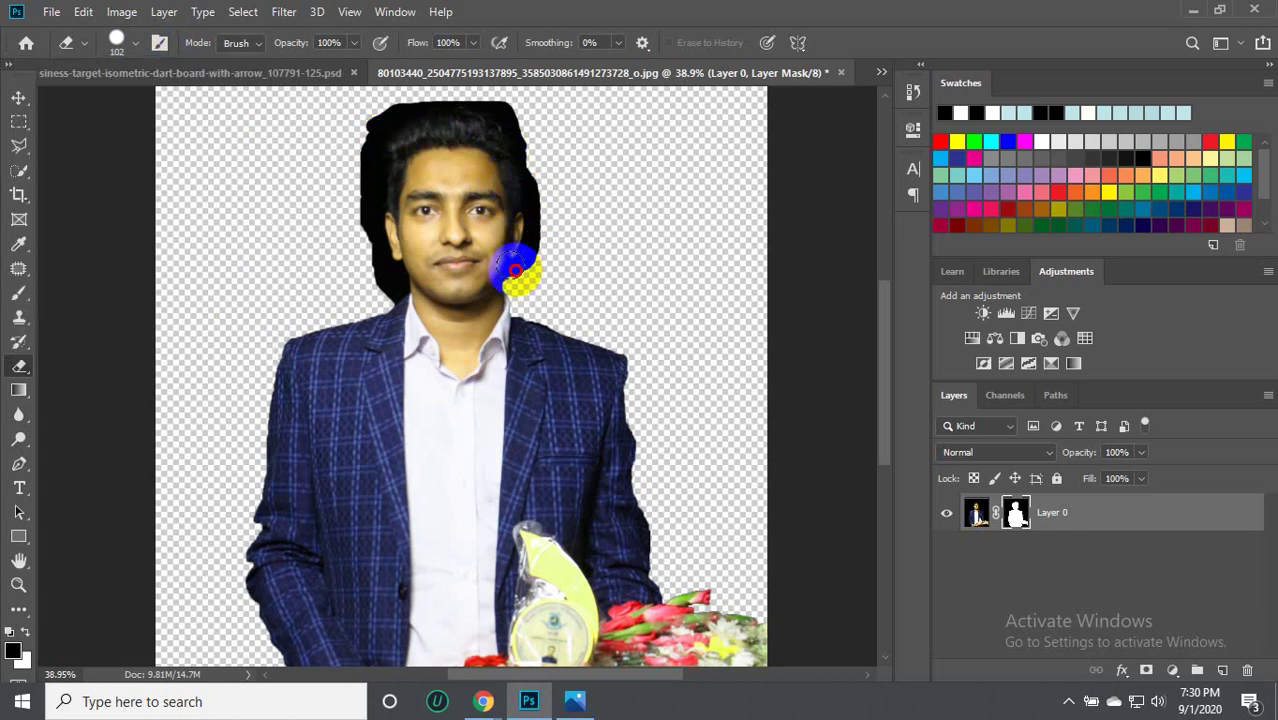
pyautogui.moveTo(507, 143); pyautogui.dragTo(518, 305)
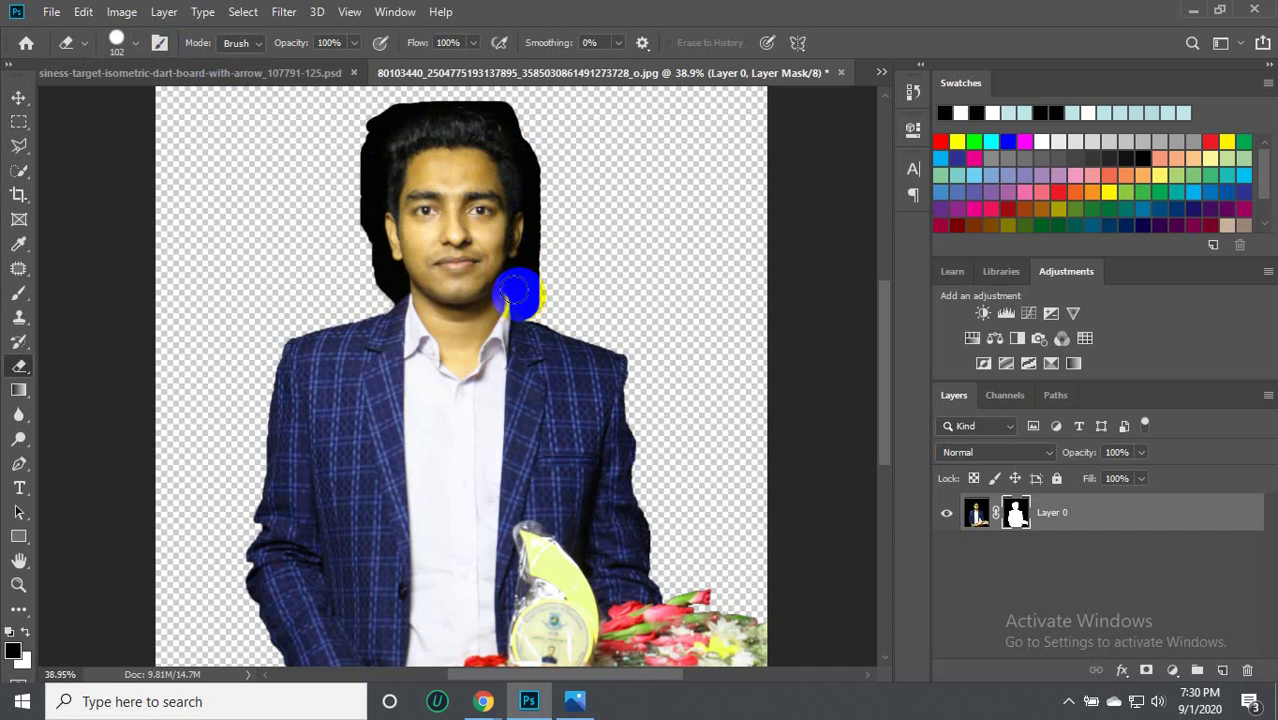
pyautogui.moveTo(508, 133)
pyautogui.mouseDown()
pyautogui.moveTo(499, 120)
pyautogui.moveTo(587, 352)
pyautogui.mouseUp()
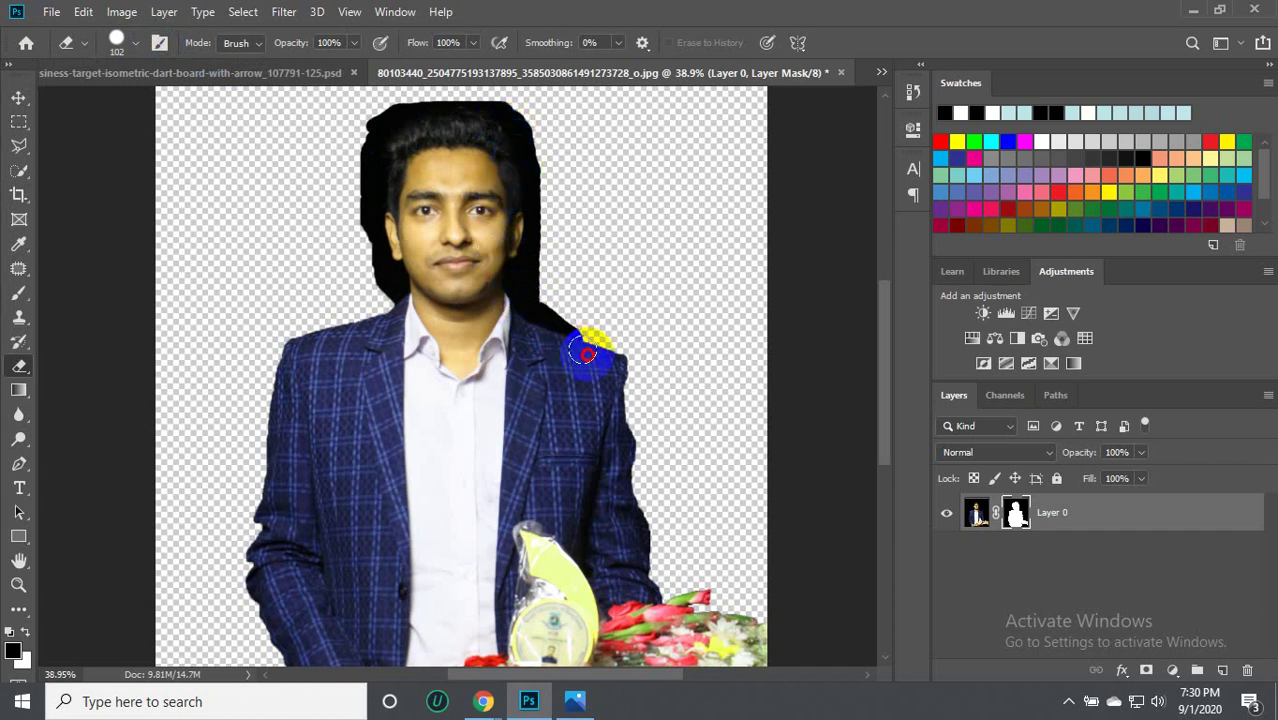
pyautogui.moveTo(600, 363); pyautogui.dragTo(531, 331)
pyautogui.scroll(-1, 573, 388)
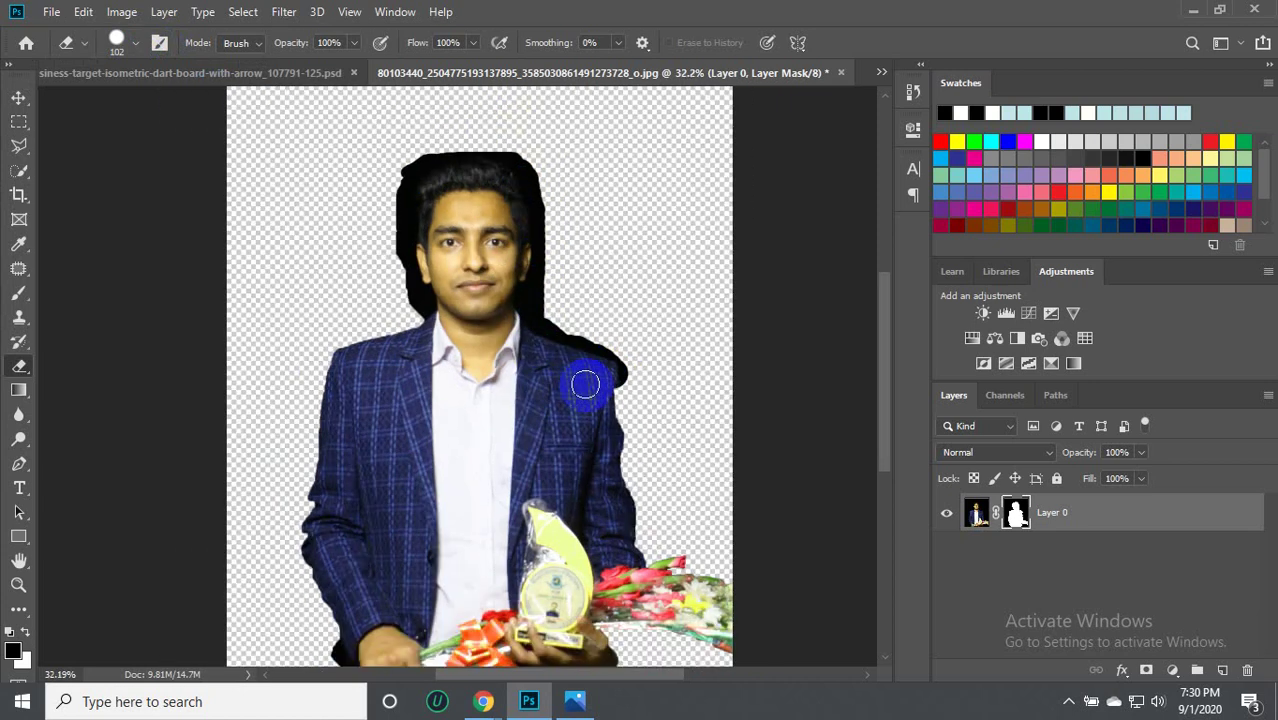
pyautogui.moveTo(606, 380); pyautogui.dragTo(640, 575)
# Refine the mask along the top of the flowers and near the lower left hand.
pyautogui.scroll(-2, 495, 394)
pyautogui.scroll(1, 512, 460)
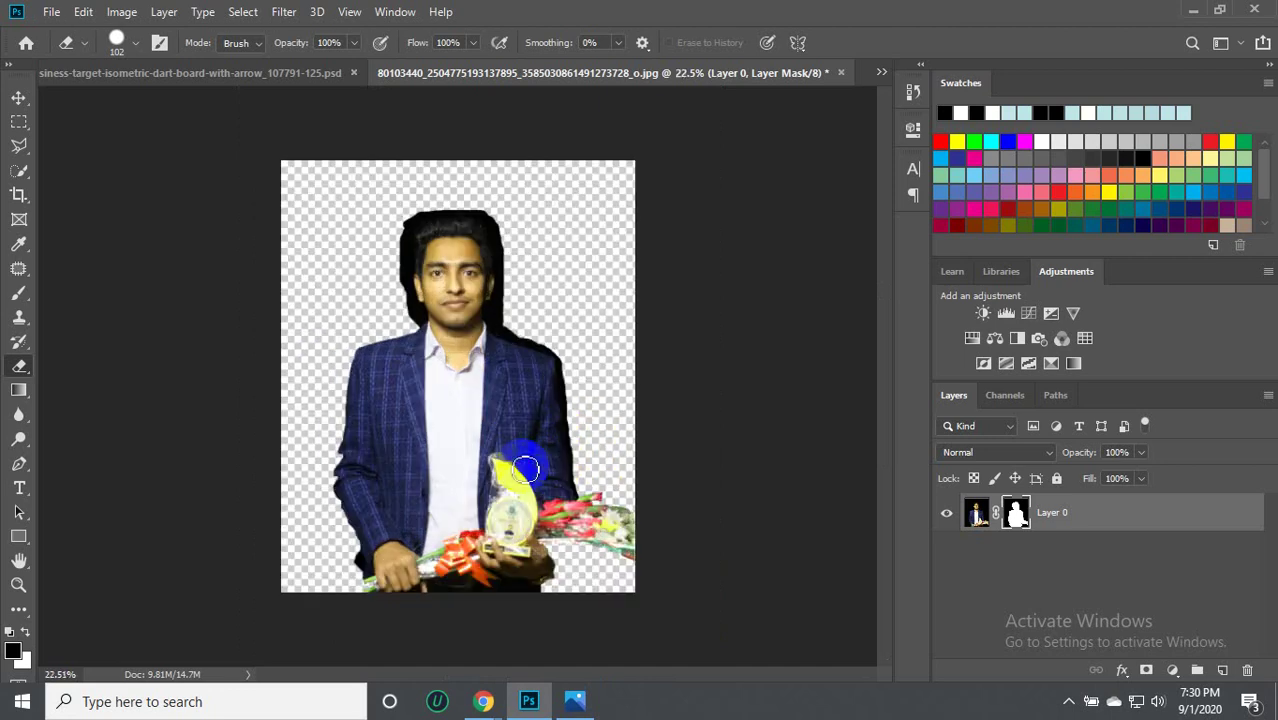
pyautogui.scroll(1, 550, 508)
pyautogui.moveTo(652, 538)
pyautogui.mouseDown()
pyautogui.moveTo(685, 633)
pyautogui.moveTo(567, 578)
pyautogui.mouseUp()
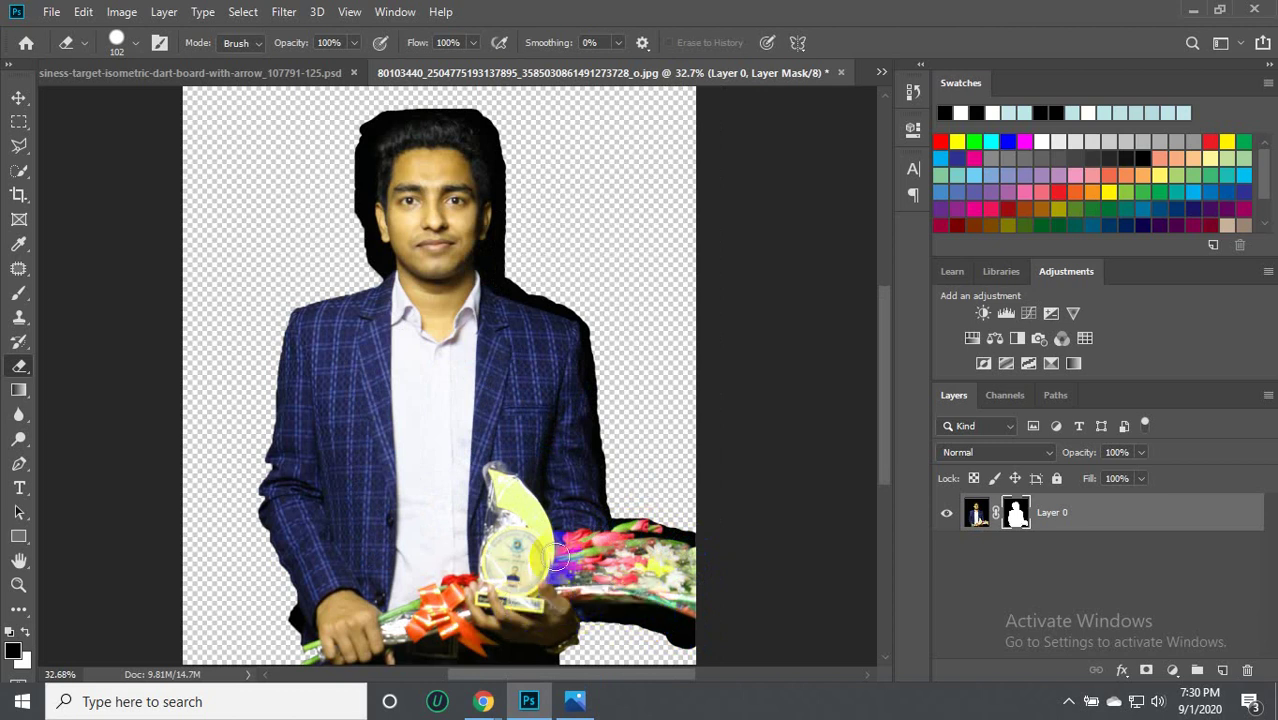
pyautogui.scroll(-1, 567, 578)
pyautogui.moveTo(551, 572); pyautogui.dragTo(404, 582)
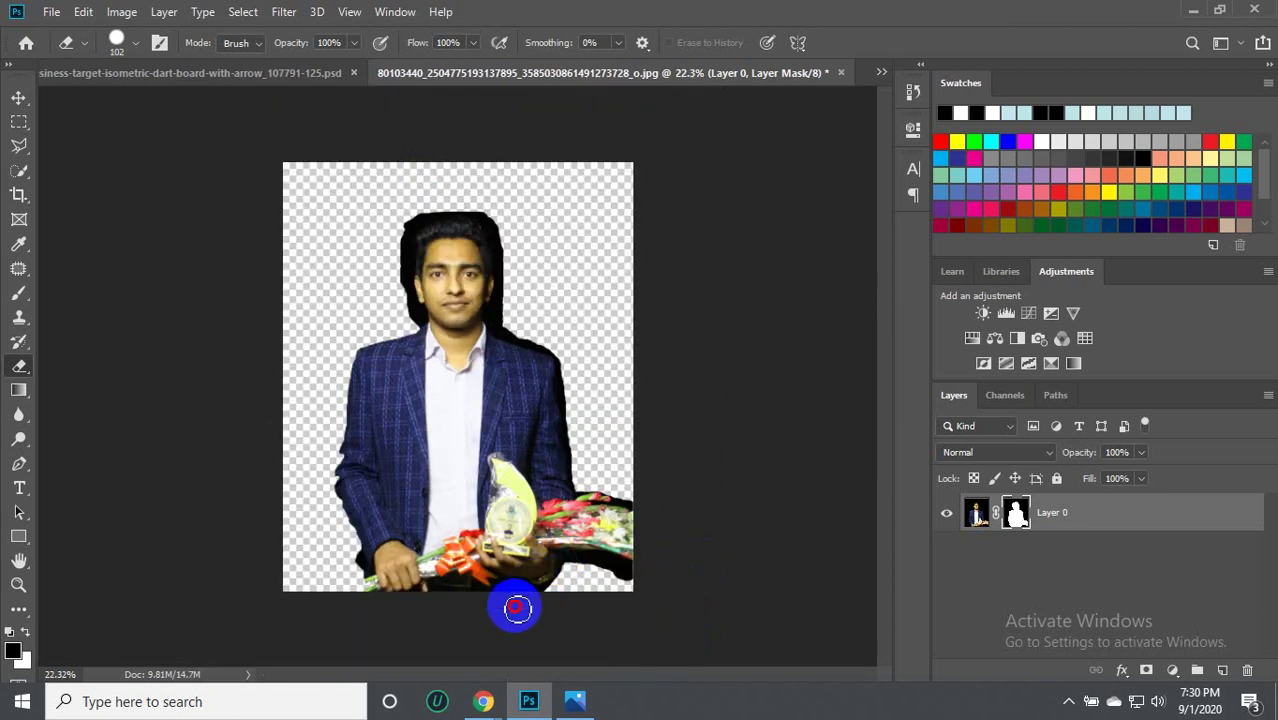
pyautogui.click(345, 548)
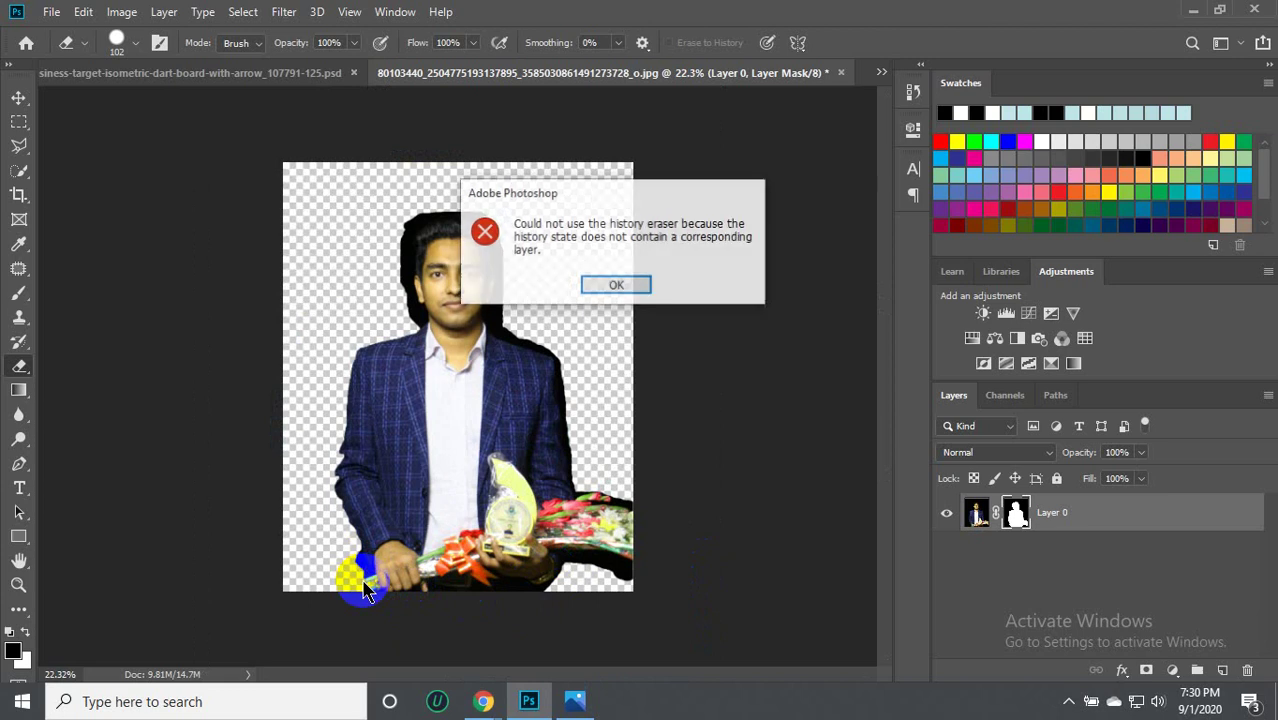
# Dismiss the history eraser error and trim the halo along shoulder, hands and hair.
pyautogui.press('Return')
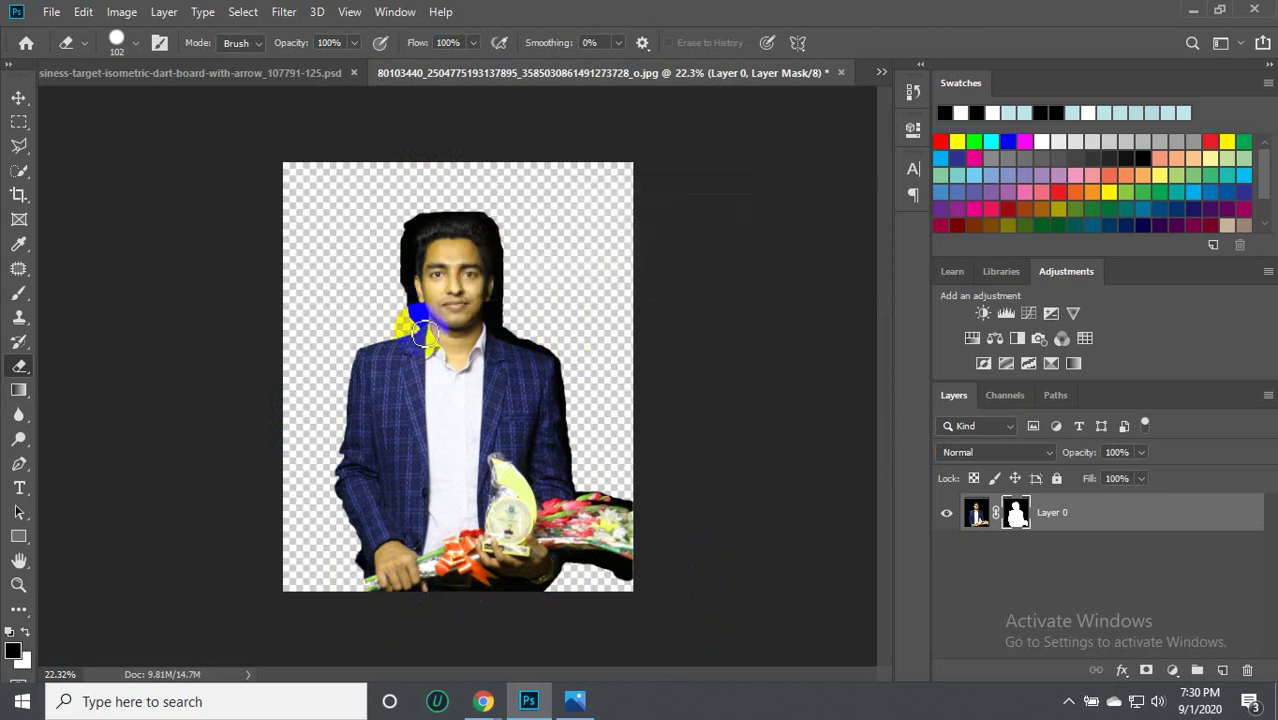
pyautogui.moveTo(419, 331)
pyautogui.mouseDown()
pyautogui.moveTo(349, 353)
pyautogui.moveTo(338, 487)
pyautogui.moveTo(366, 588)
pyautogui.moveTo(341, 524)
pyautogui.mouseUp()
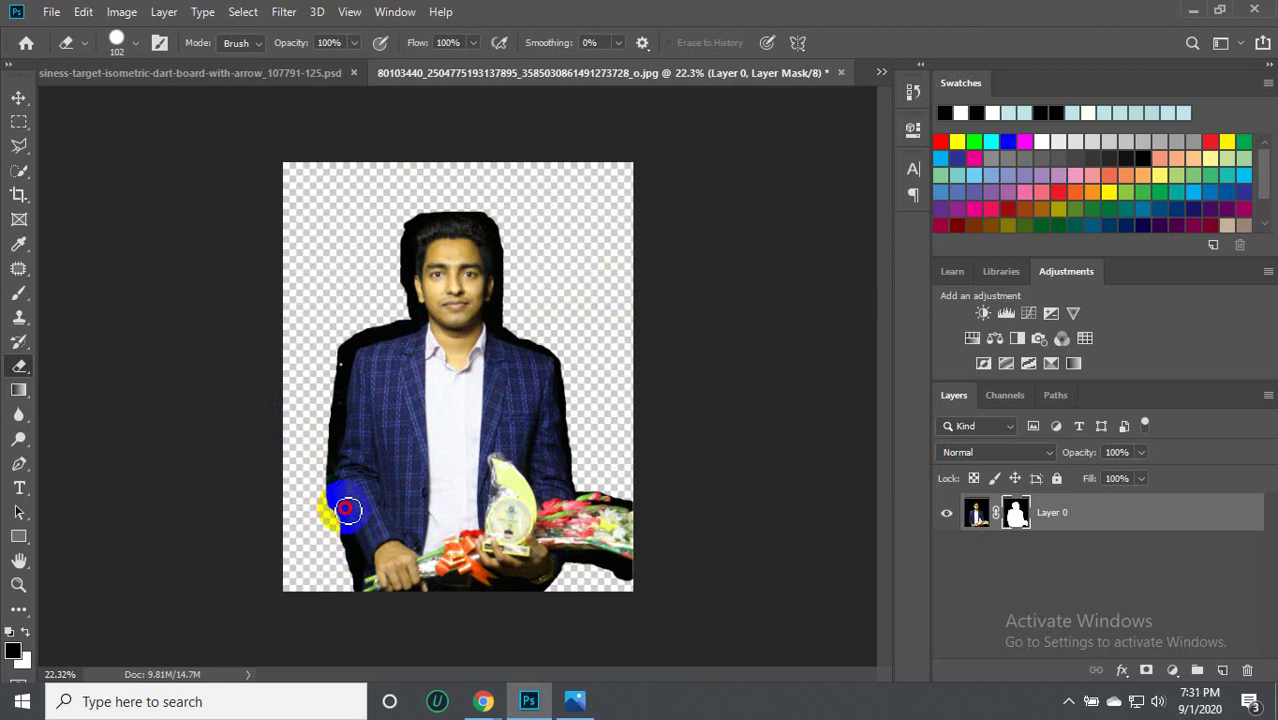
pyautogui.moveTo(341, 515); pyautogui.dragTo(538, 600)
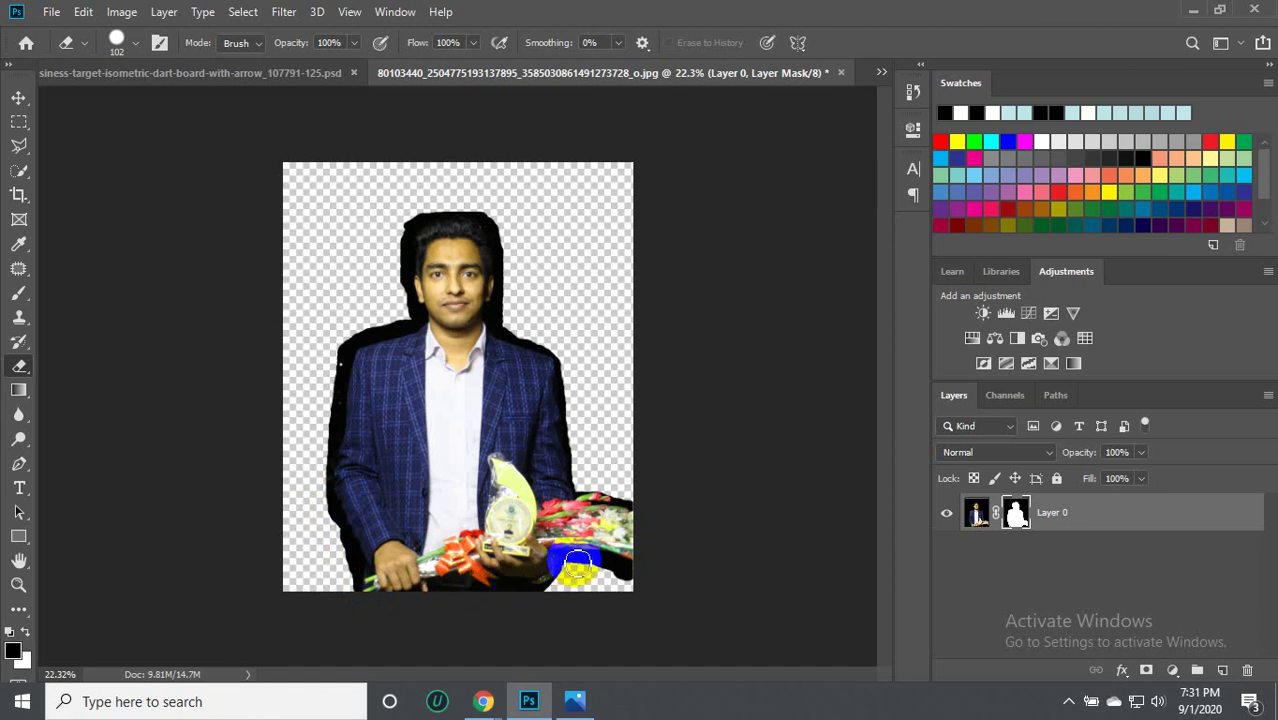
pyautogui.moveTo(452, 230)
pyautogui.mouseDown()
pyautogui.moveTo(490, 231)
pyautogui.moveTo(495, 281)
pyautogui.moveTo(502, 262)
pyautogui.mouseUp()
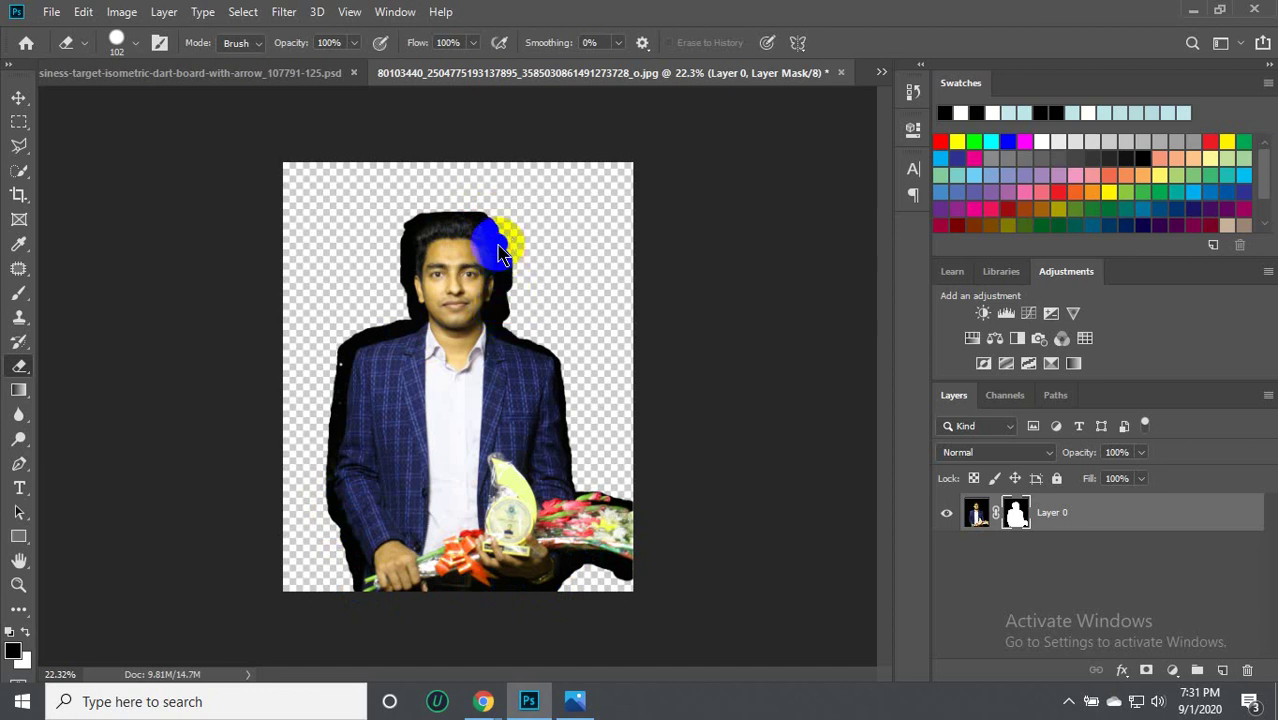
pyautogui.moveTo(492, 234); pyautogui.dragTo(499, 254)
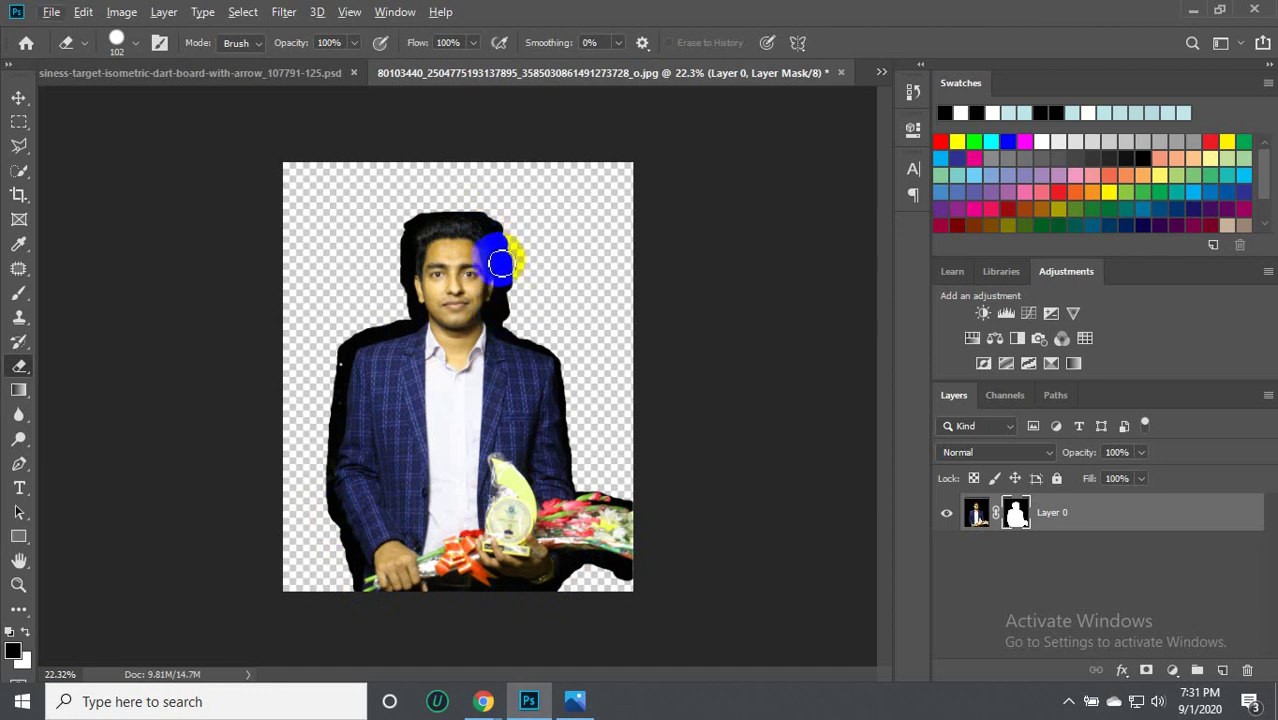
# Paint with white to remove the stray stroke beside the head, then restore black.
pyautogui.scroll(1, 496, 289)
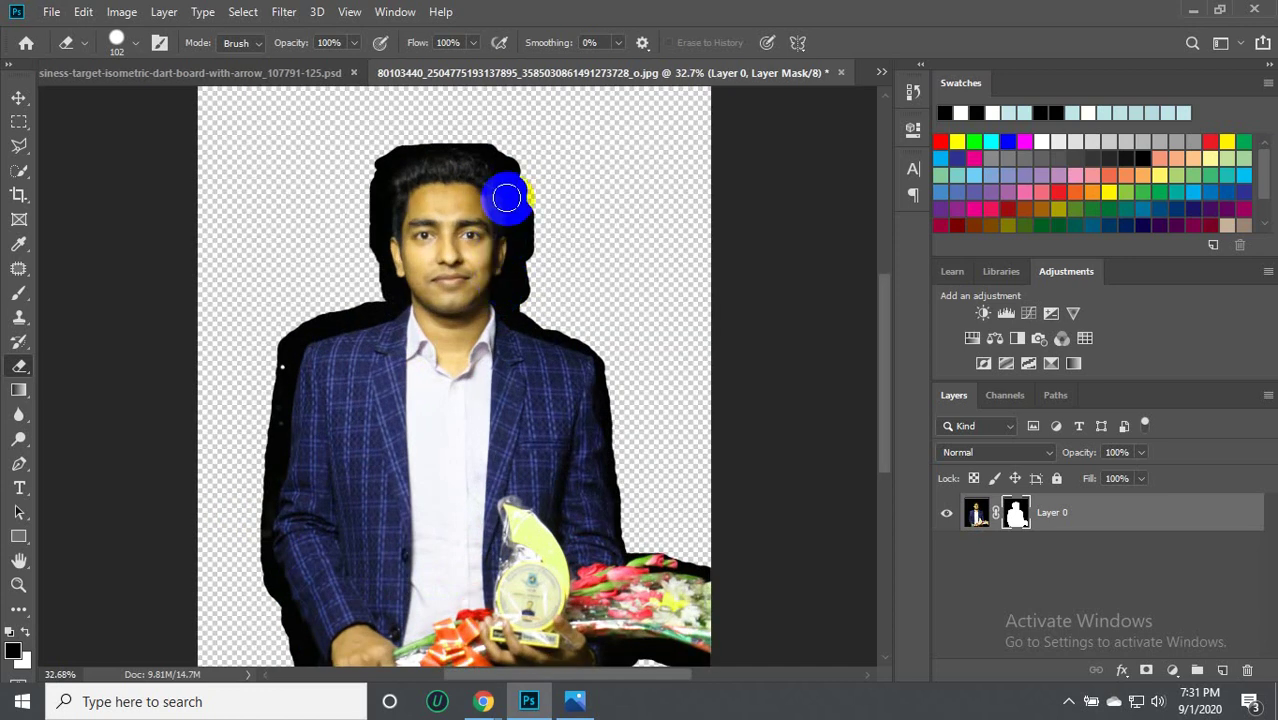
pyautogui.moveTo(563, 227); pyautogui.dragTo(593, 285)
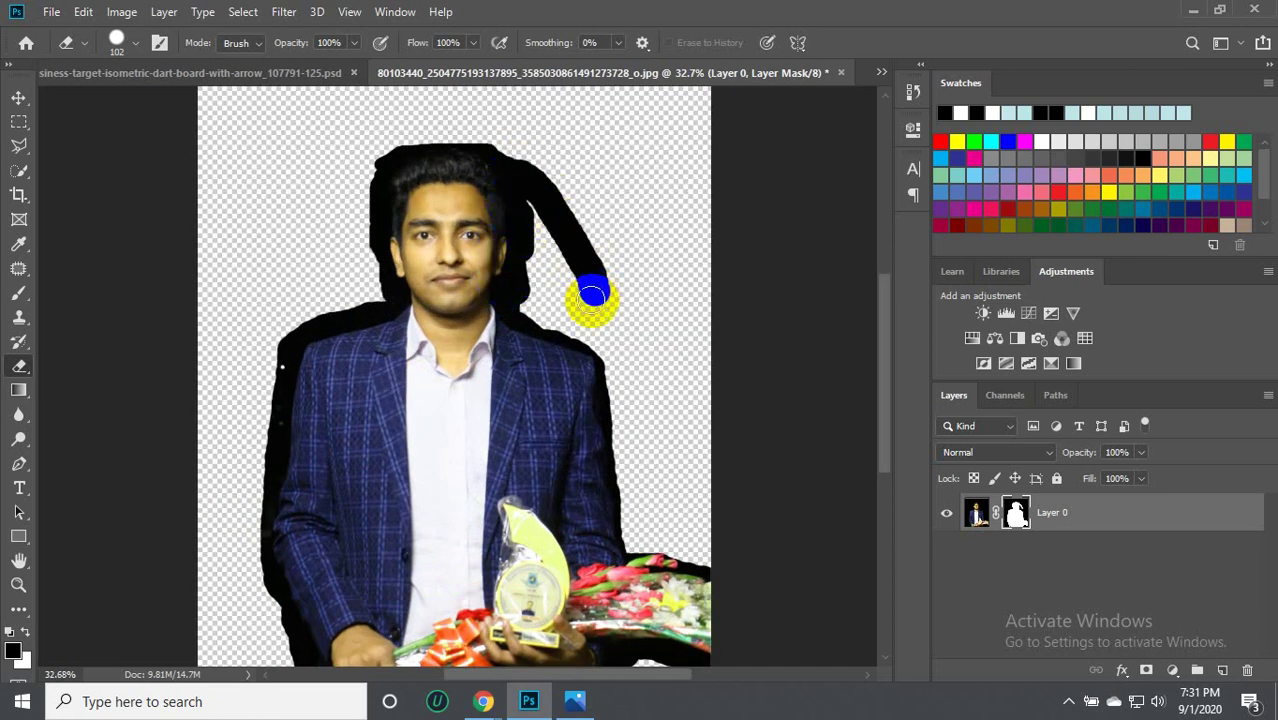
pyautogui.click(24, 636)
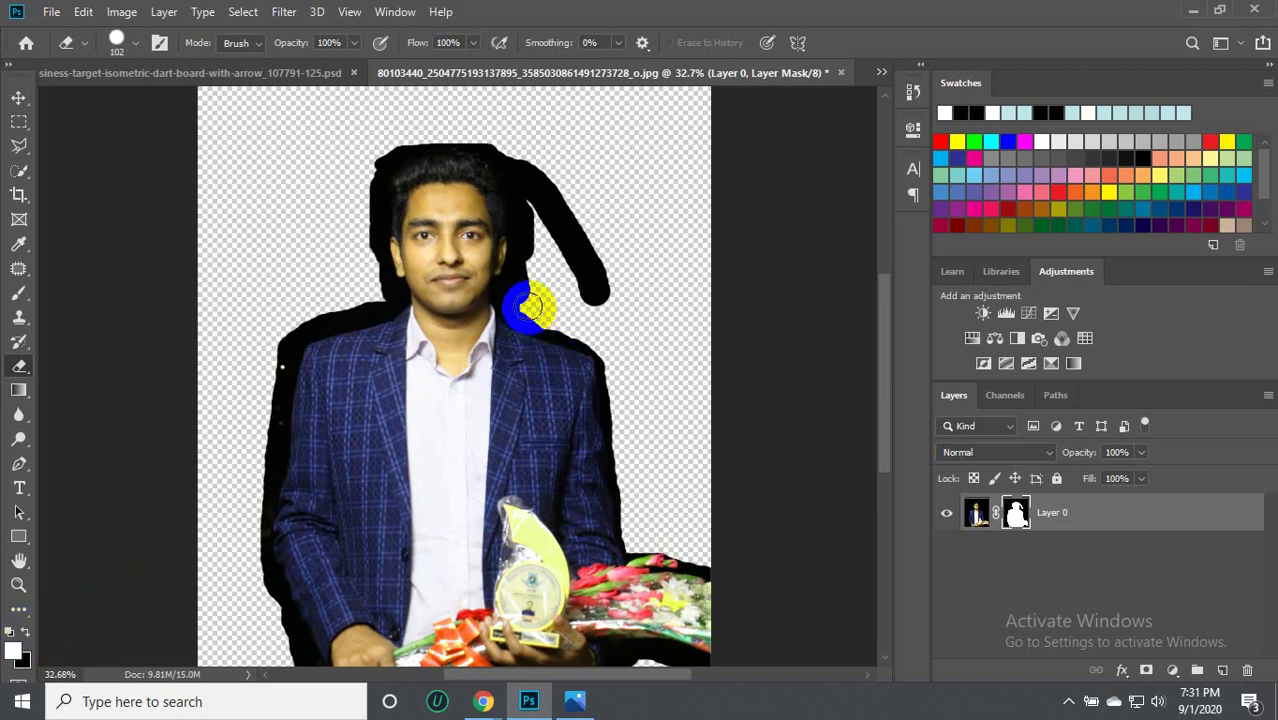
pyautogui.moveTo(536, 163)
pyautogui.mouseDown()
pyautogui.moveTo(562, 251)
pyautogui.moveTo(599, 277)
pyautogui.moveTo(562, 251)
pyautogui.moveTo(519, 156)
pyautogui.moveTo(539, 214)
pyautogui.moveTo(534, 294)
pyautogui.moveTo(506, 143)
pyautogui.moveTo(373, 134)
pyautogui.moveTo(348, 180)
pyautogui.moveTo(391, 140)
pyautogui.moveTo(365, 143)
pyautogui.moveTo(353, 171)
pyautogui.moveTo(331, 282)
pyautogui.moveTo(262, 365)
pyautogui.mouseUp()
pyautogui.moveTo(548, 245)
pyautogui.mouseDown()
pyautogui.moveTo(533, 201)
pyautogui.moveTo(508, 277)
pyautogui.moveTo(591, 354)
pyautogui.moveTo(502, 271)
pyautogui.mouseUp()
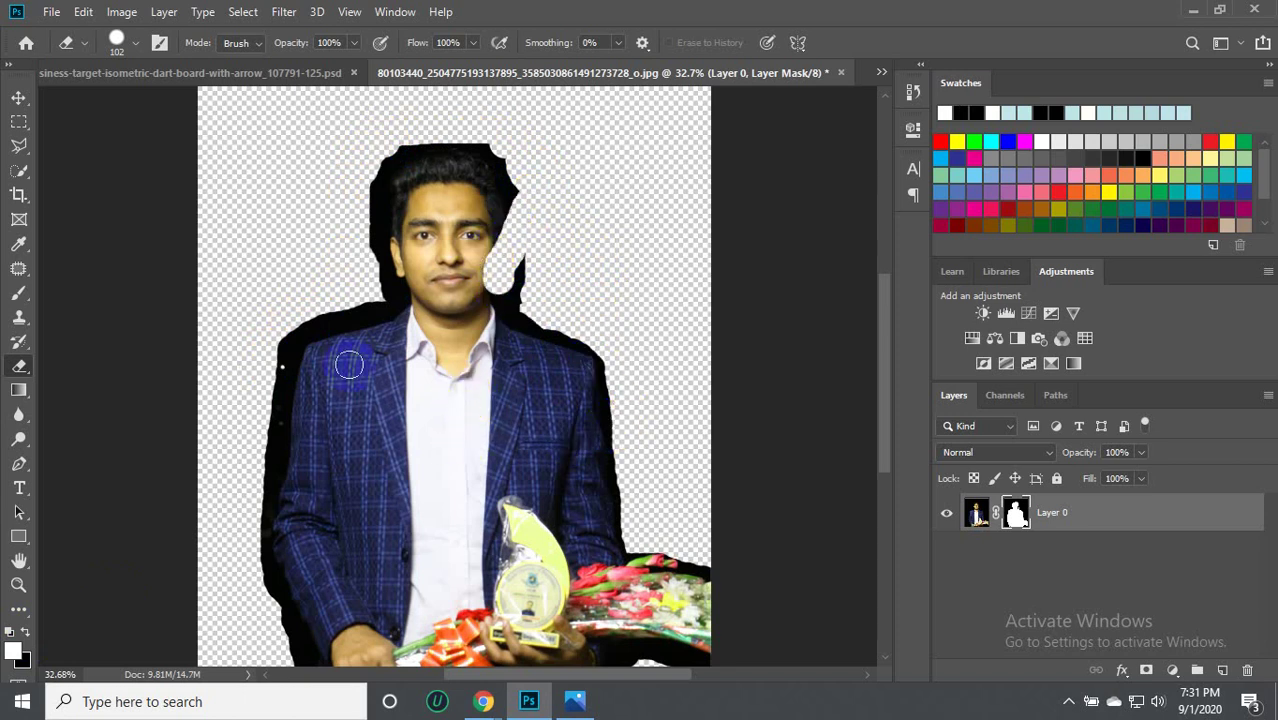
pyautogui.click(27, 636)
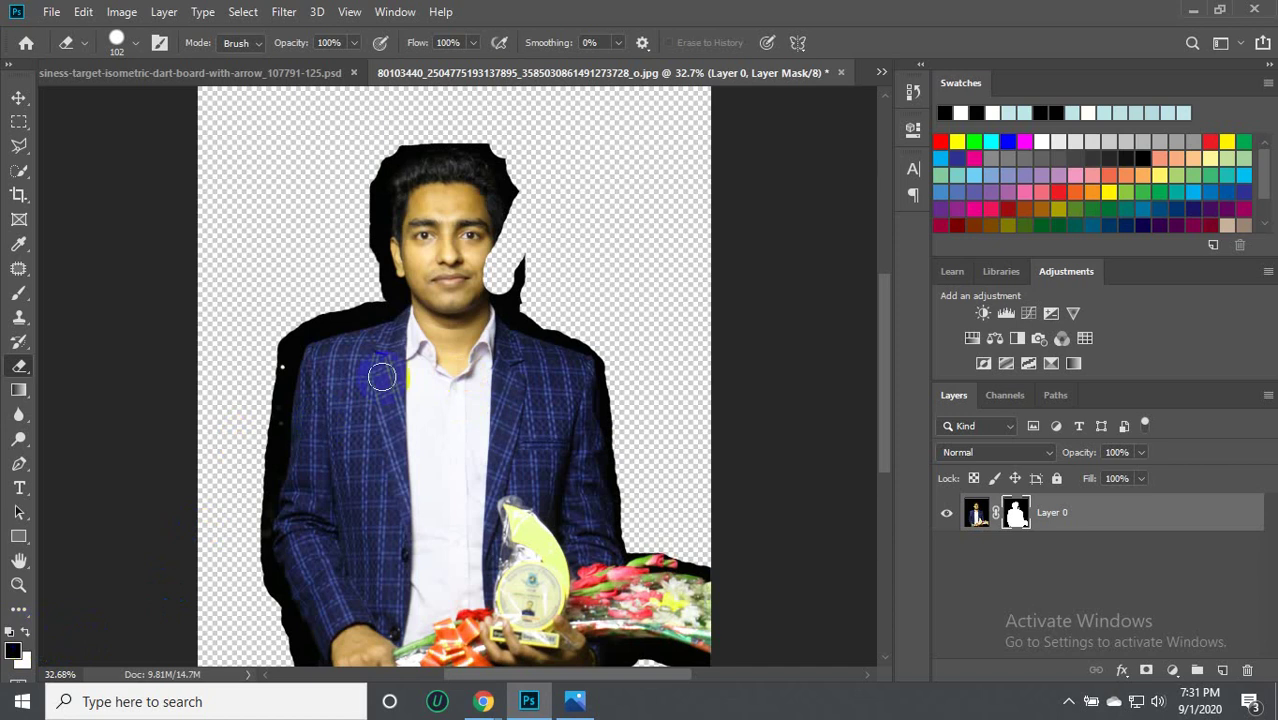
# Fill the neck notch in black, then with white trim the halo along hair and left arm.
pyautogui.moveTo(490, 190); pyautogui.dragTo(502, 285)
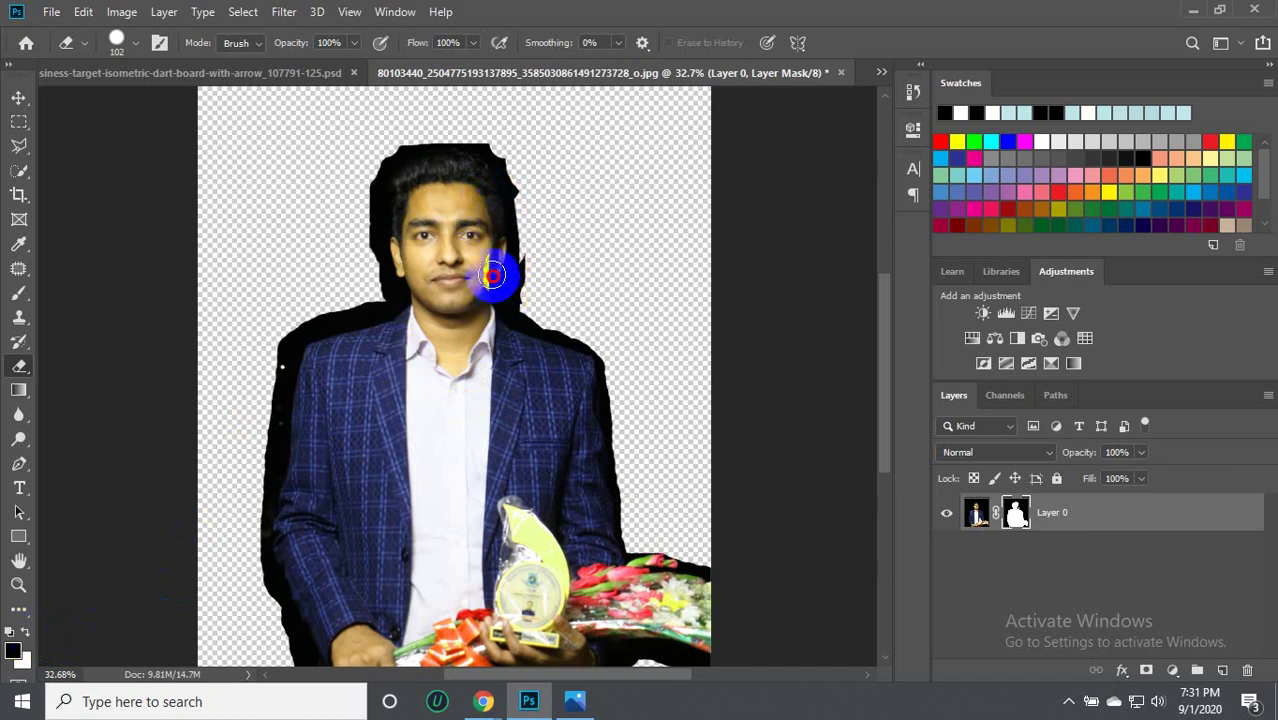
pyautogui.moveTo(488, 204)
pyautogui.mouseDown()
pyautogui.moveTo(479, 158)
pyautogui.moveTo(414, 336)
pyautogui.mouseUp()
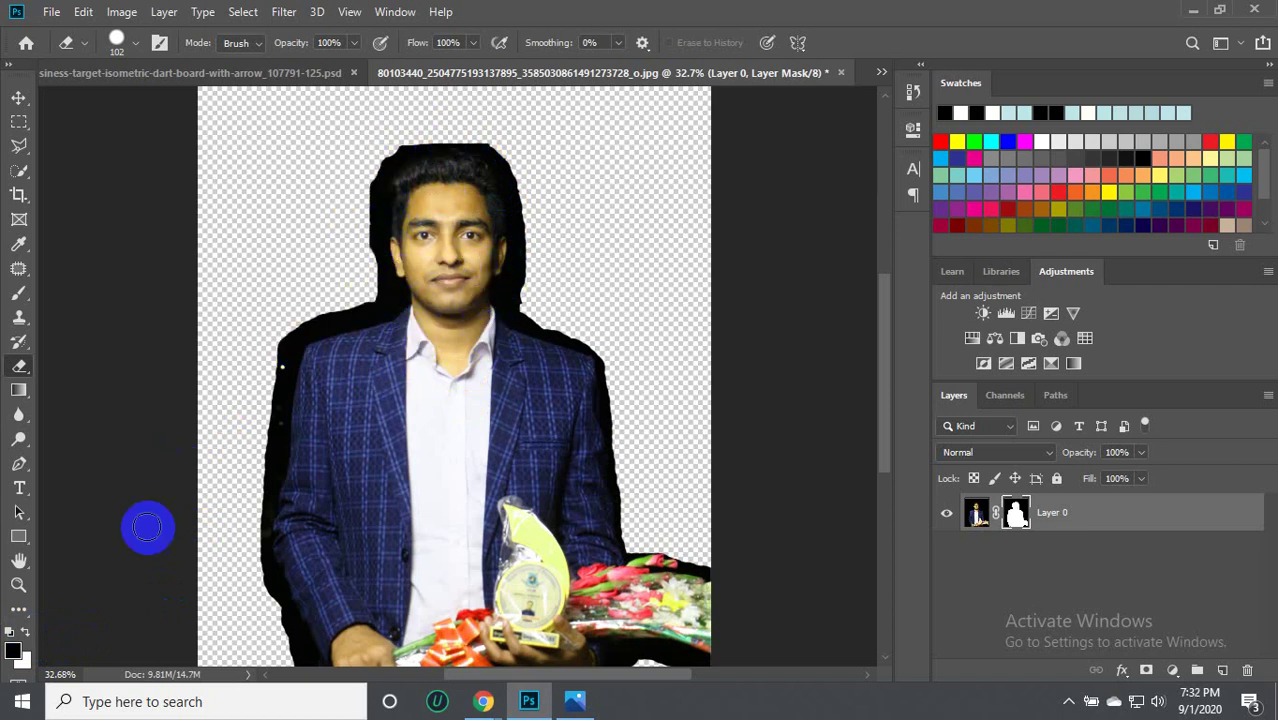
pyautogui.click(24, 633)
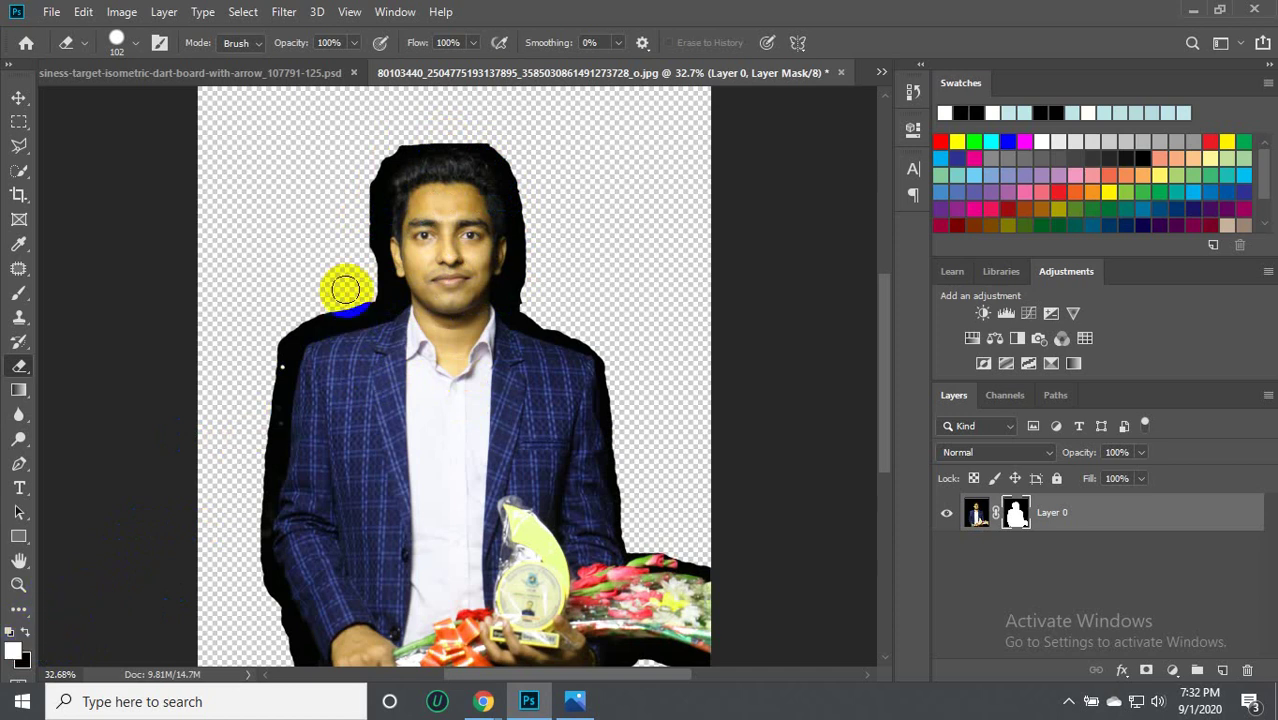
pyautogui.moveTo(357, 248)
pyautogui.mouseDown()
pyautogui.moveTo(398, 136)
pyautogui.moveTo(583, 338)
pyautogui.moveTo(237, 337)
pyautogui.moveTo(347, 293)
pyautogui.moveTo(277, 340)
pyautogui.moveTo(251, 408)
pyautogui.moveTo(245, 585)
pyautogui.mouseUp()
pyautogui.scroll(-2, 328, 464)
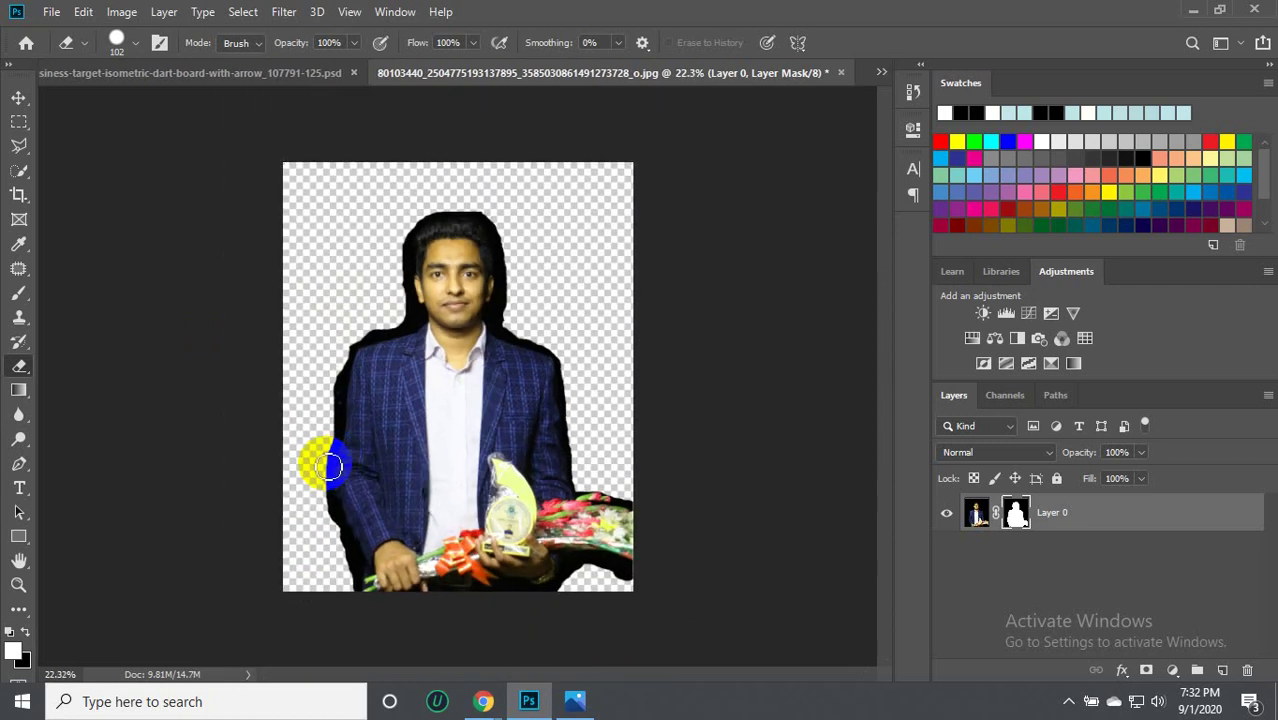
pyautogui.moveTo(305, 443)
pyautogui.mouseDown()
pyautogui.moveTo(328, 541)
pyautogui.moveTo(331, 381)
pyautogui.moveTo(310, 485)
pyautogui.moveTo(328, 533)
pyautogui.mouseUp()
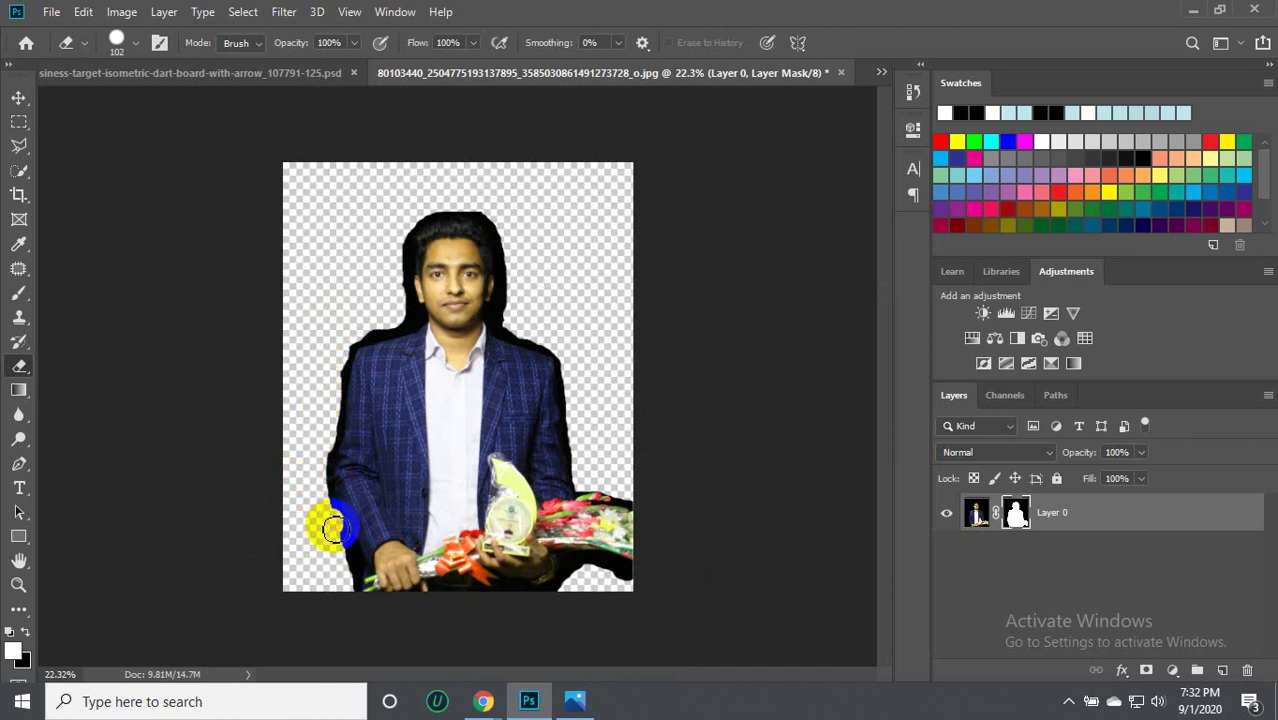
pyautogui.moveTo(340, 543)
pyautogui.mouseDown()
pyautogui.moveTo(341, 569)
pyautogui.moveTo(318, 485)
pyautogui.moveTo(342, 594)
pyautogui.mouseUp()
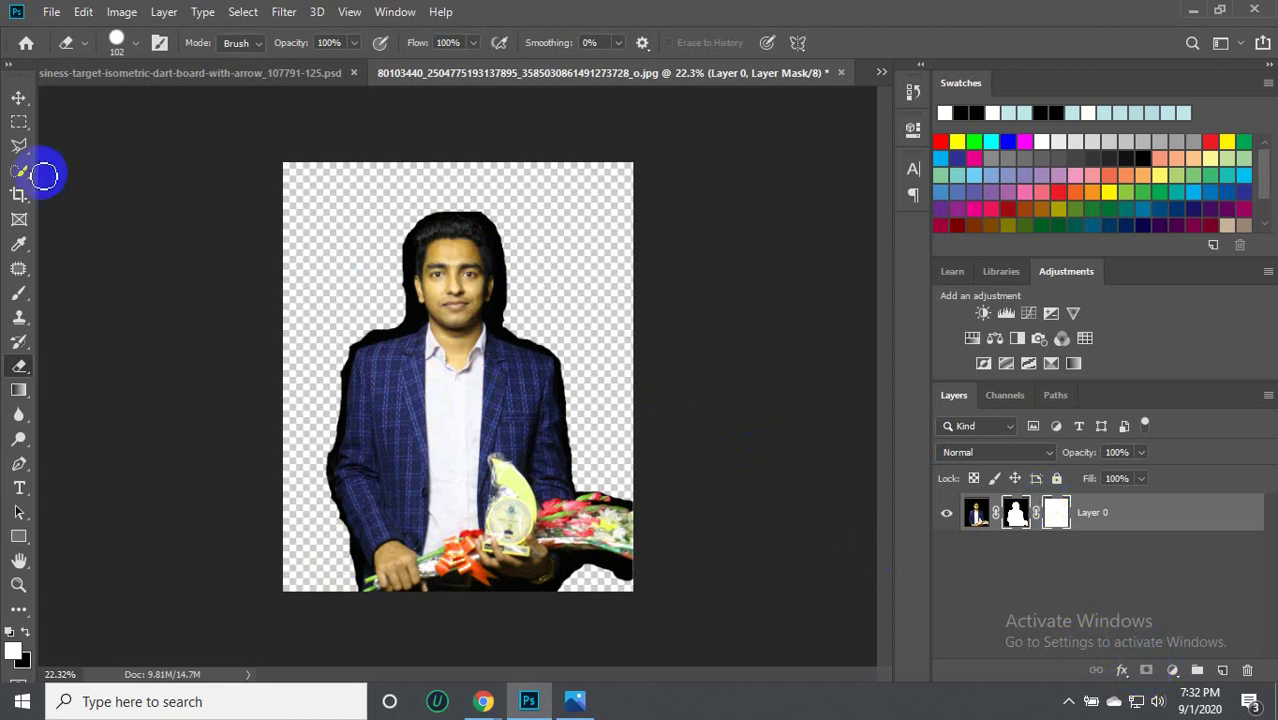
pyautogui.click(18, 97)
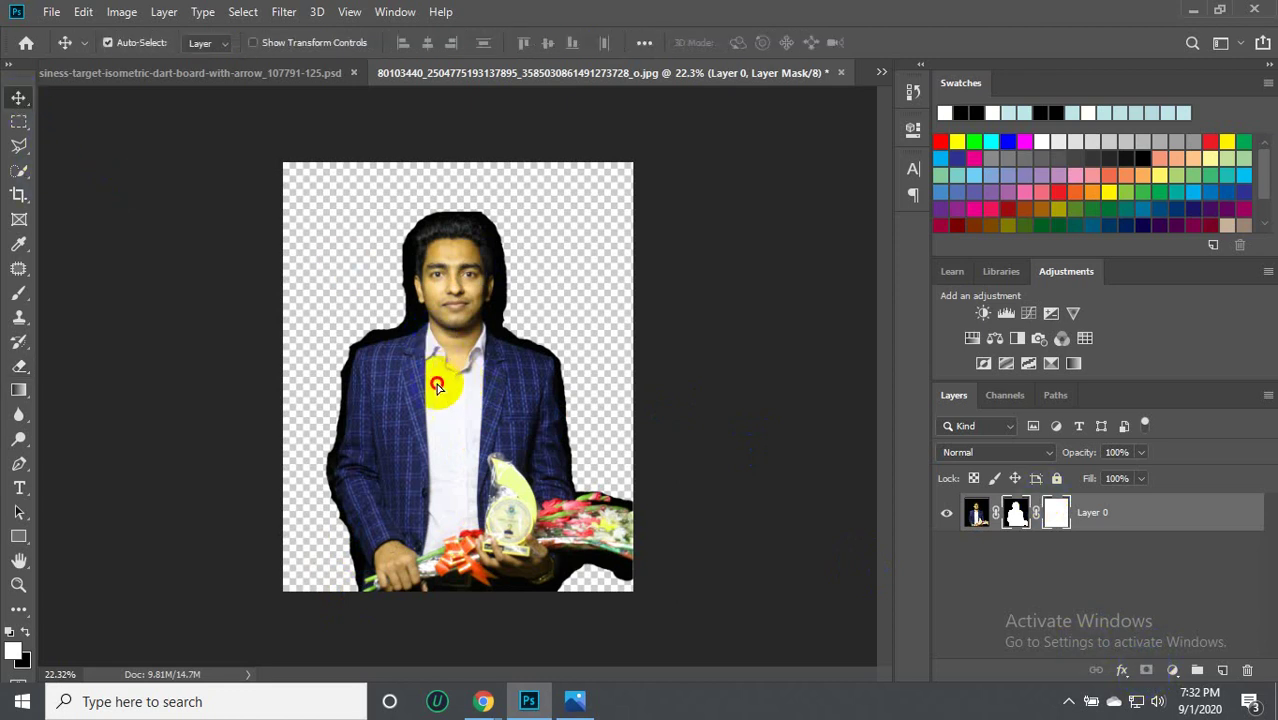
# Drag the cut-out man into the dartboard banner as Layer 5 and scale it to 16.96%.
pyautogui.moveTo(437, 386); pyautogui.dragTo(193, 64)
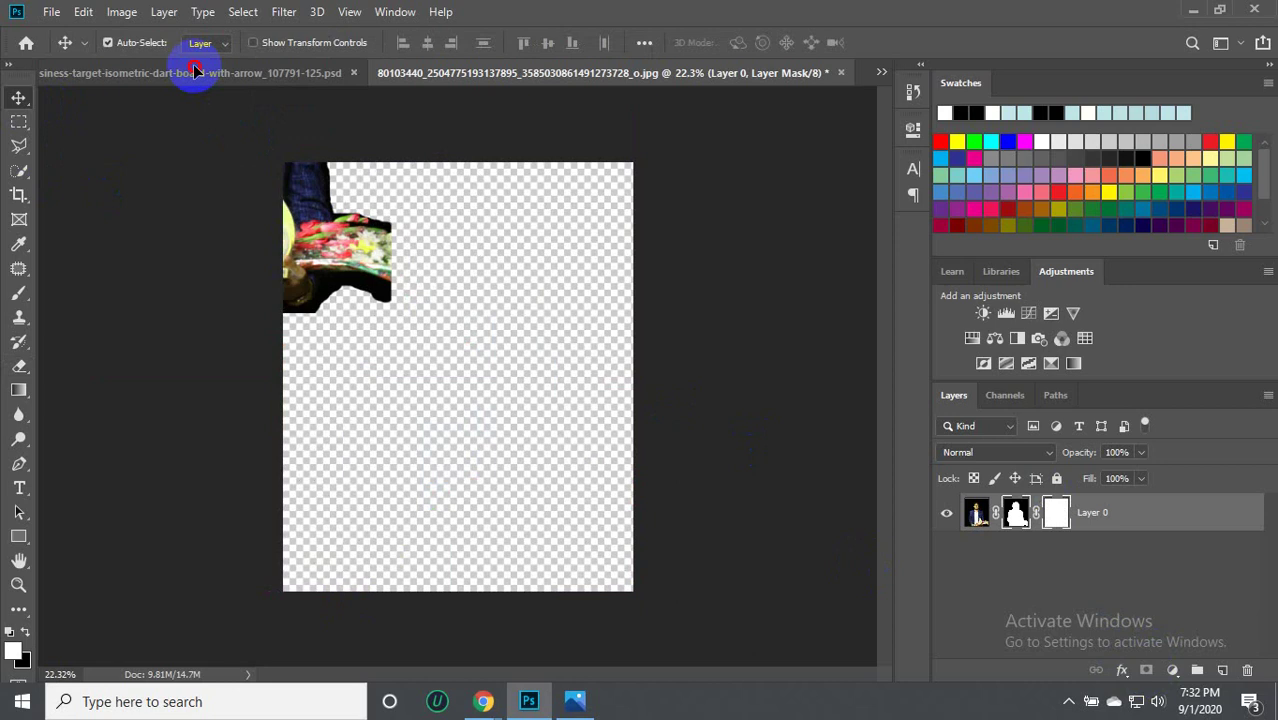
pyautogui.moveTo(193, 64); pyautogui.dragTo(312, 430)
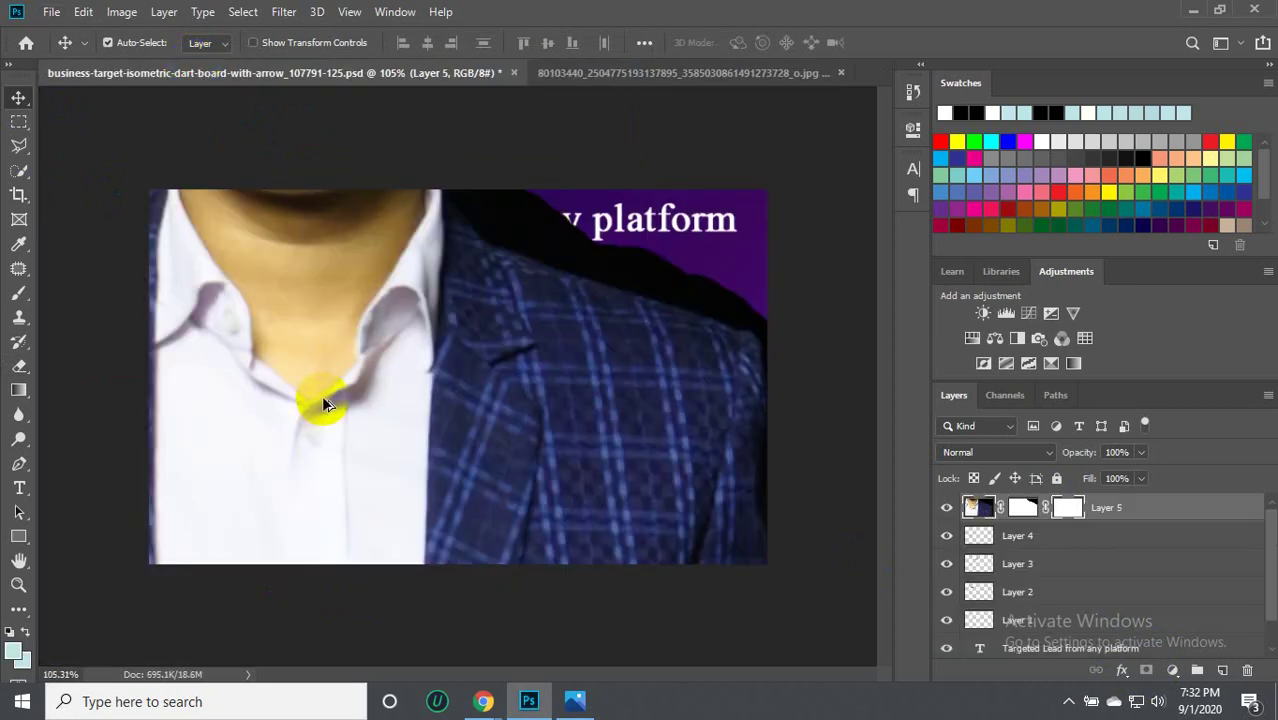
pyautogui.scroll(-5, 323, 404)
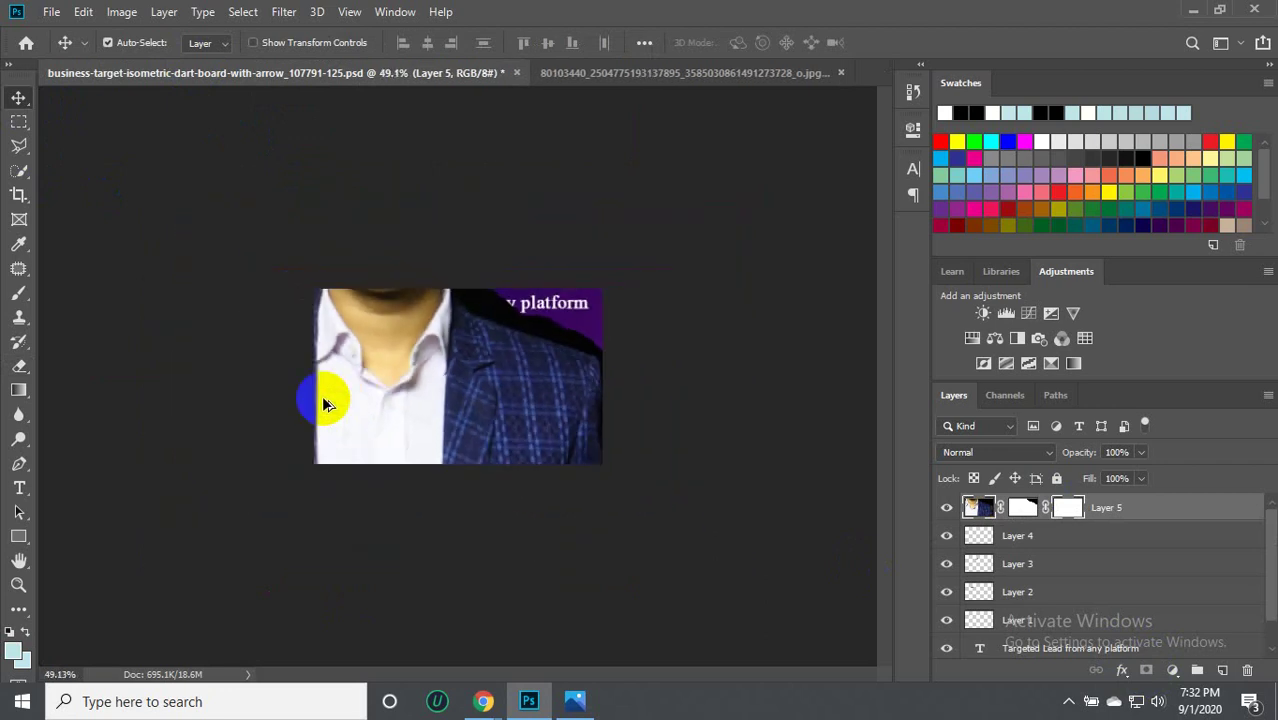
pyautogui.scroll(-3, 323, 404)
pyautogui.scroll(-3, 323, 404)
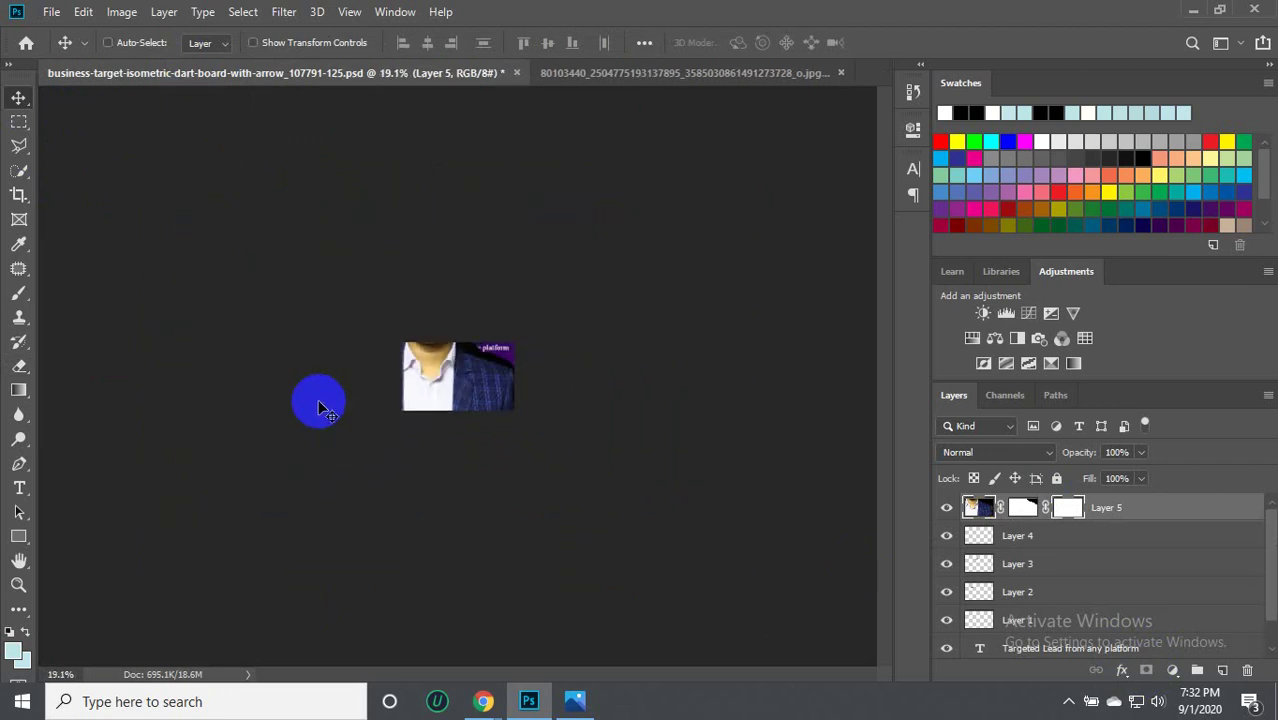
pyautogui.hotkey('ctrl', 't')
pyautogui.moveTo(285, 202)
pyautogui.mouseDown()
pyautogui.moveTo(521, 513)
pyautogui.moveTo(434, 410)
pyautogui.mouseUp()
# Shrink the cut-out man, commit him at the banner's bottom-left corner, and view the reference screenshot.
pyautogui.scroll(5, 434, 412)
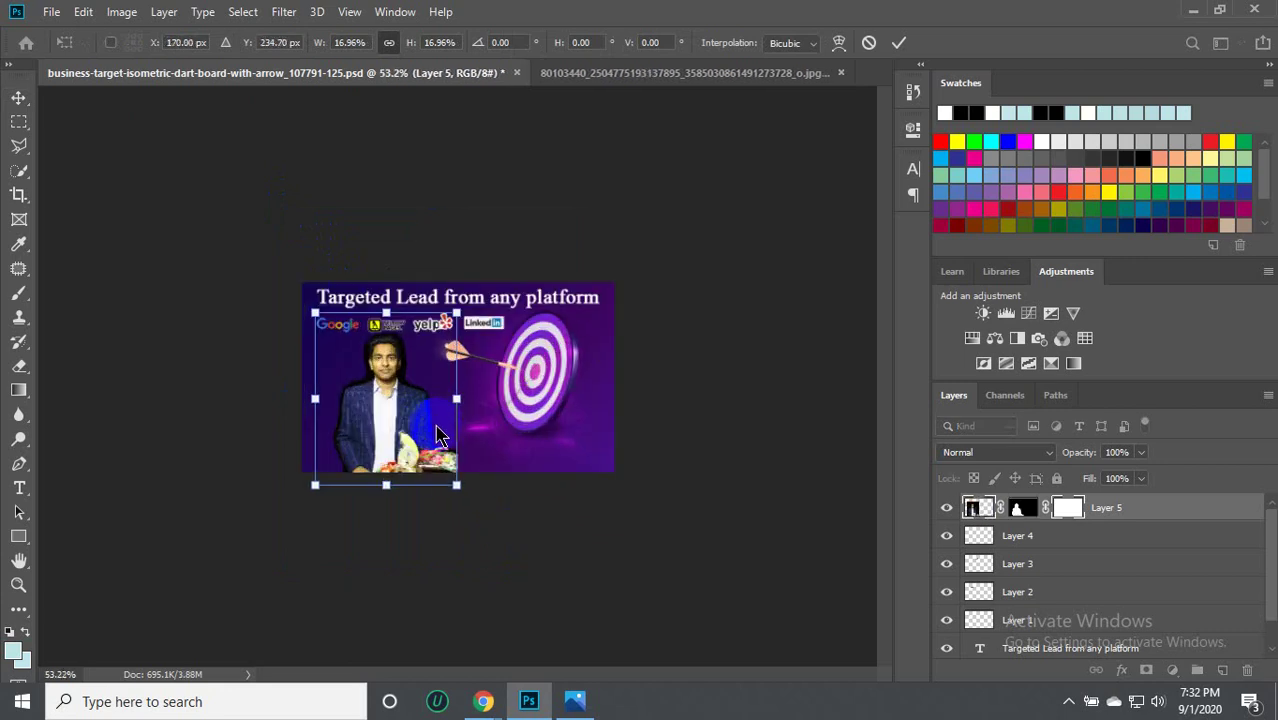
pyautogui.scroll(1, 434, 422)
pyautogui.scroll(2, 433, 424)
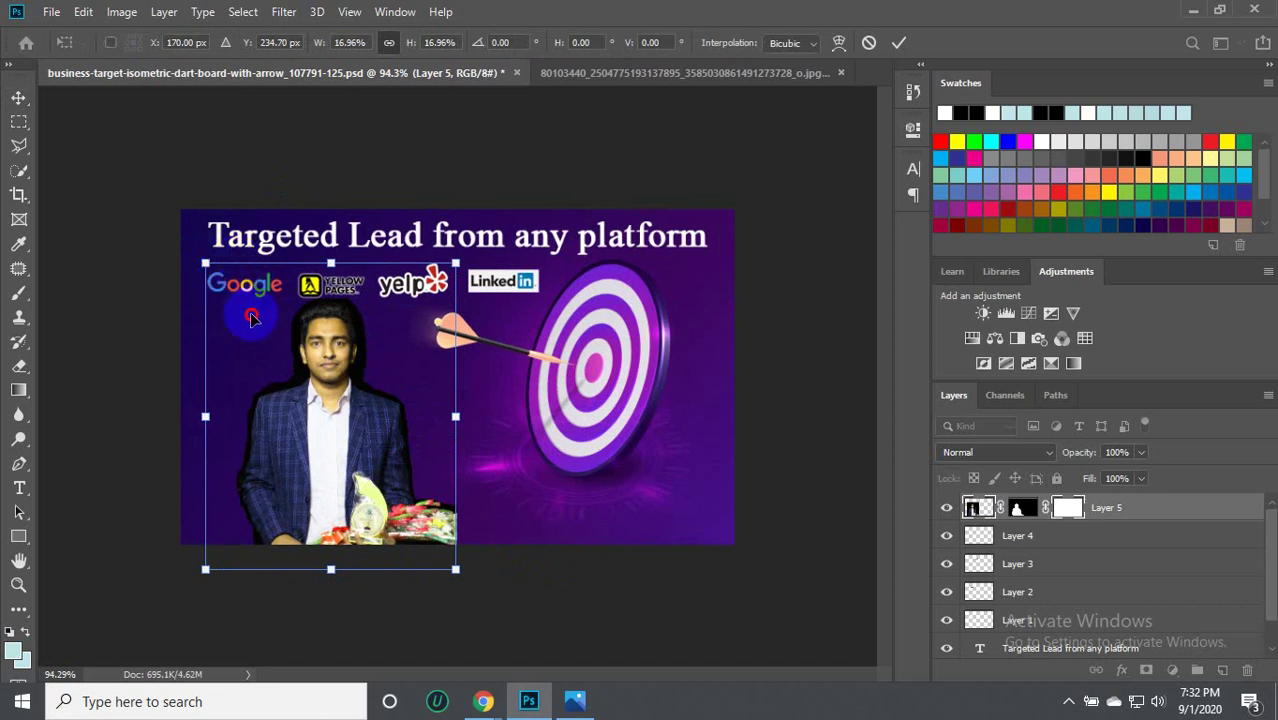
pyautogui.moveTo(207, 263); pyautogui.dragTo(296, 375)
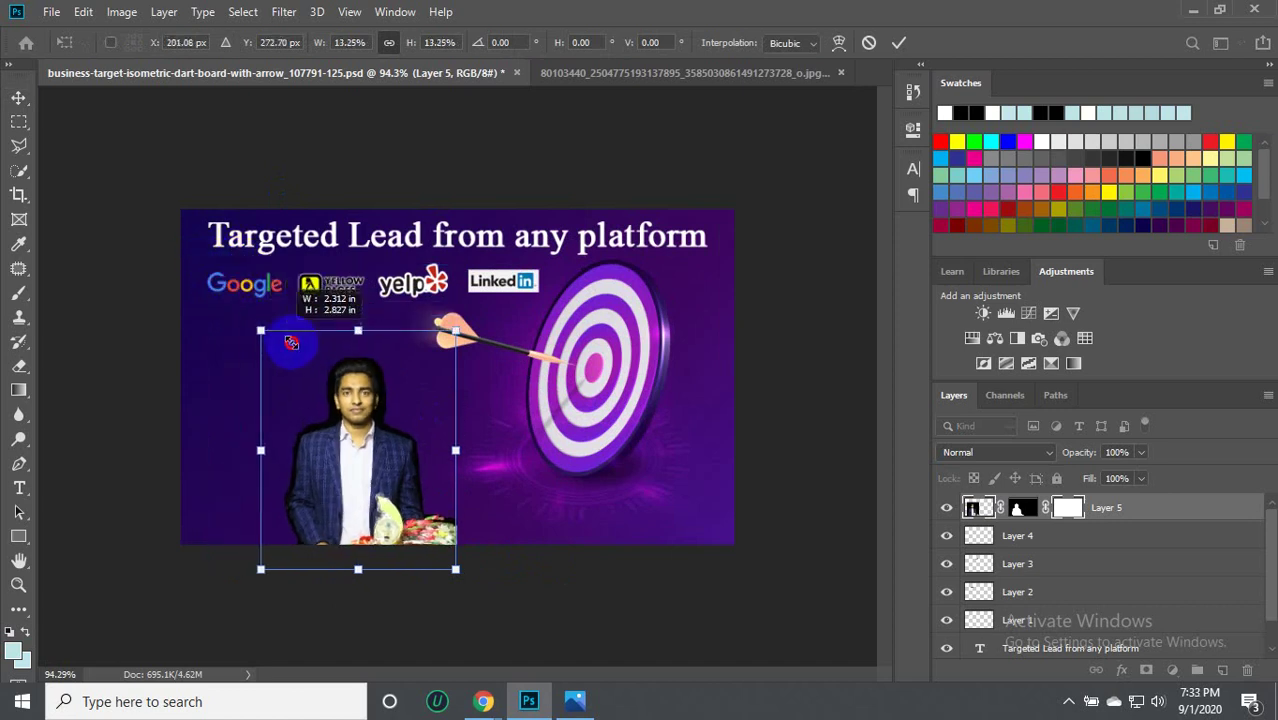
pyautogui.moveTo(393, 483); pyautogui.dragTo(255, 451)
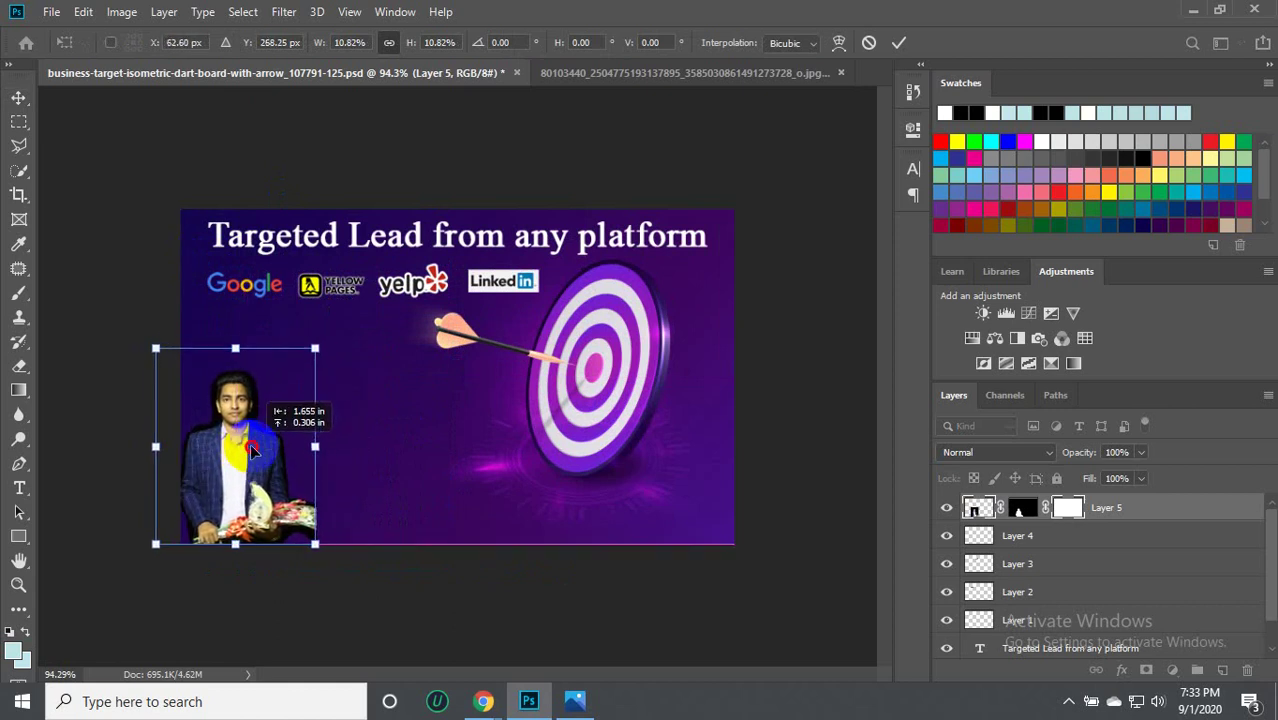
pyautogui.moveTo(255, 451); pyautogui.dragTo(252, 458)
pyautogui.press('Right')
pyautogui.press('Right')
pyautogui.press('Right')
pyautogui.press('Right')
pyautogui.press('Right')
pyautogui.press('Right')
pyautogui.press('Right')
pyautogui.press('Right')
pyautogui.click(899, 43)
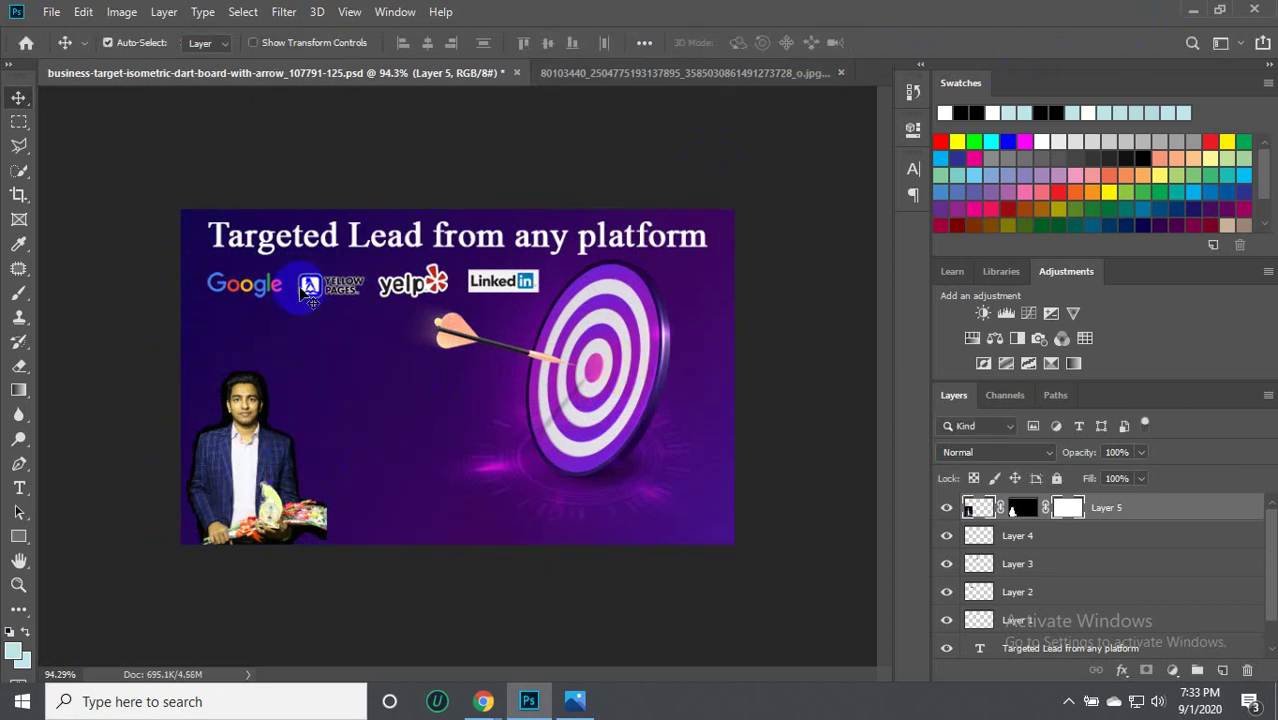
pyautogui.click(575, 700)
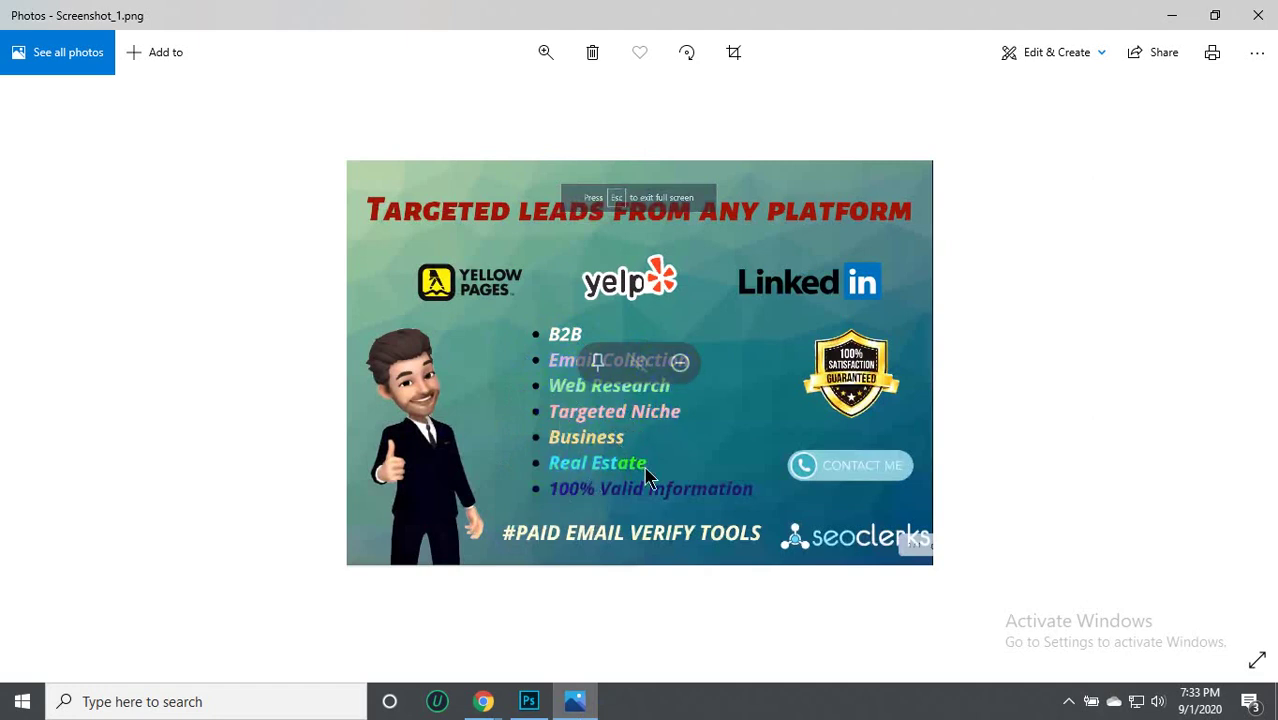
pyautogui.click(529, 701)
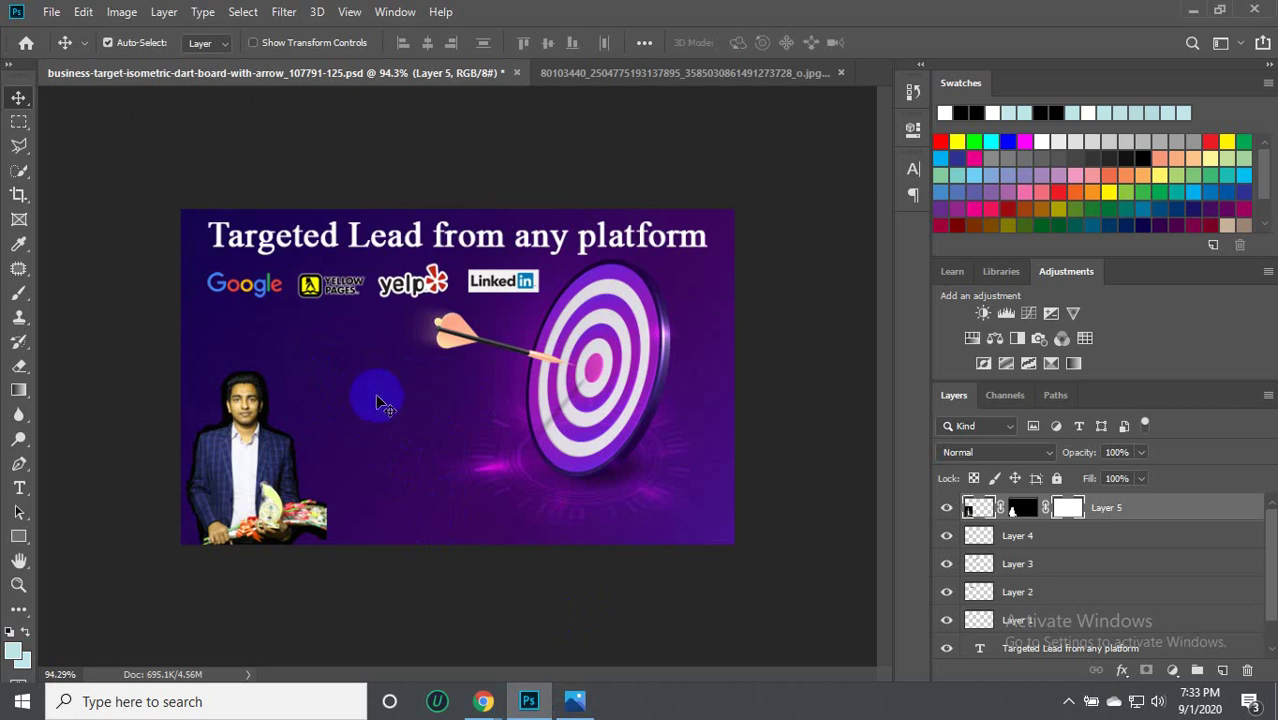
pyautogui.click(573, 703)
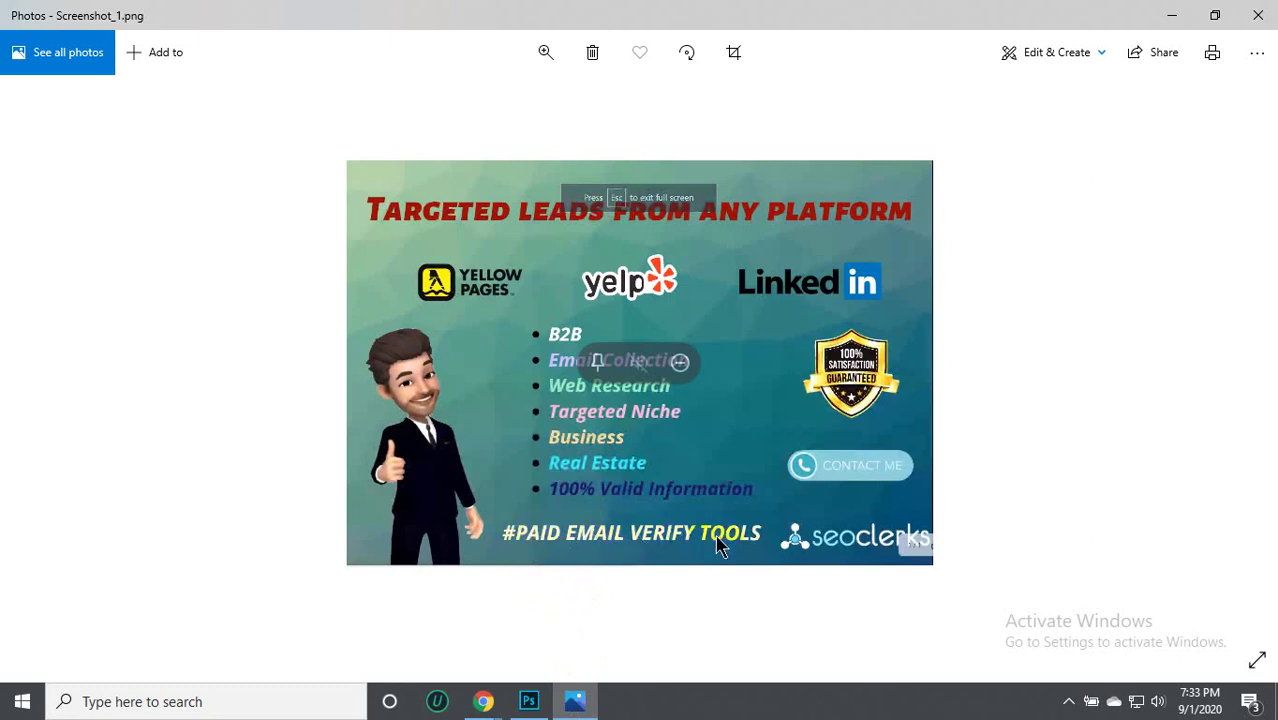
pyautogui.click(527, 700)
pyautogui.click(573, 701)
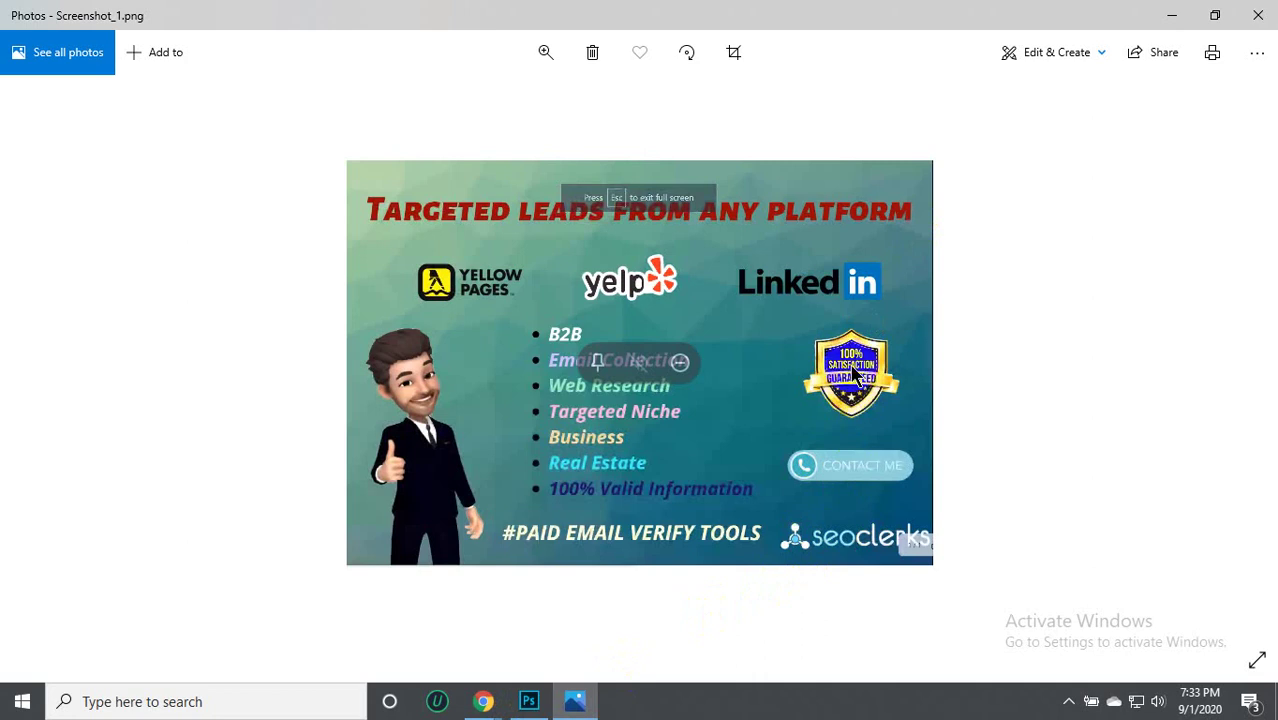
pyautogui.click(497, 703)
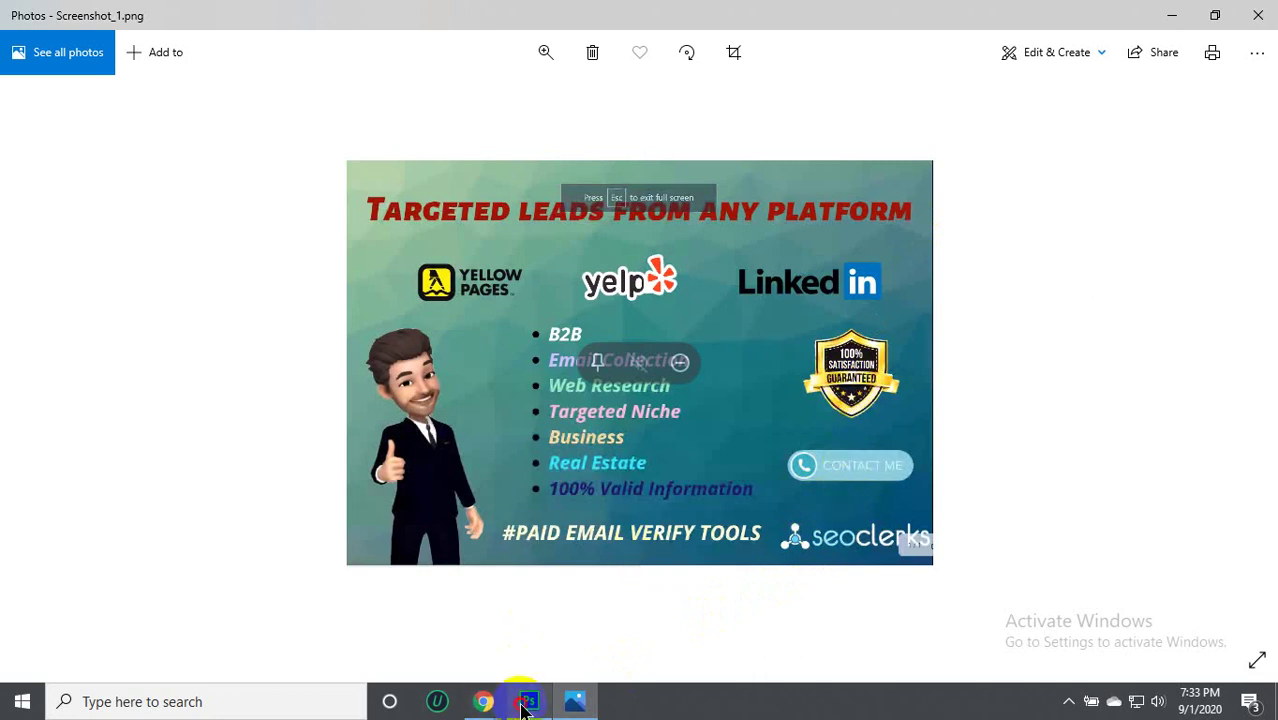
pyautogui.click(529, 703)
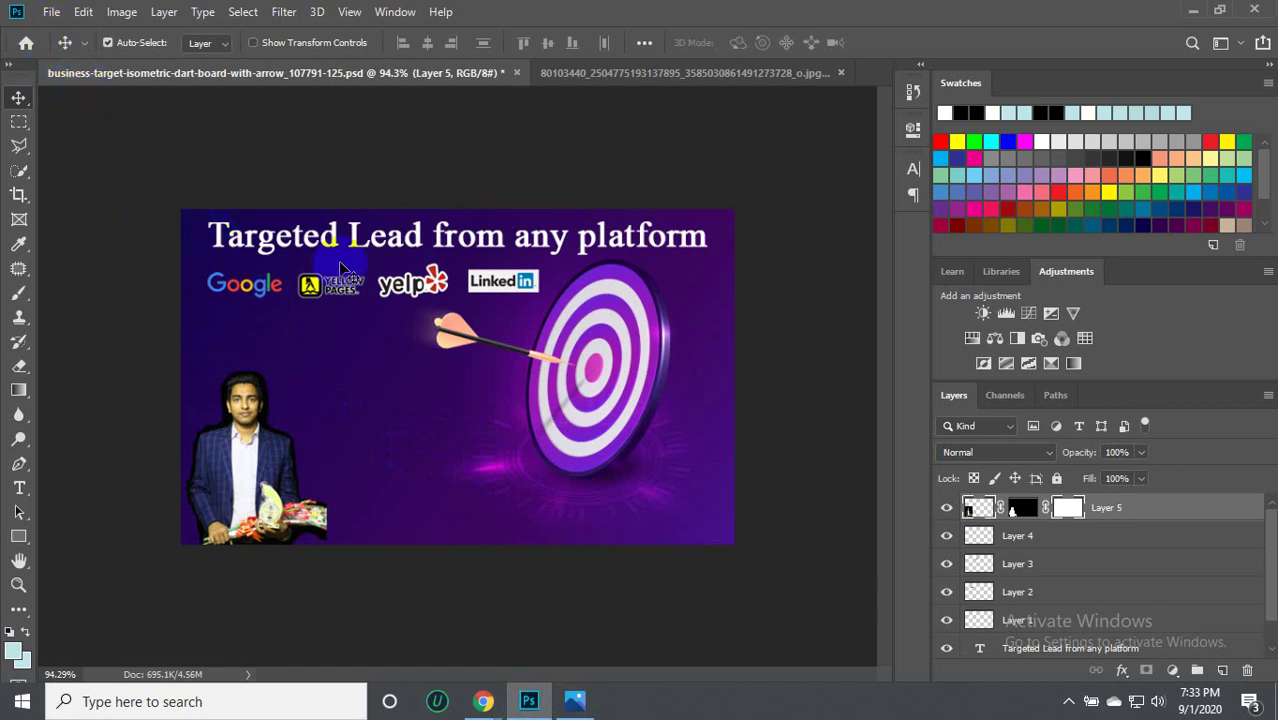
# Start a Save As of the banner with the Desktop as the location.
pyautogui.click(52, 12)
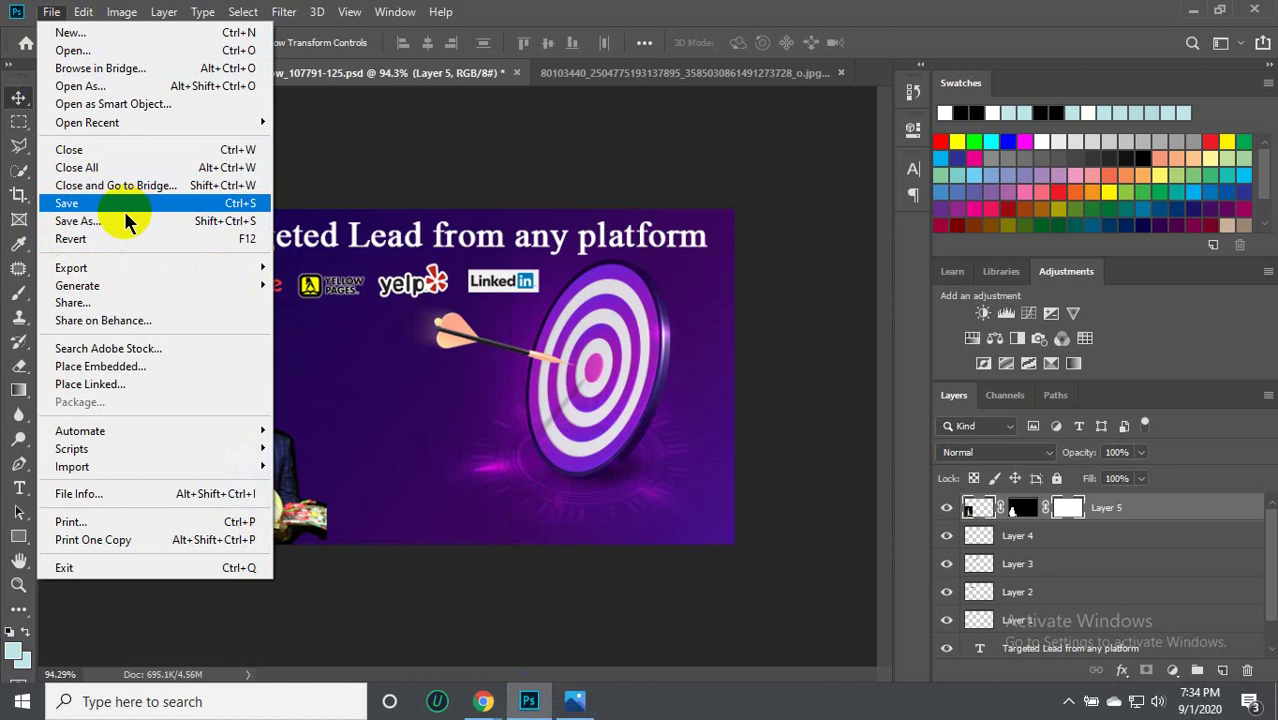
pyautogui.click(117, 220)
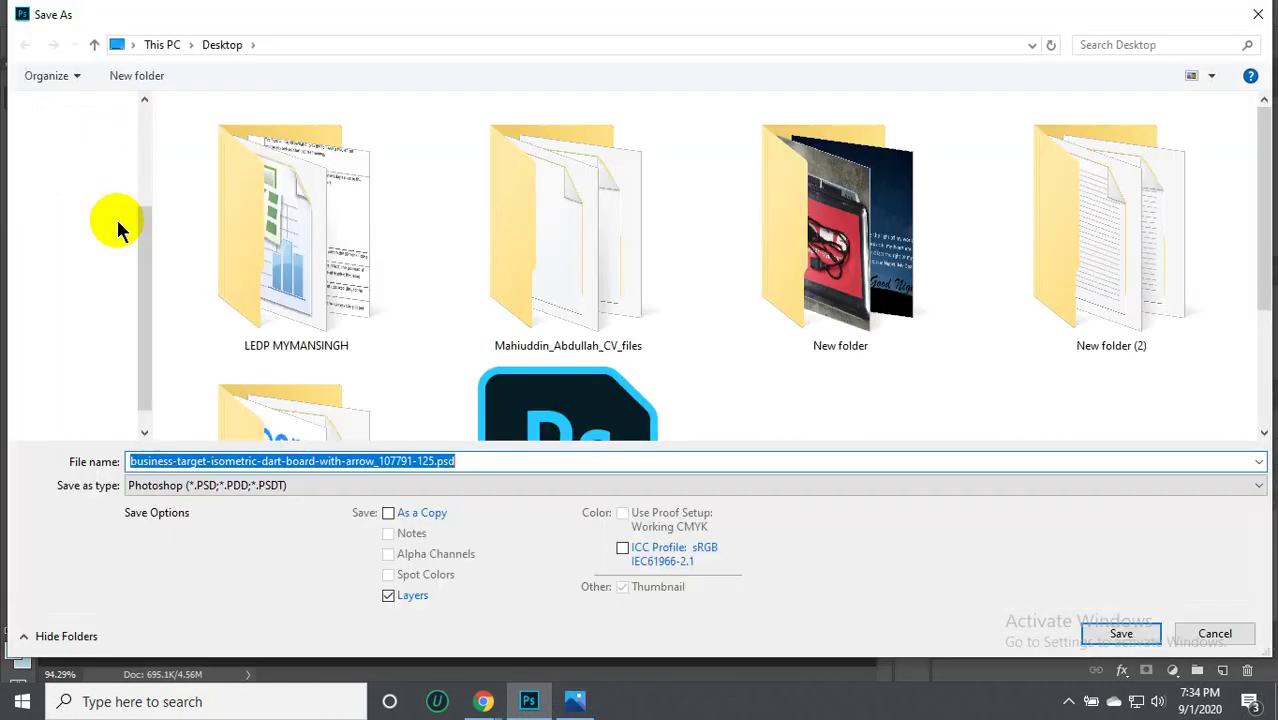
pyautogui.moveTo(143, 232); pyautogui.dragTo(155, 347)
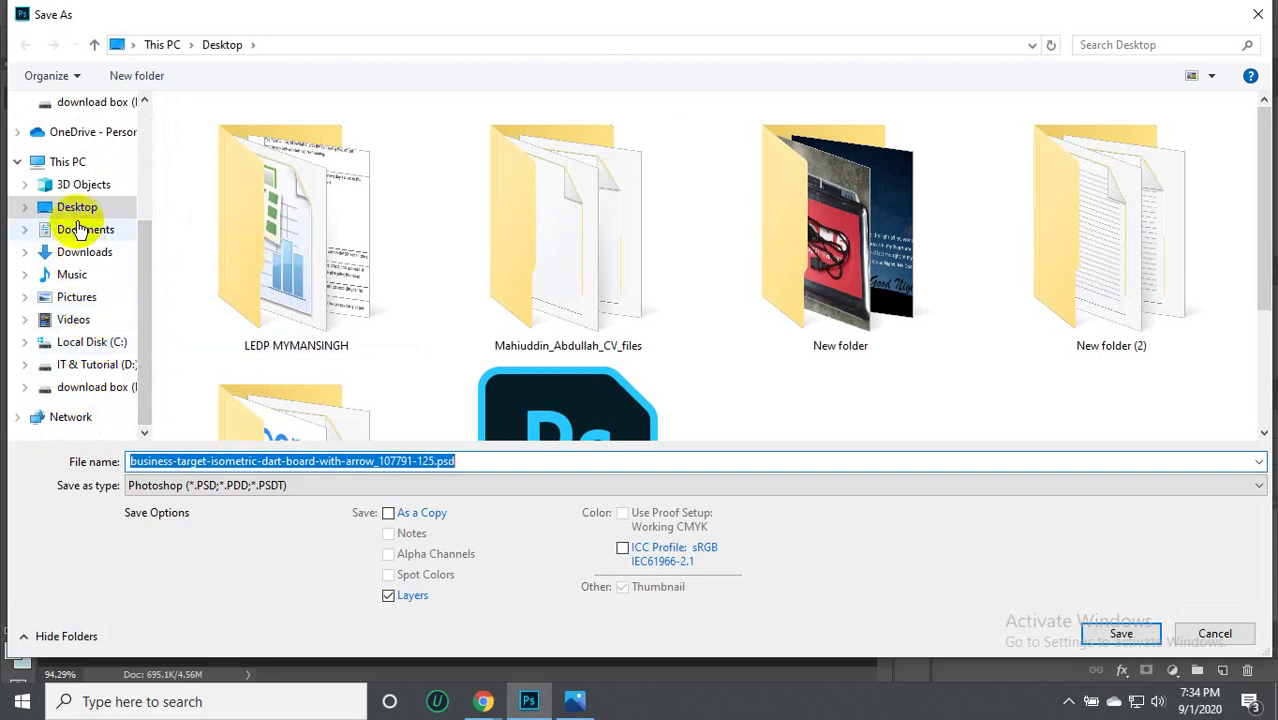
pyautogui.click(76, 207)
pyautogui.click(400, 461)
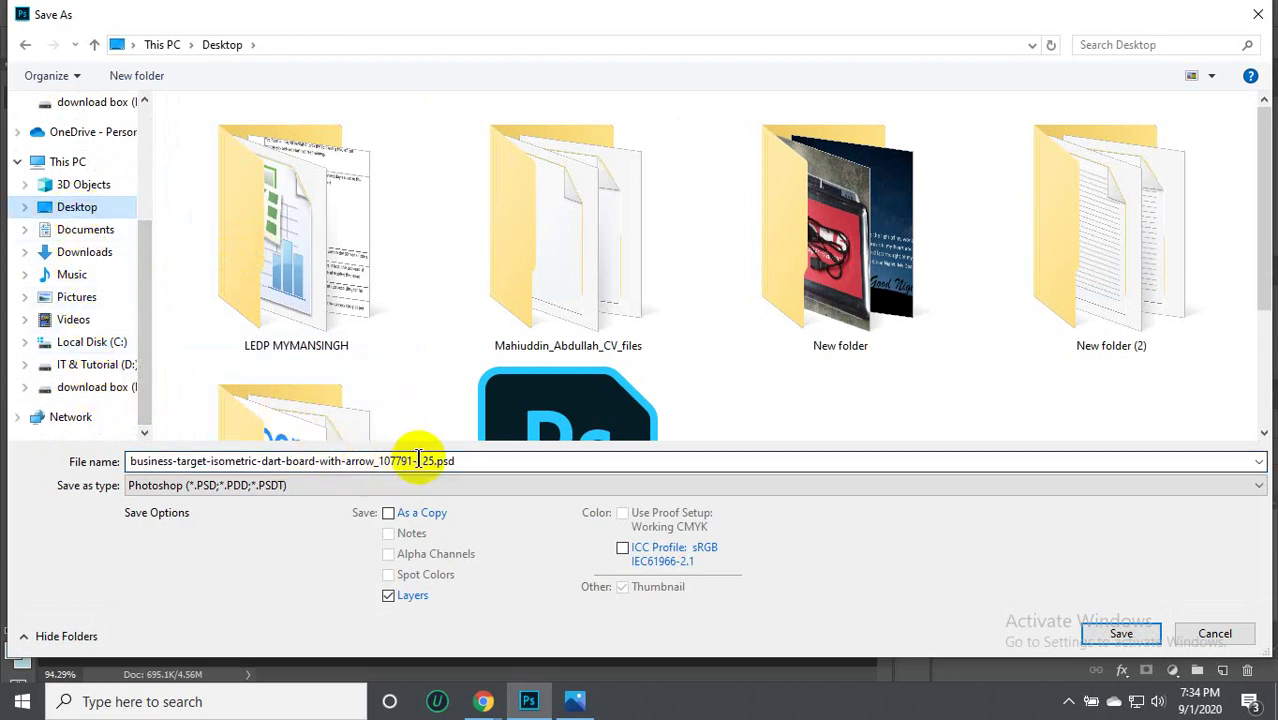
pyautogui.doubleClick(428, 461)
pyautogui.click(428, 461)
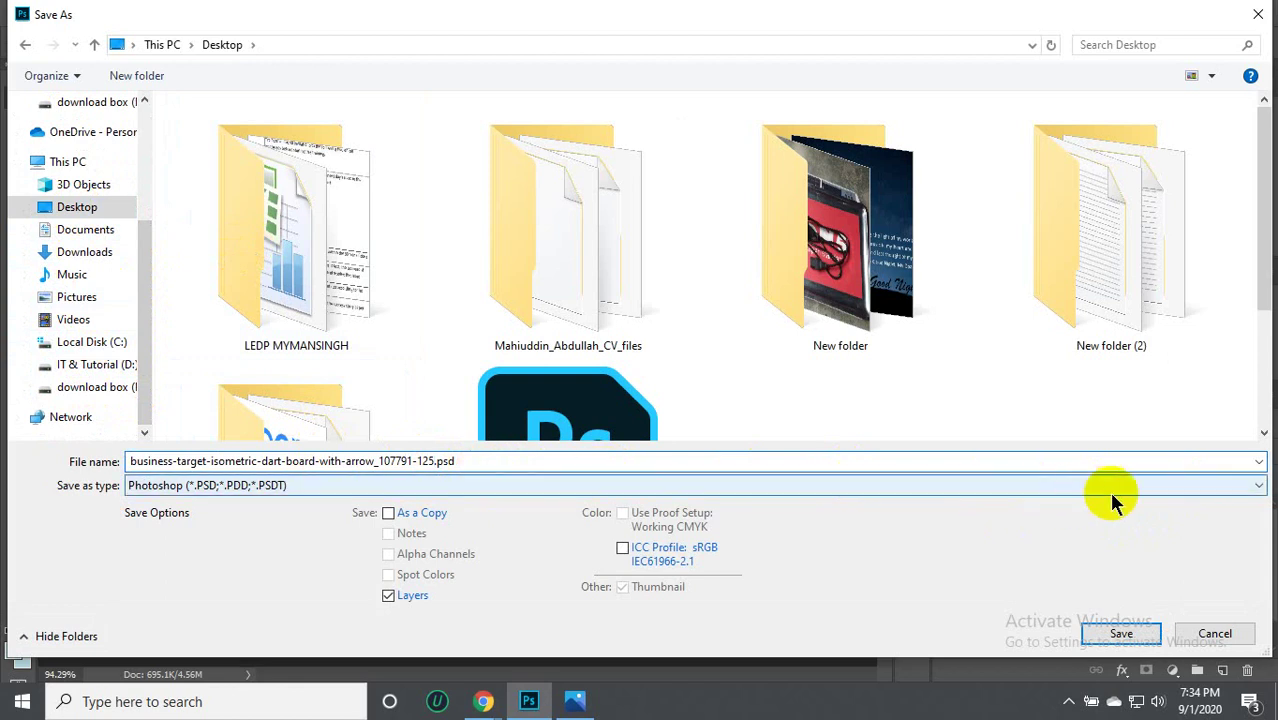
# Set the format to JPEG and save the file as gig image.jpg.
pyautogui.click(1112, 489)
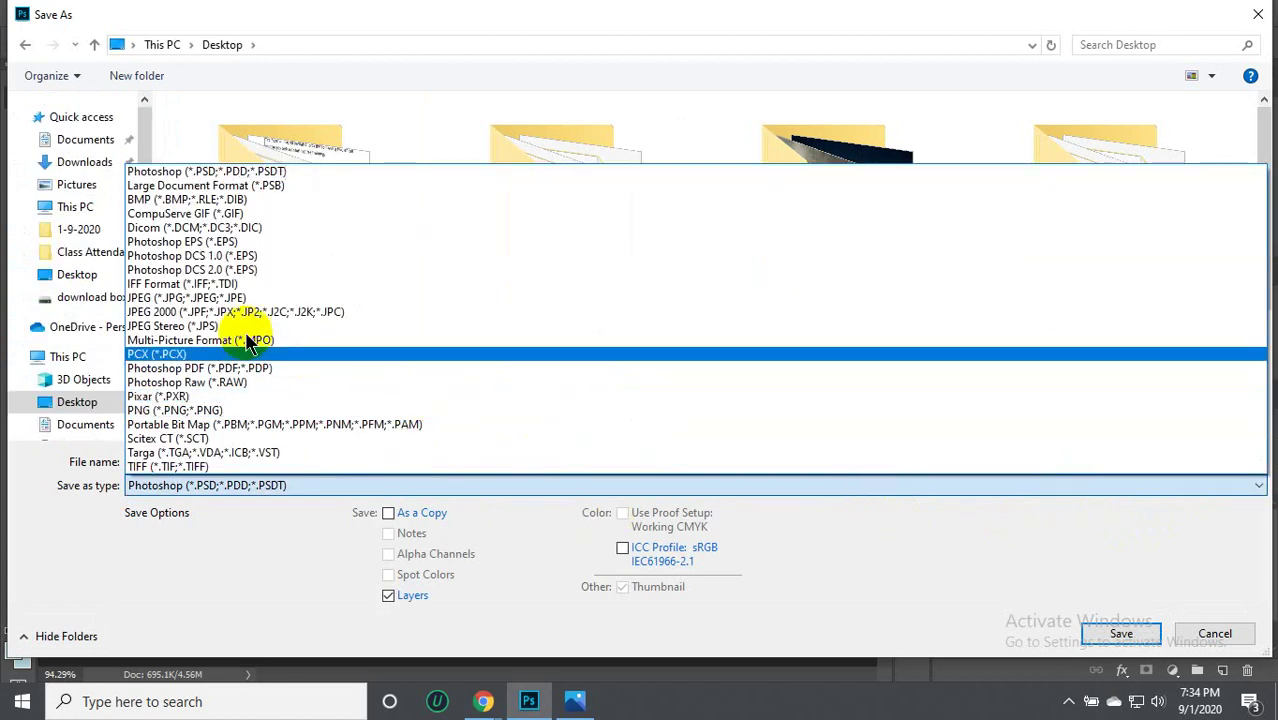
pyautogui.click(188, 298)
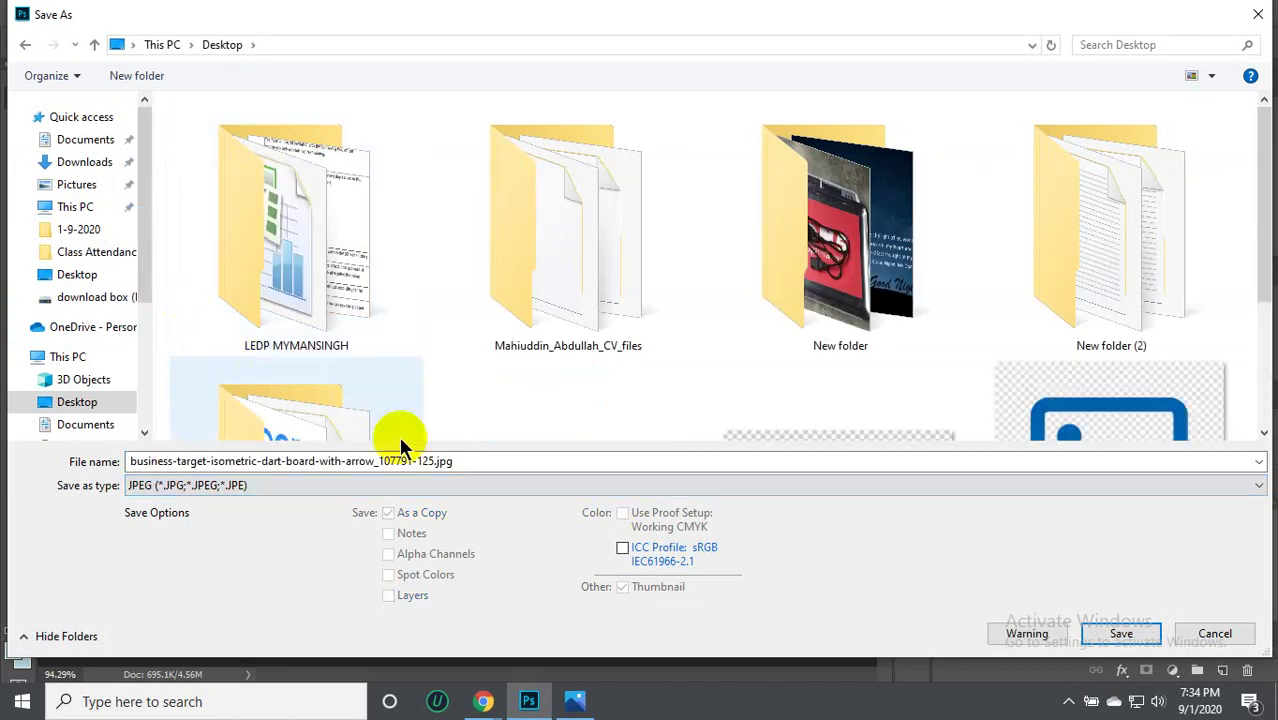
pyautogui.scroll(-1, 420, 316)
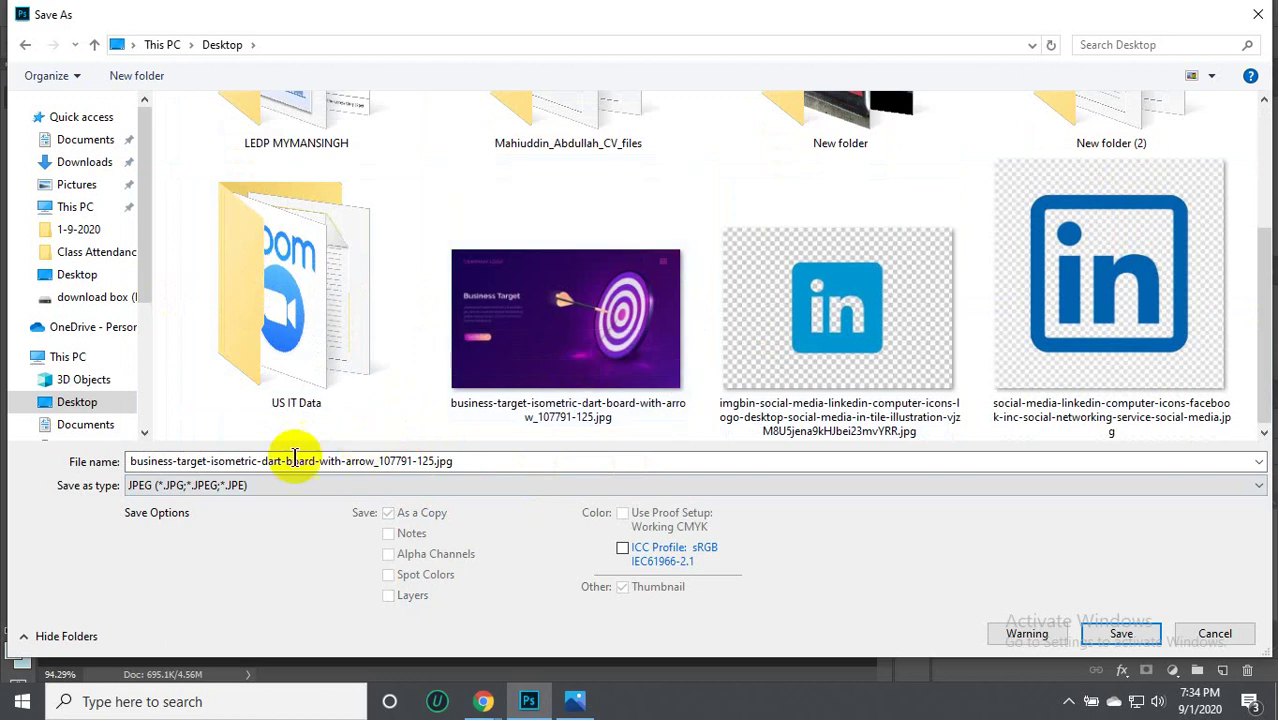
pyautogui.click(445, 461)
pyautogui.click(432, 458)
pyautogui.write('gig image')
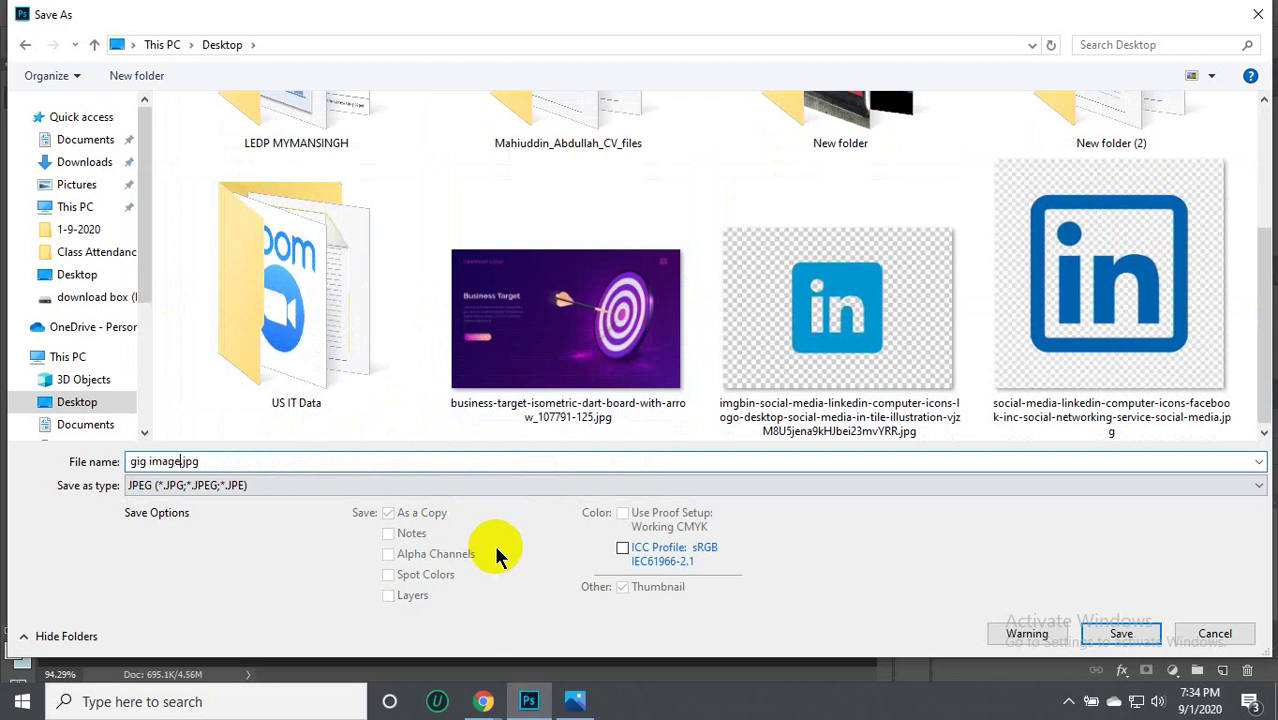
pyautogui.click(1140, 634)
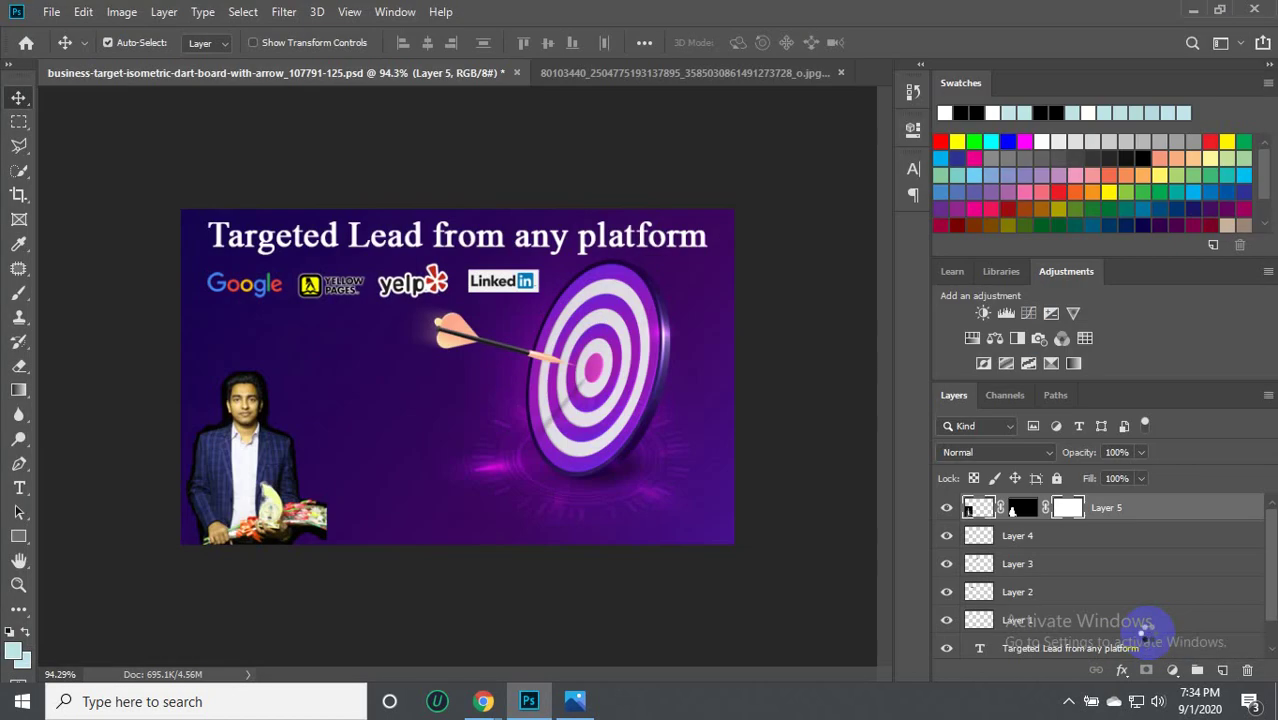
# Accept the JPEG options, reopen Save As, and decline overwriting the existing file.
pyautogui.click(745, 150)
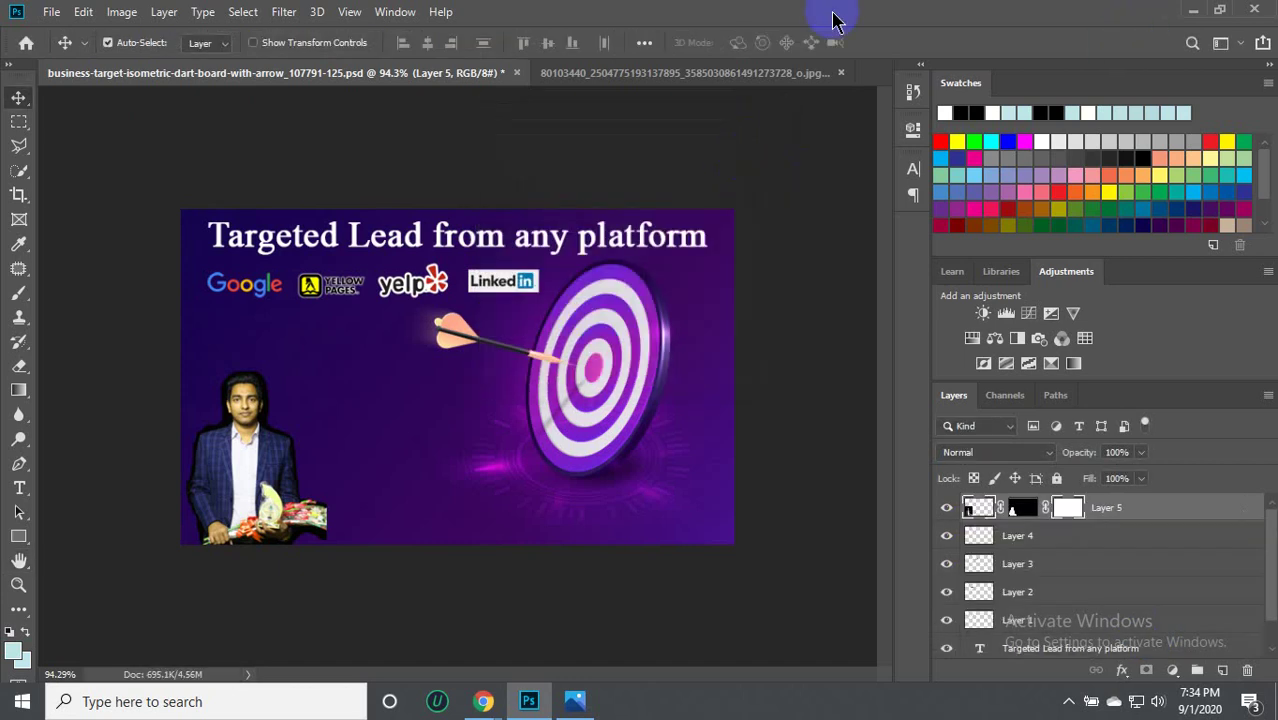
pyautogui.click(51, 11)
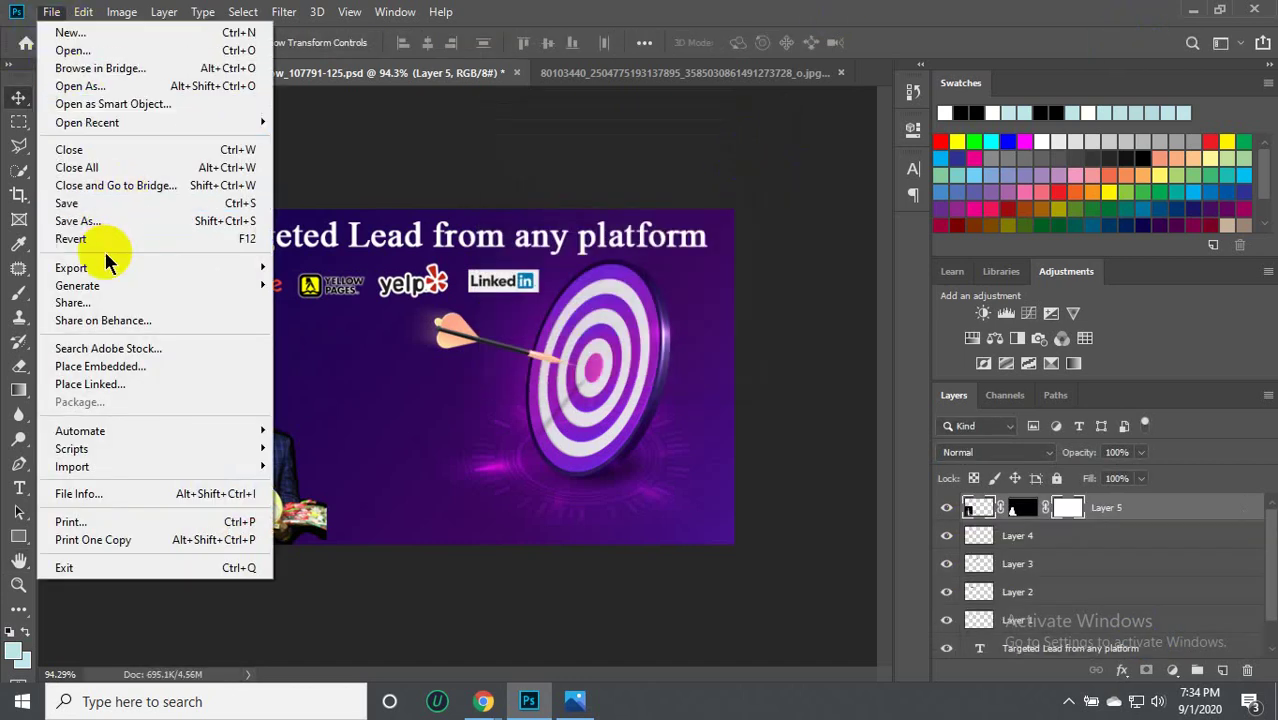
pyautogui.click(413, 157)
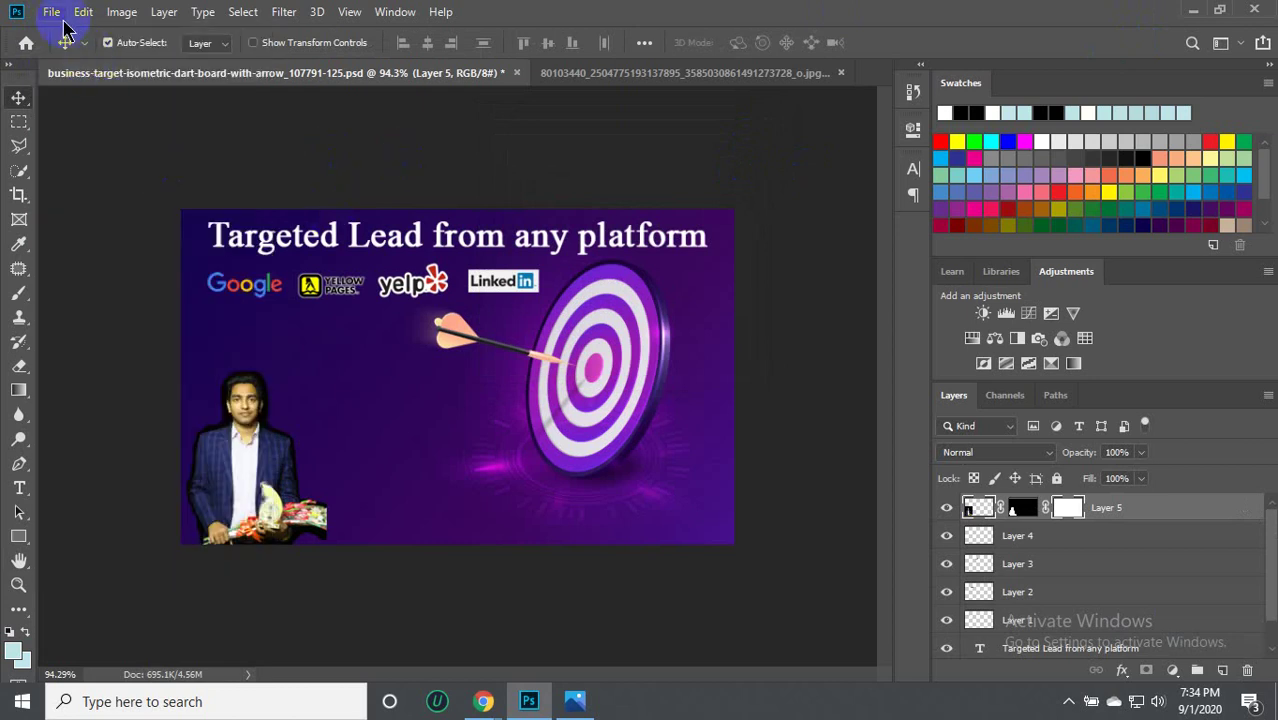
pyautogui.click(51, 12)
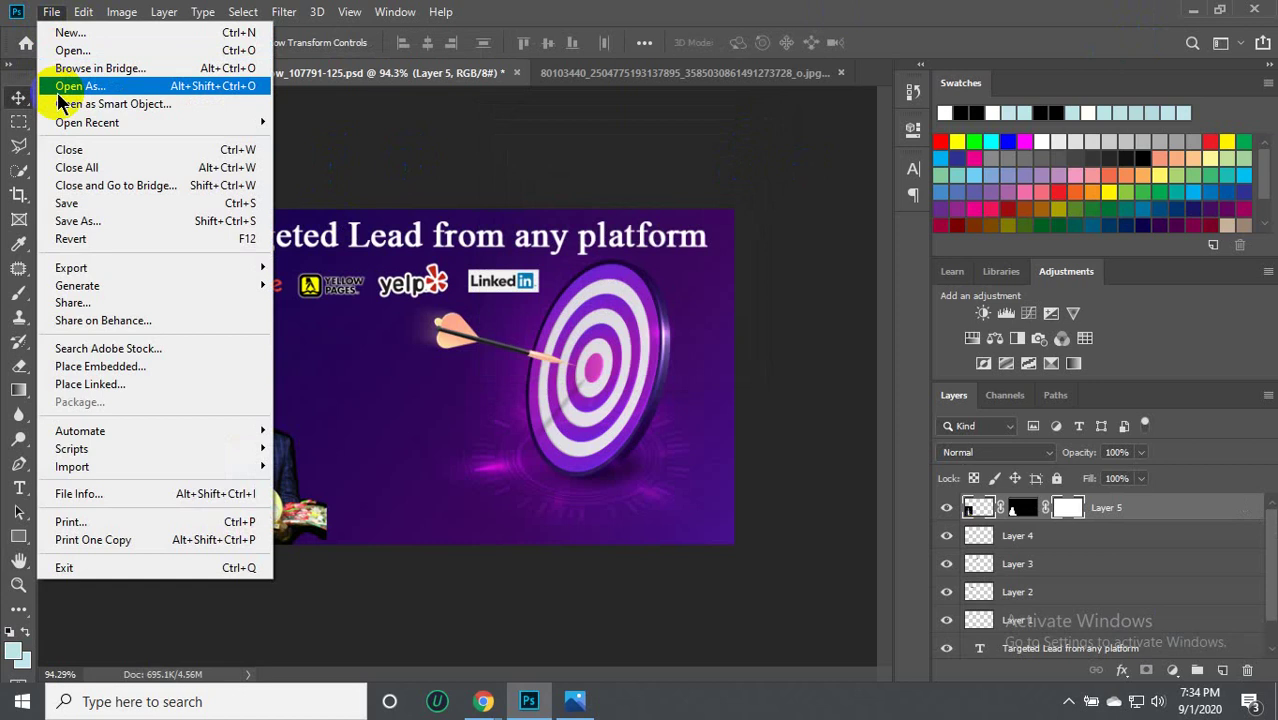
pyautogui.click(84, 222)
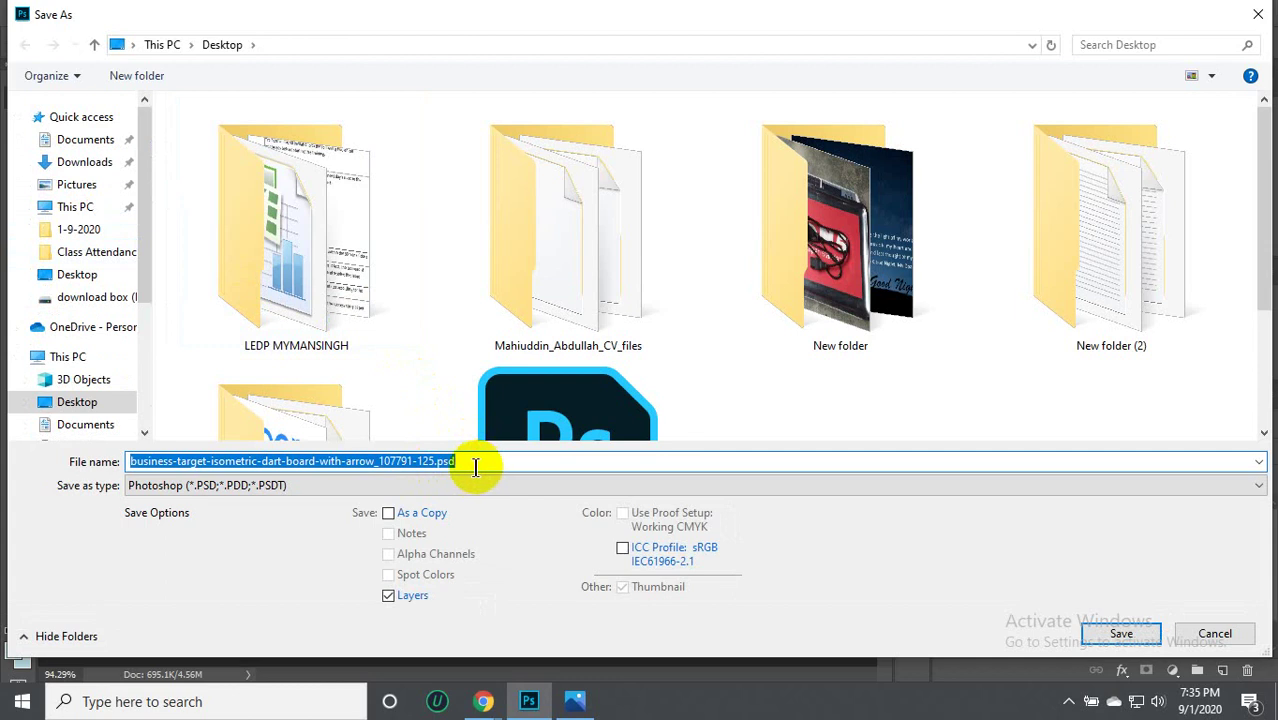
pyautogui.click(456, 462)
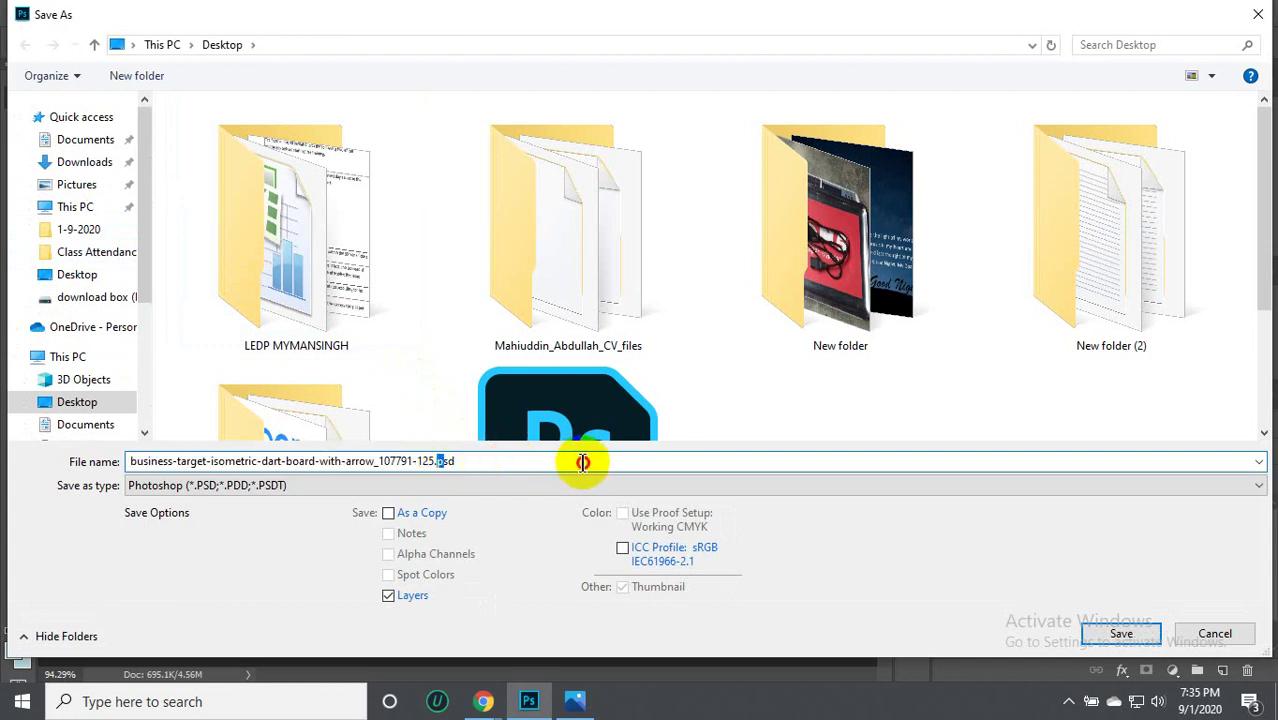
pyautogui.scroll(-2, 123, 257)
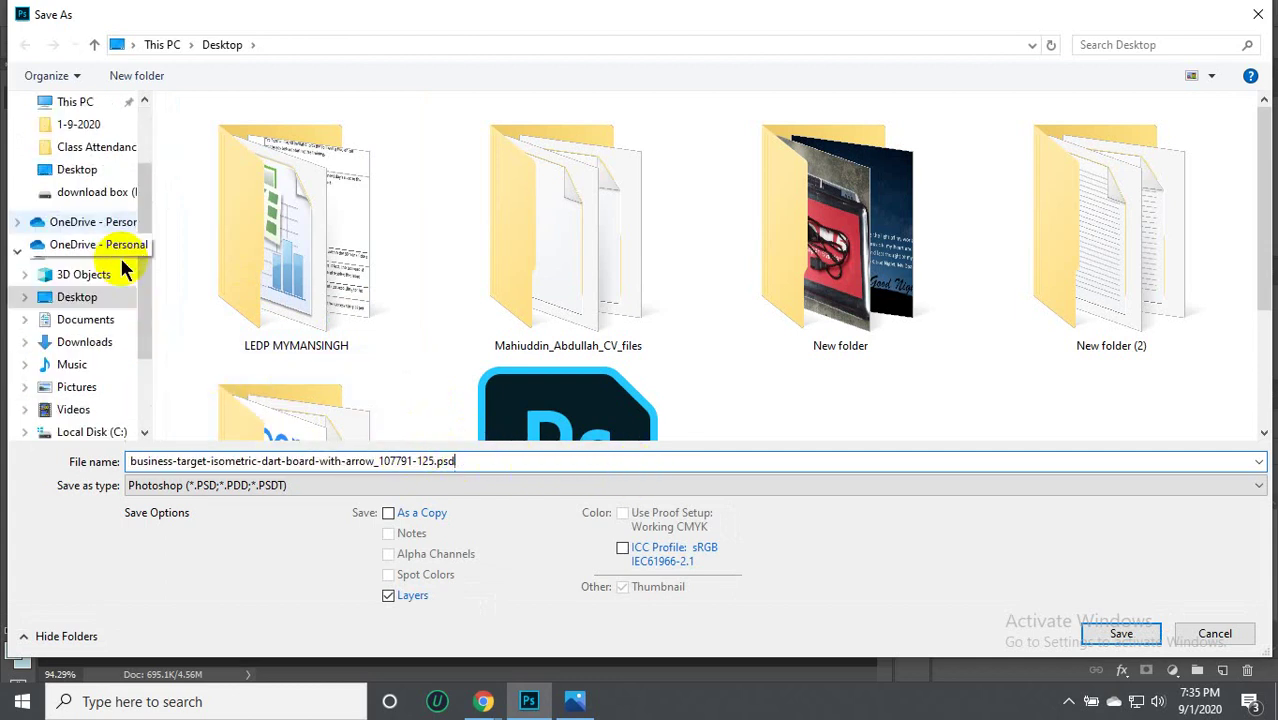
pyautogui.click(1104, 636)
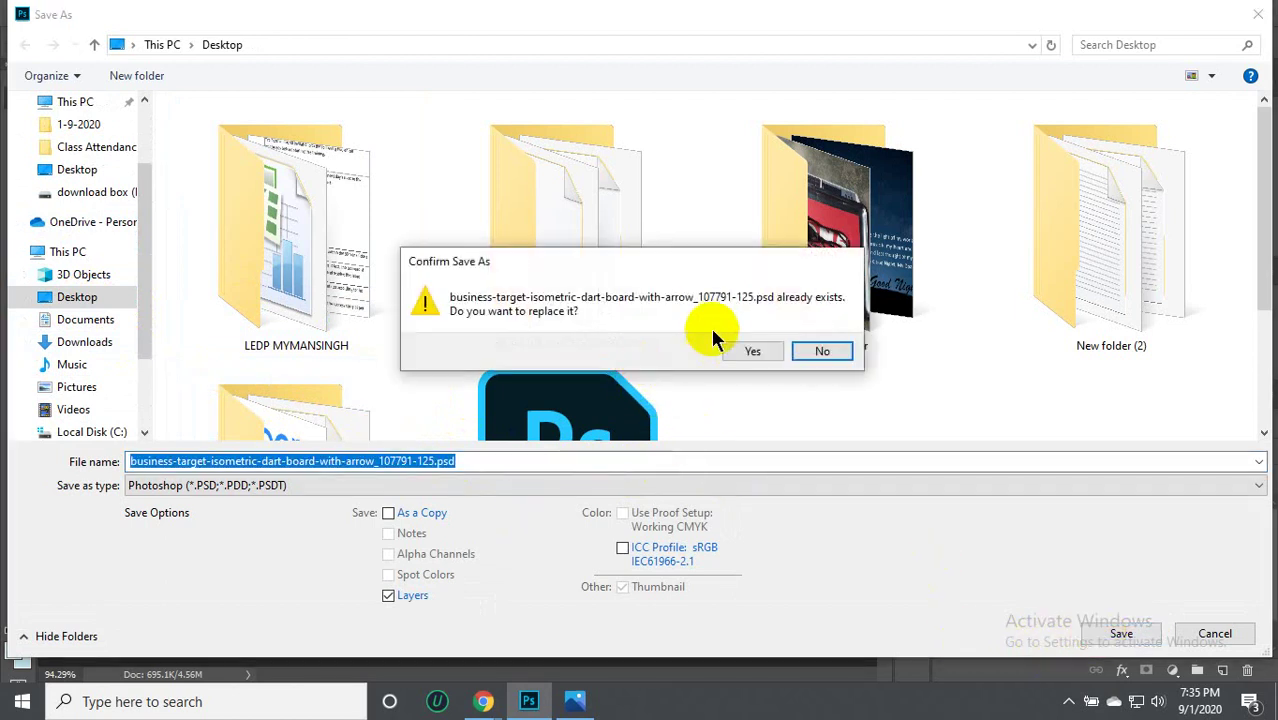
pyautogui.click(821, 352)
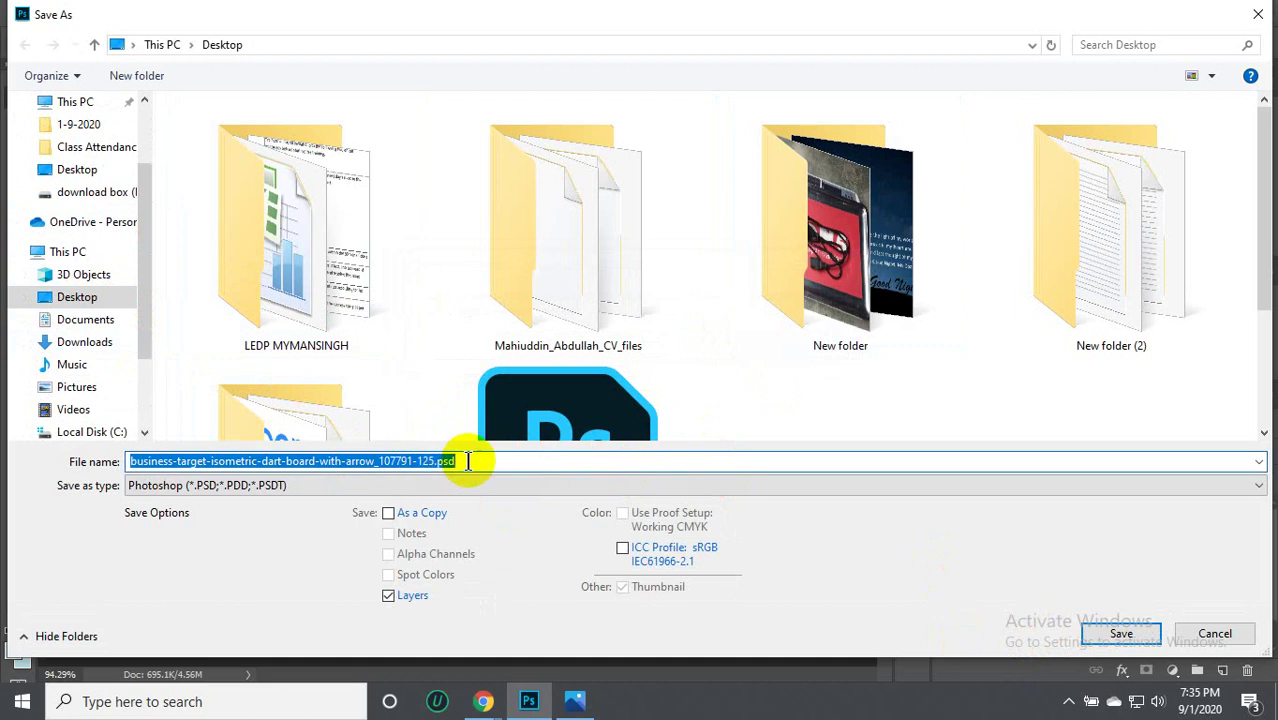
# Keep Photoshop (*.PSD) format and save the banner as 'gig image psd file'.
pyautogui.click(319, 491)
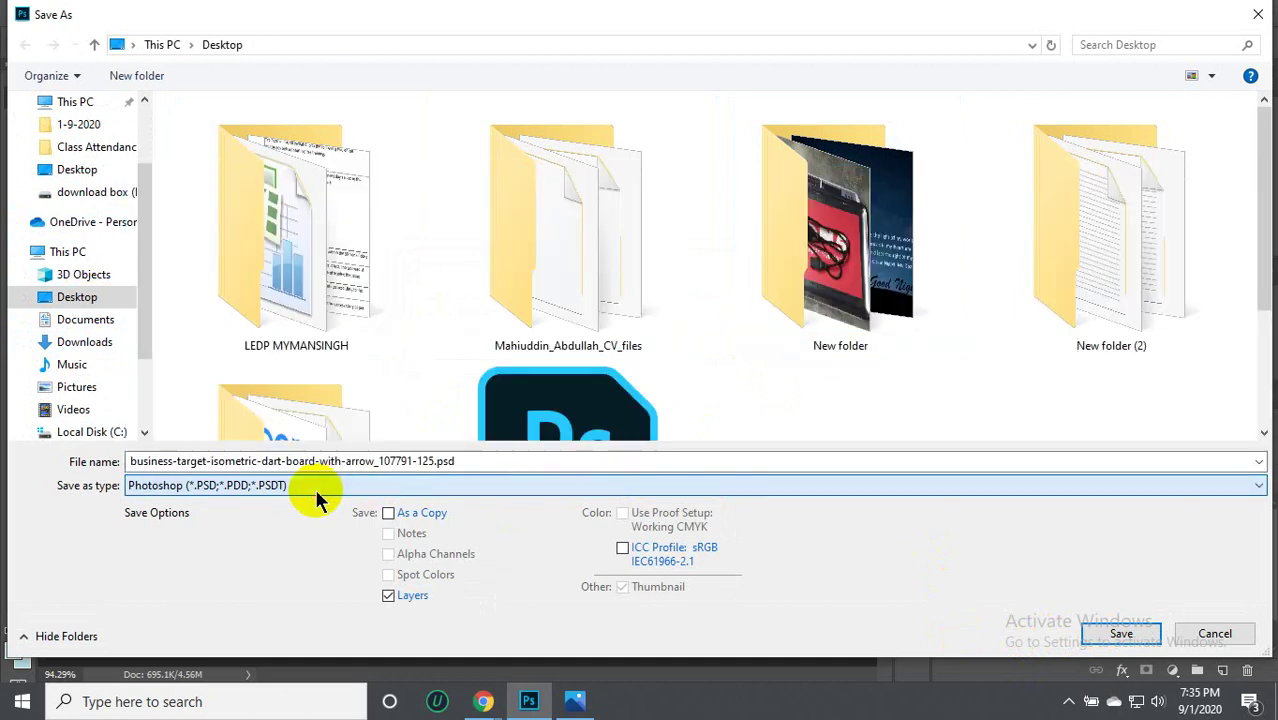
pyautogui.click(315, 492)
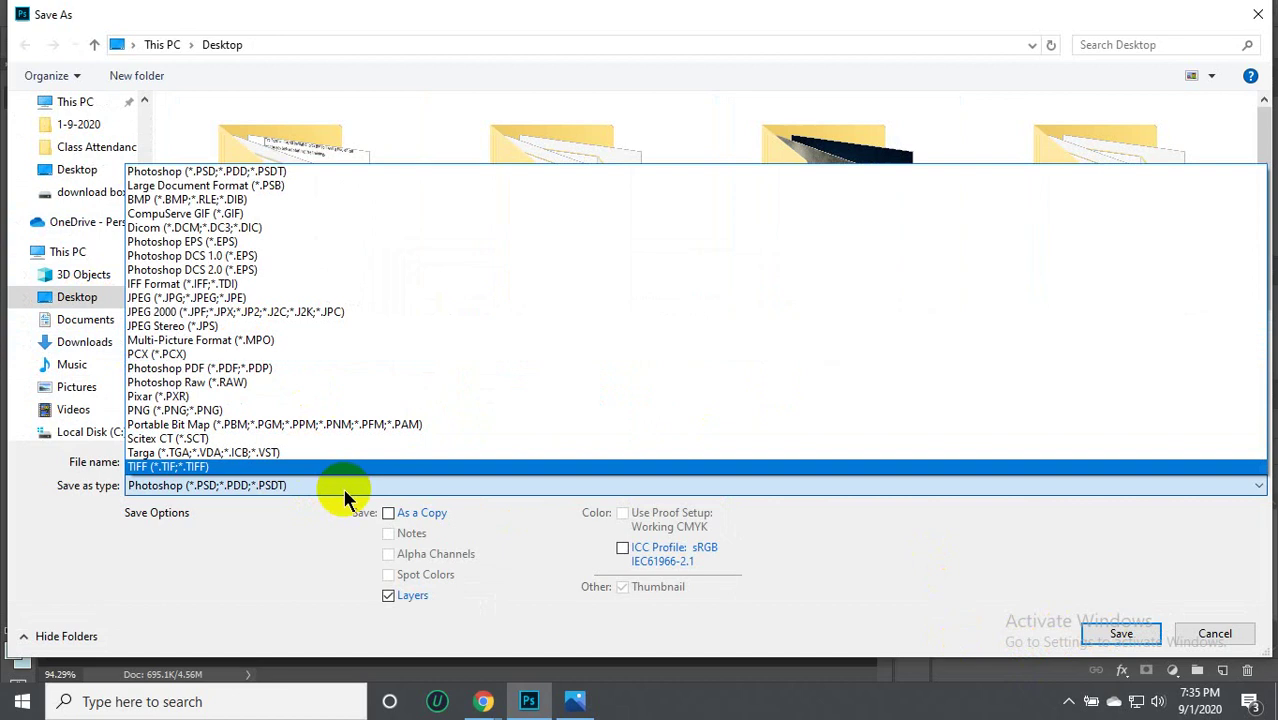
pyautogui.click(343, 488)
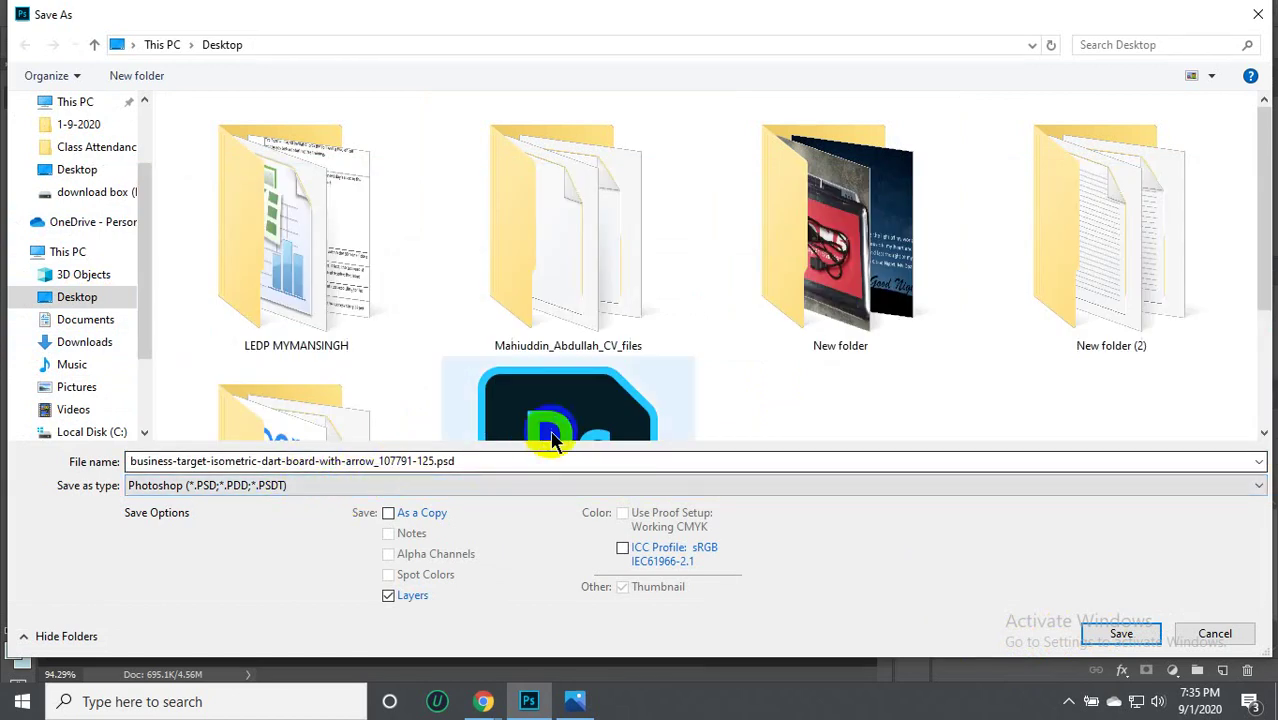
pyautogui.scroll(-2, 560, 310)
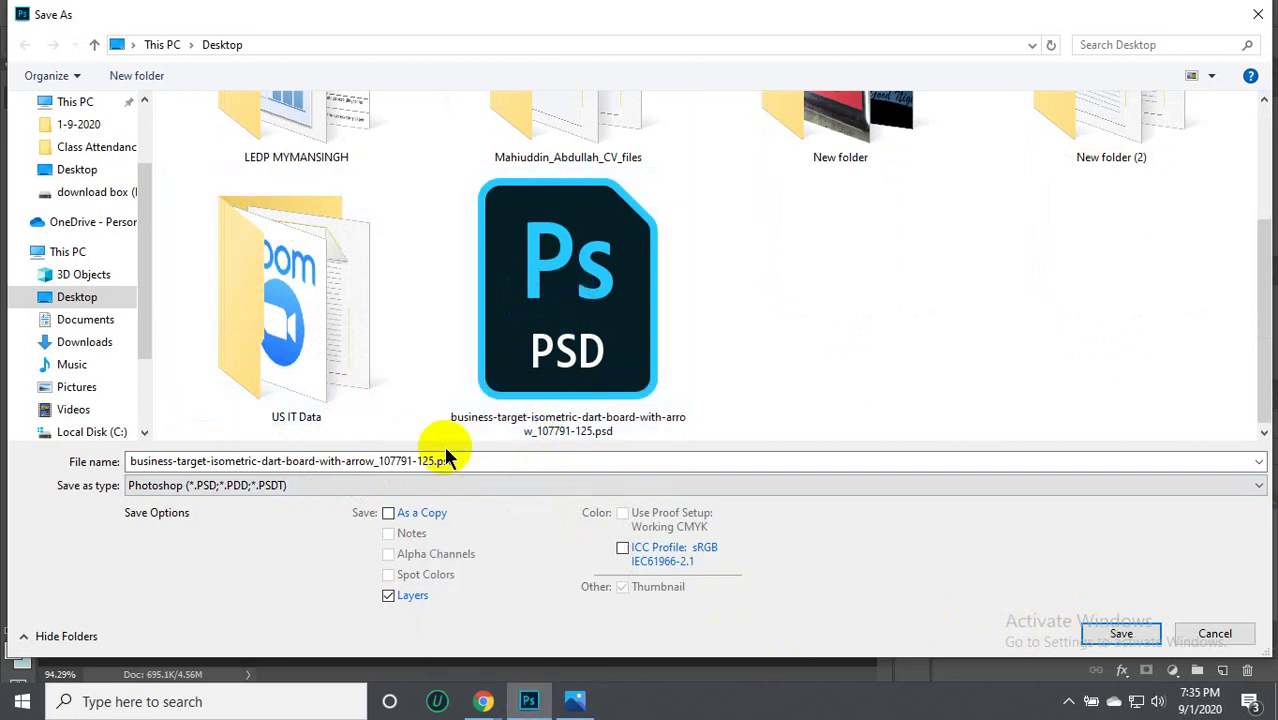
pyautogui.doubleClick(478, 455)
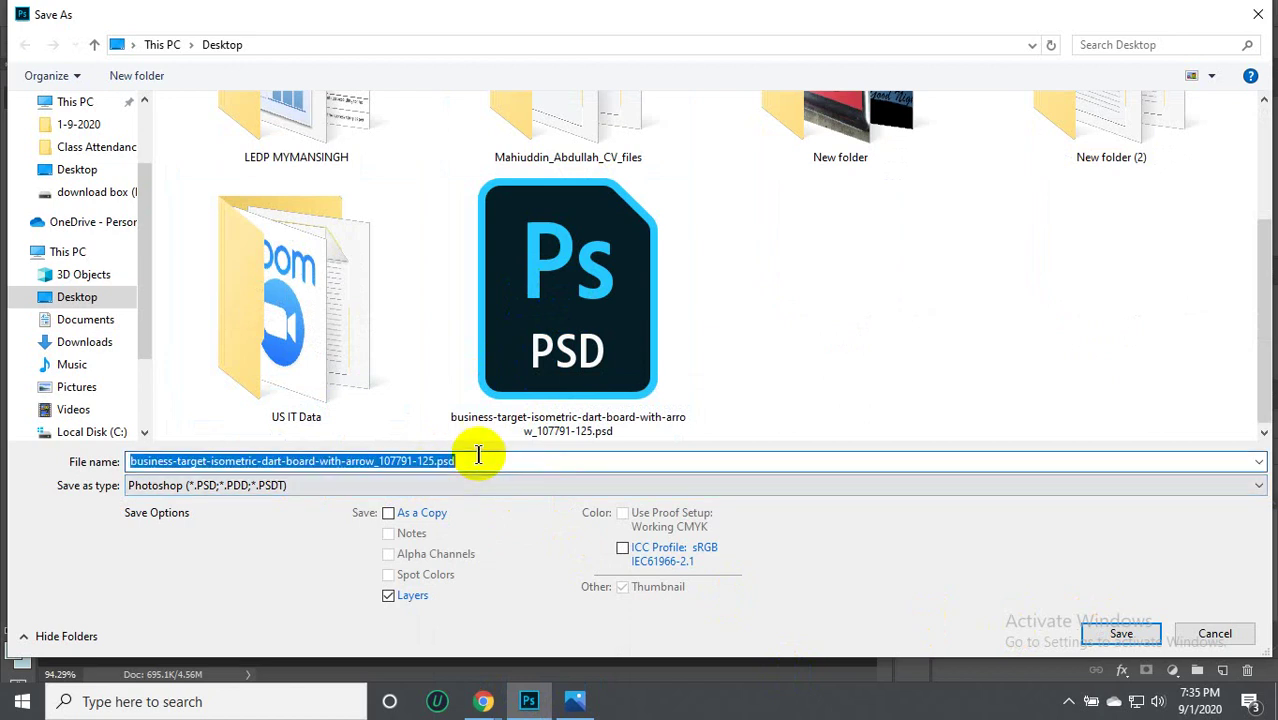
pyautogui.write('gig i')
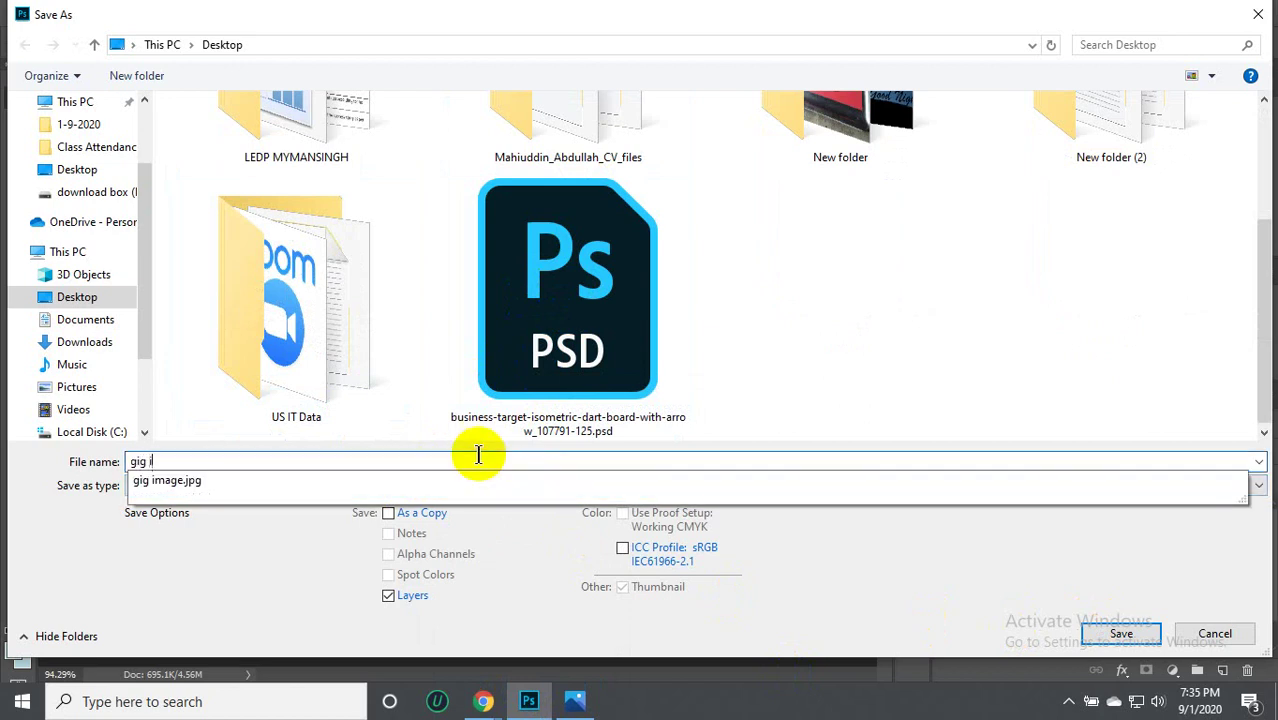
pyautogui.write('mage psd file')
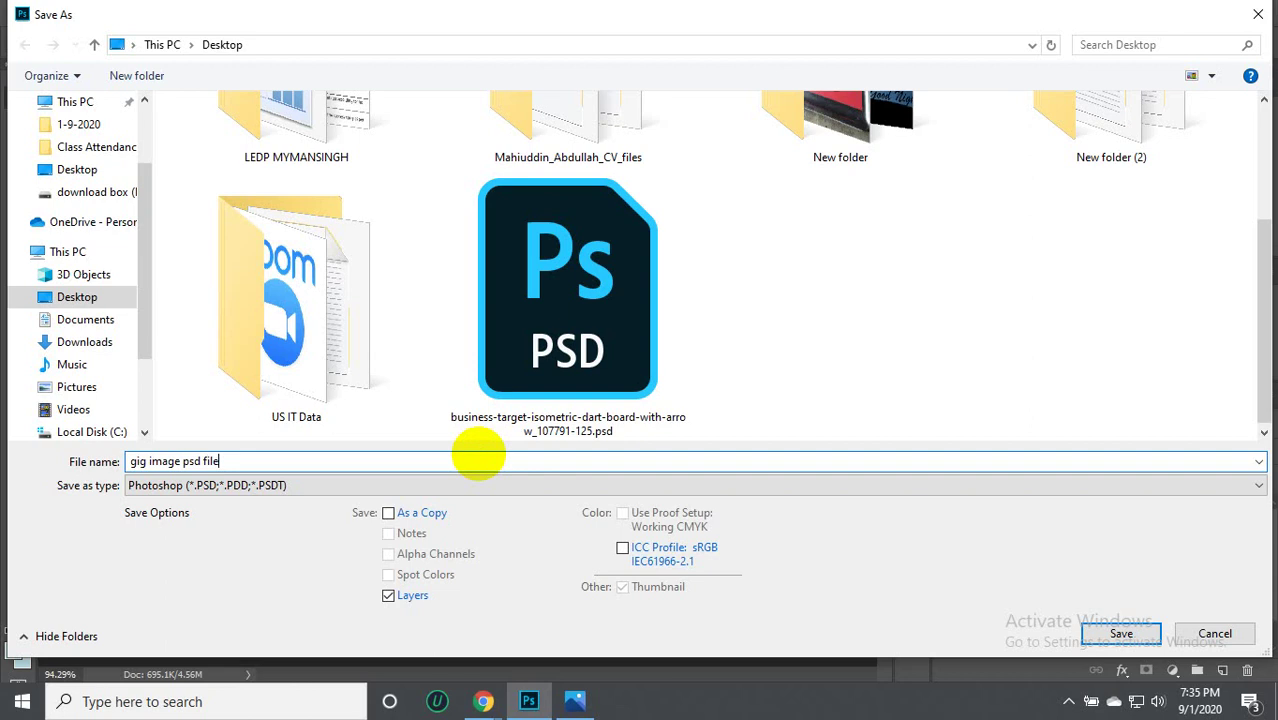
pyautogui.click(1148, 635)
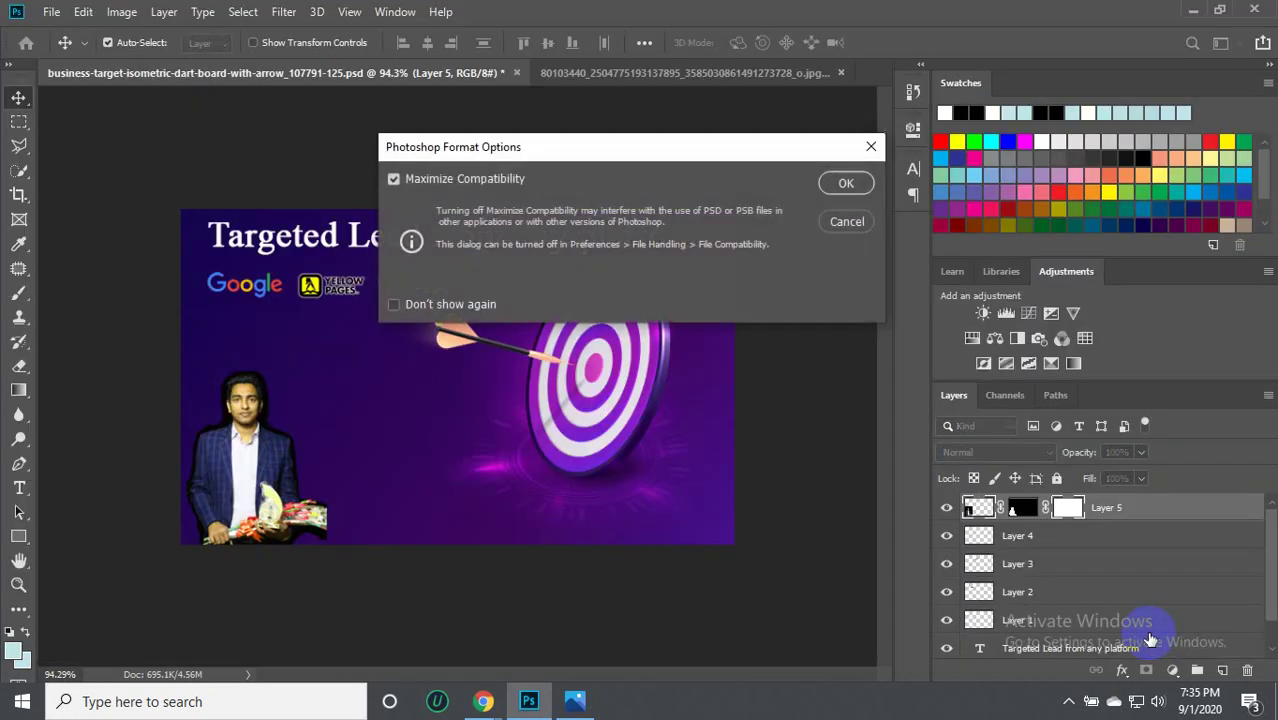
# Confirm the PSD format options, quit Photoshop without saving other documents, and close Photos.
pyautogui.click(846, 184)
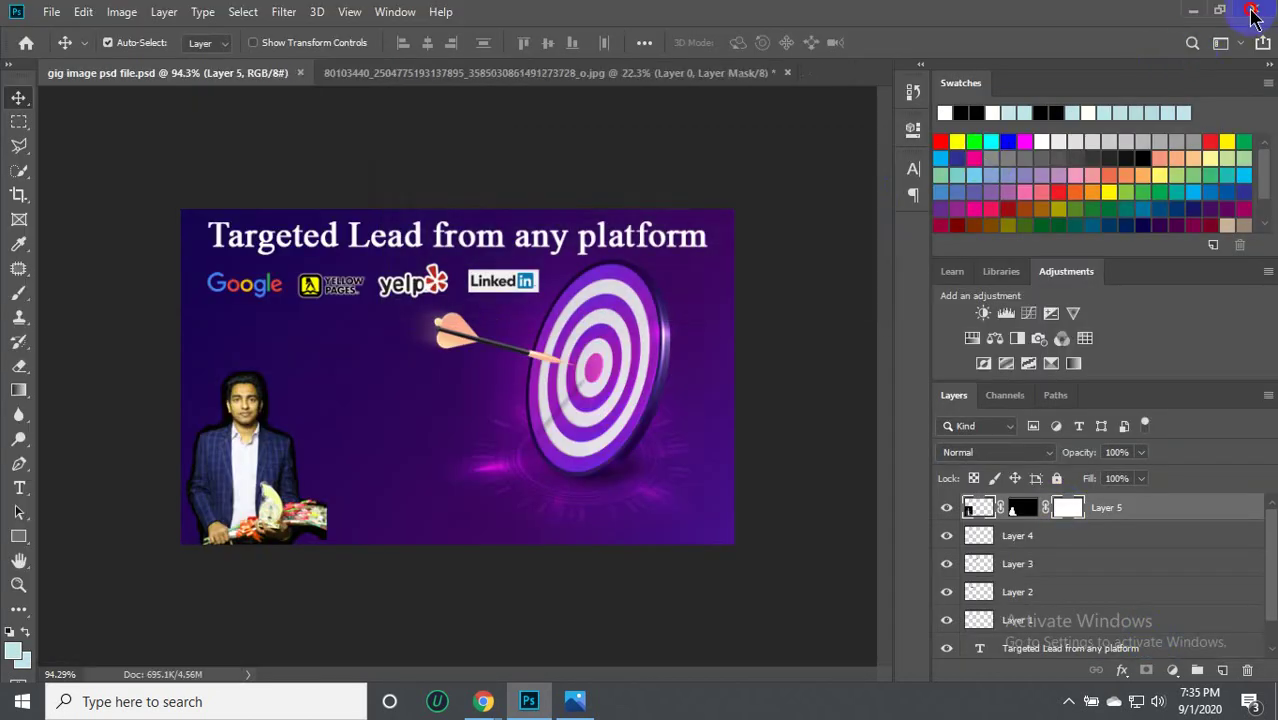
pyautogui.click(1252, 14)
pyautogui.click(653, 286)
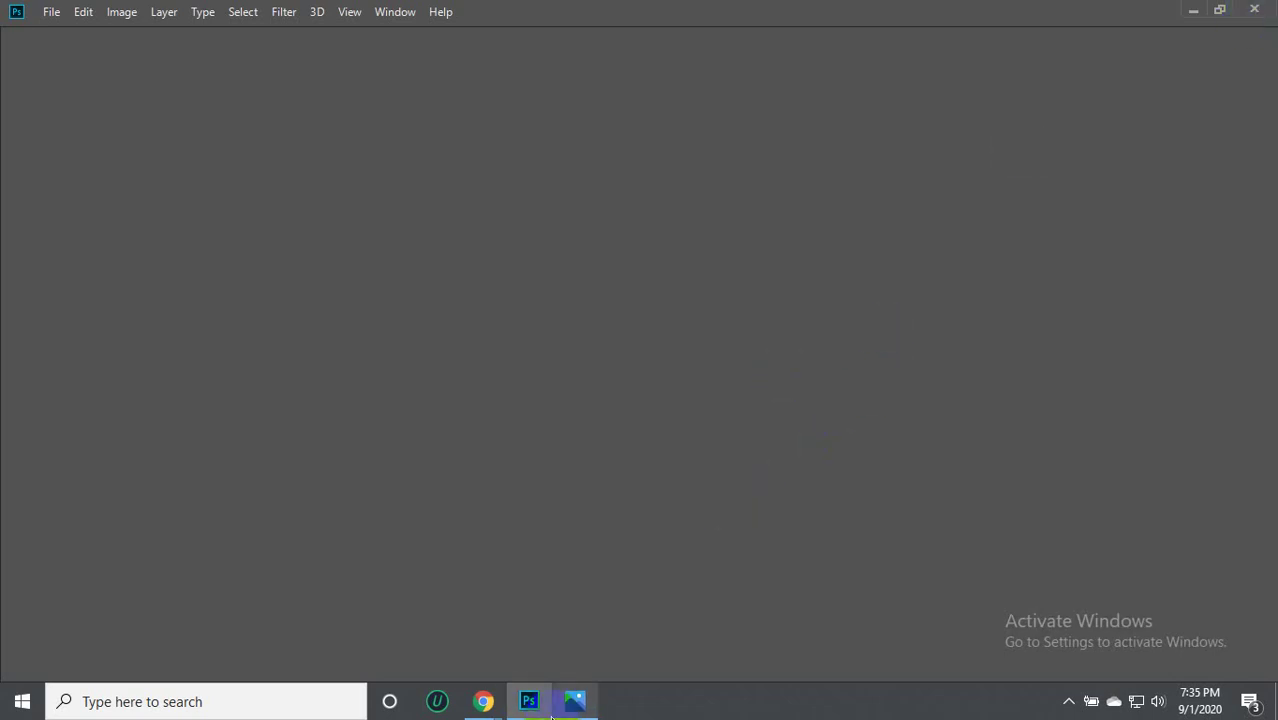
pyautogui.click(1255, 12)
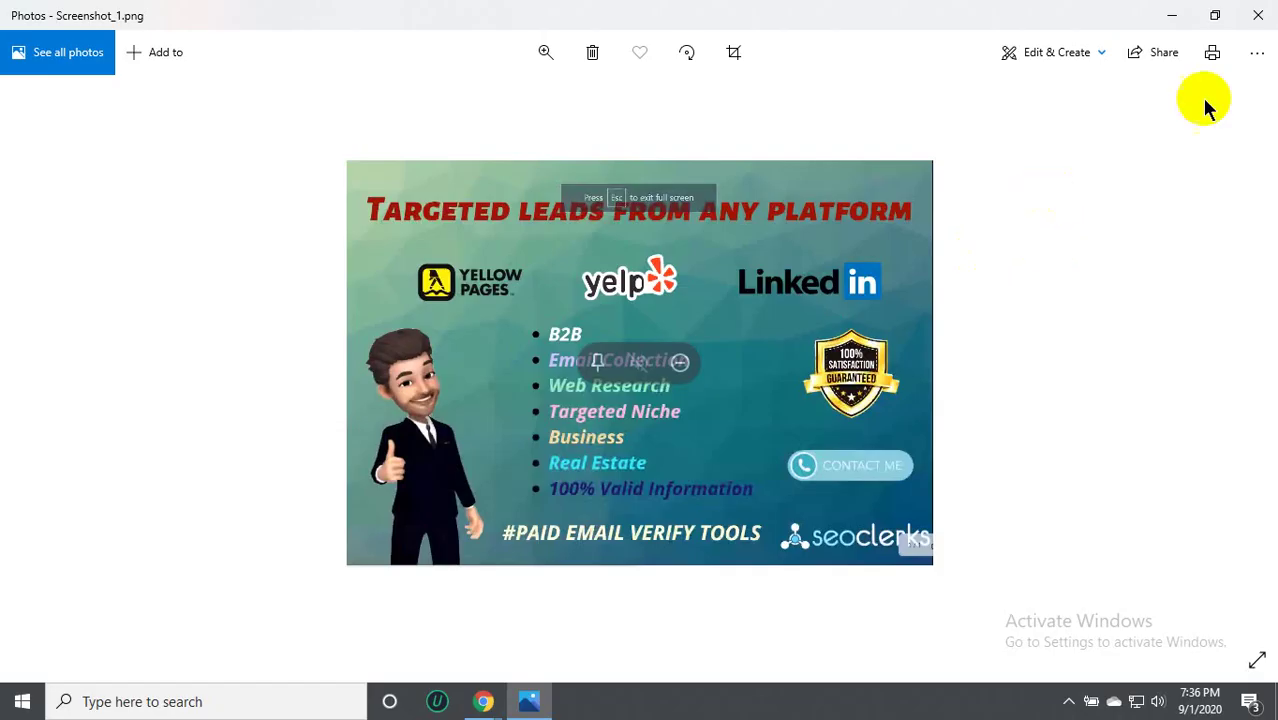
pyautogui.click(1254, 18)
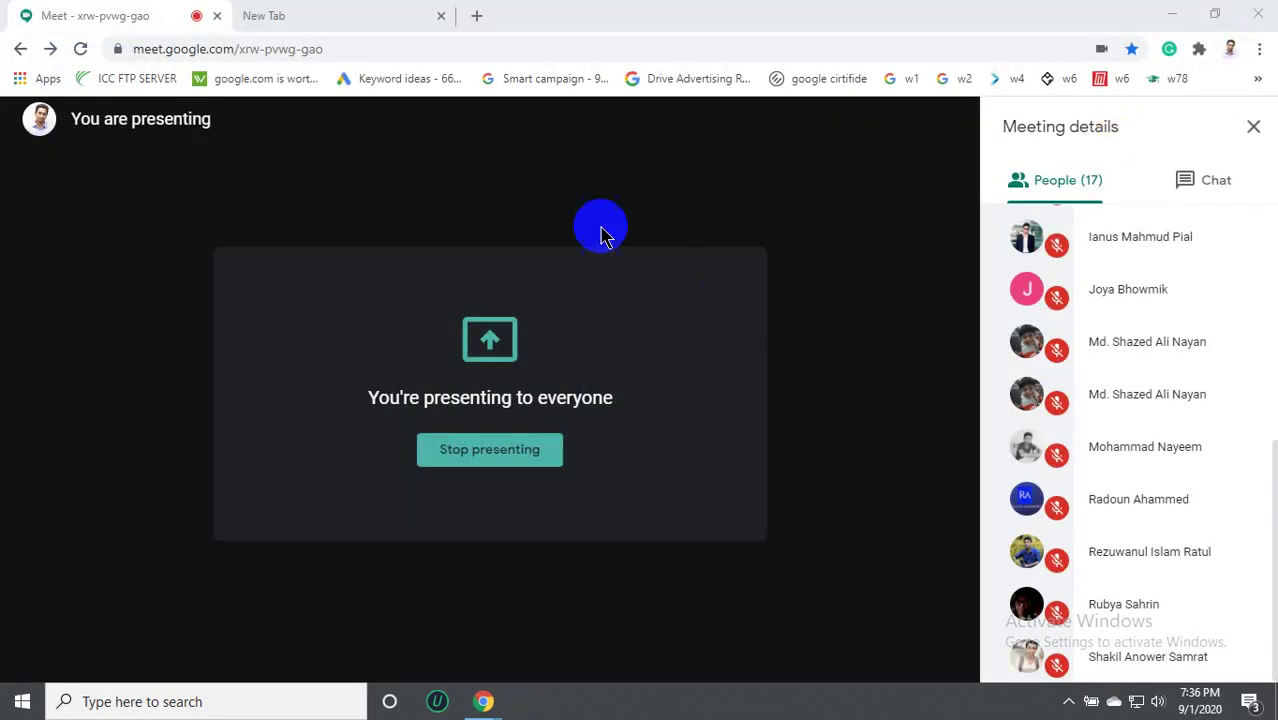
# Minimize Chrome, refresh the desktop, and open gig image.jpg in Photos.
pyautogui.click(1170, 14)
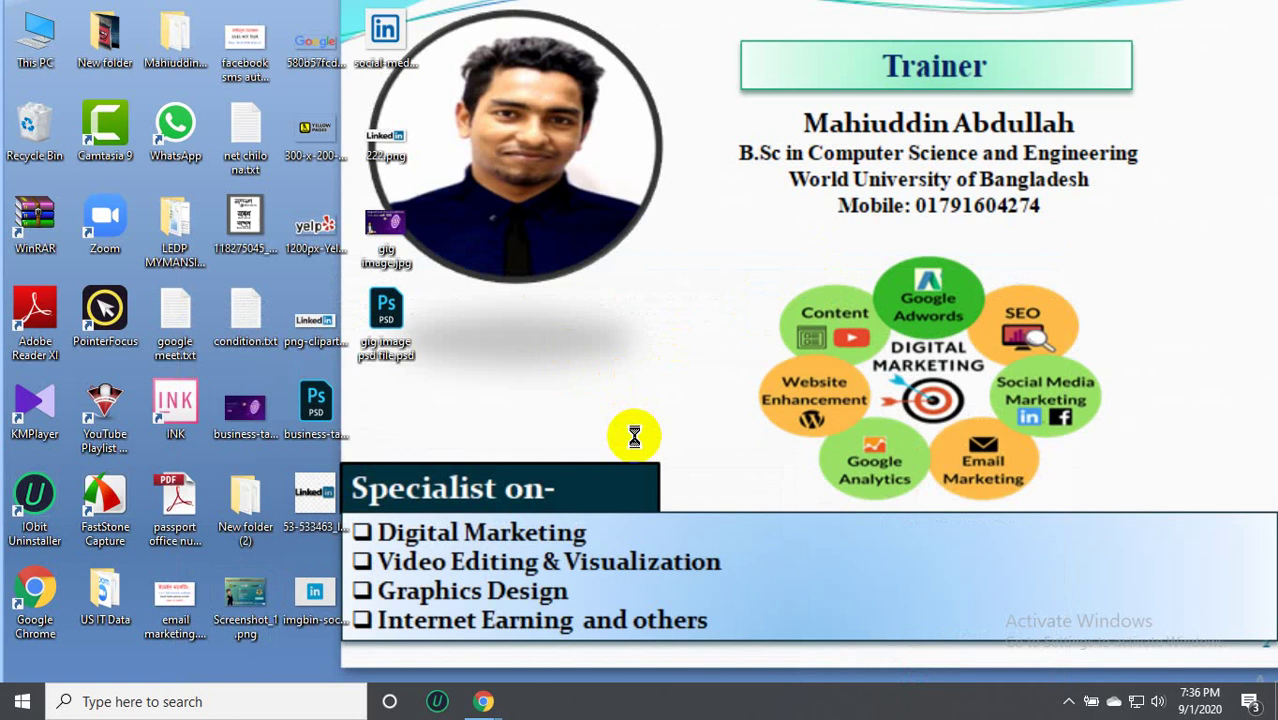
pyautogui.rightClick(605, 393)
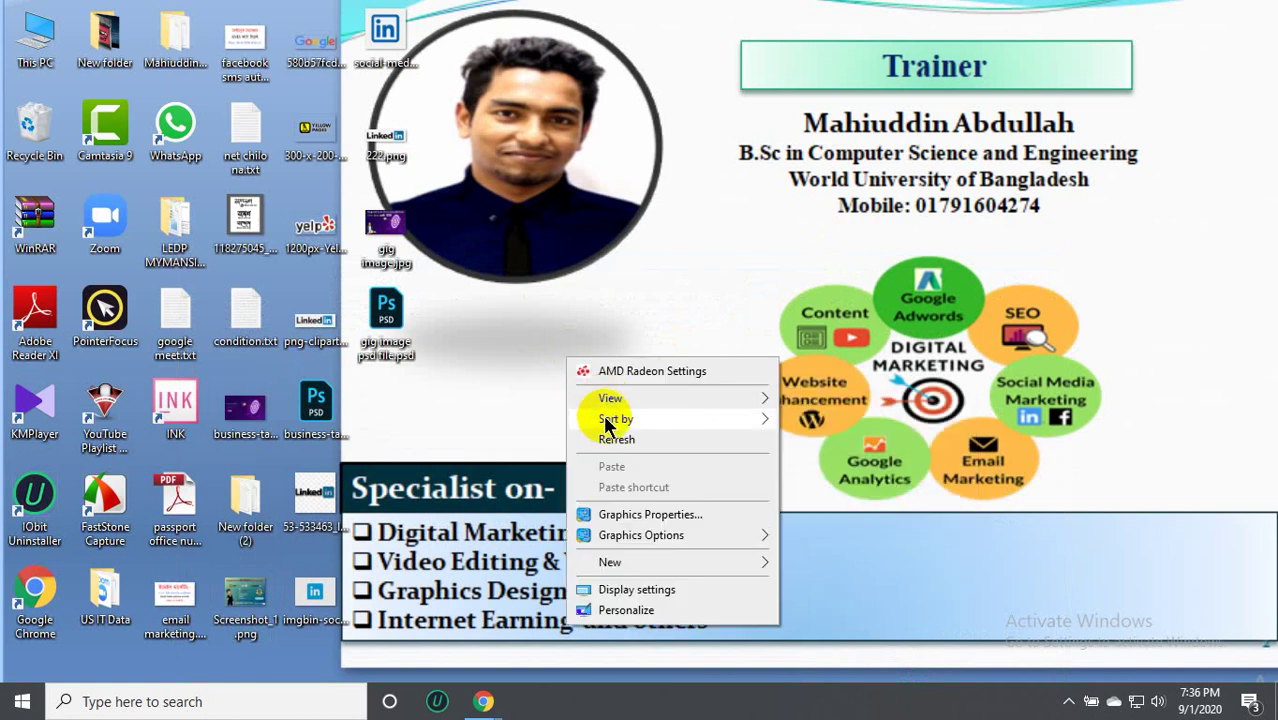
pyautogui.click(617, 440)
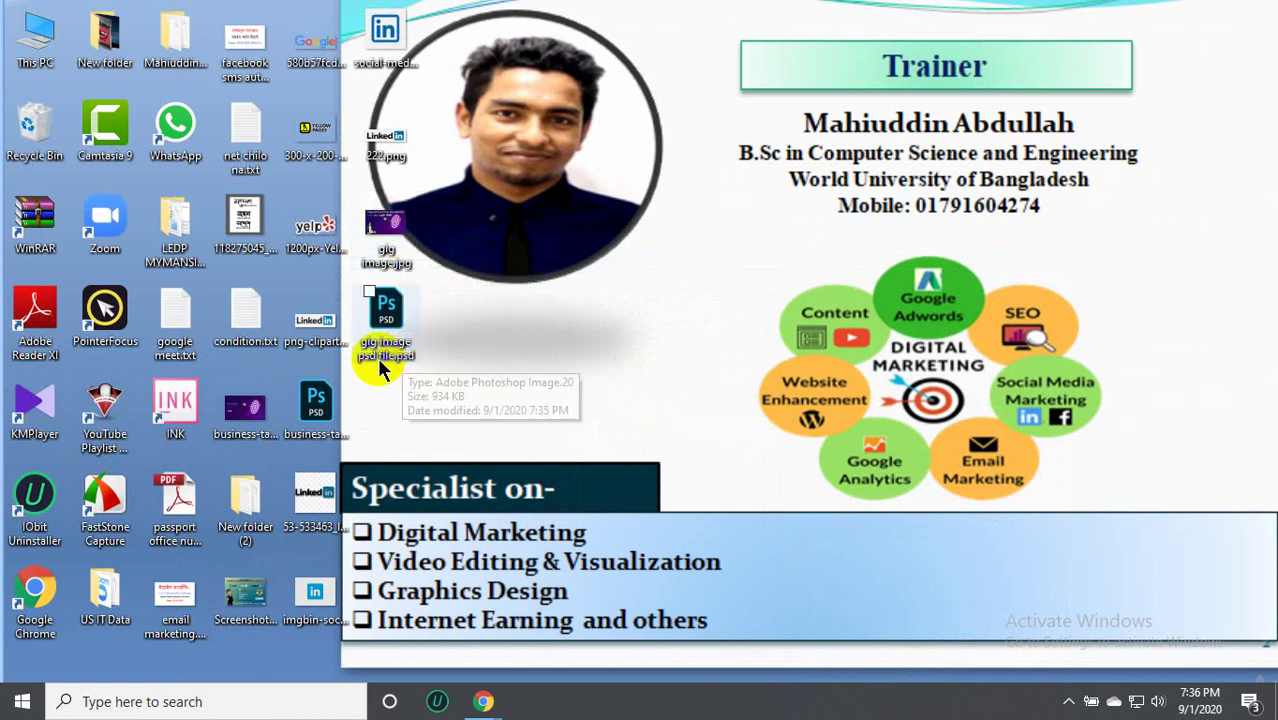
pyautogui.moveTo(386, 322)
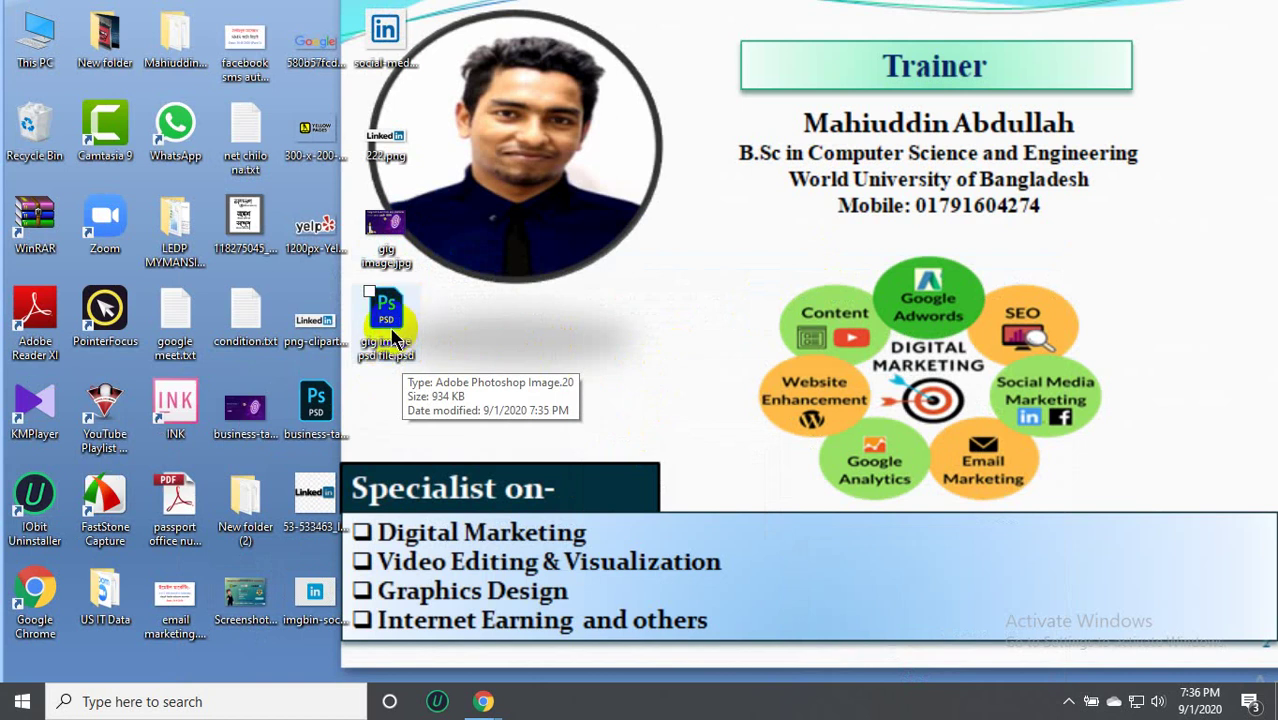
pyautogui.click(389, 222)
pyautogui.doubleClick(389, 222)
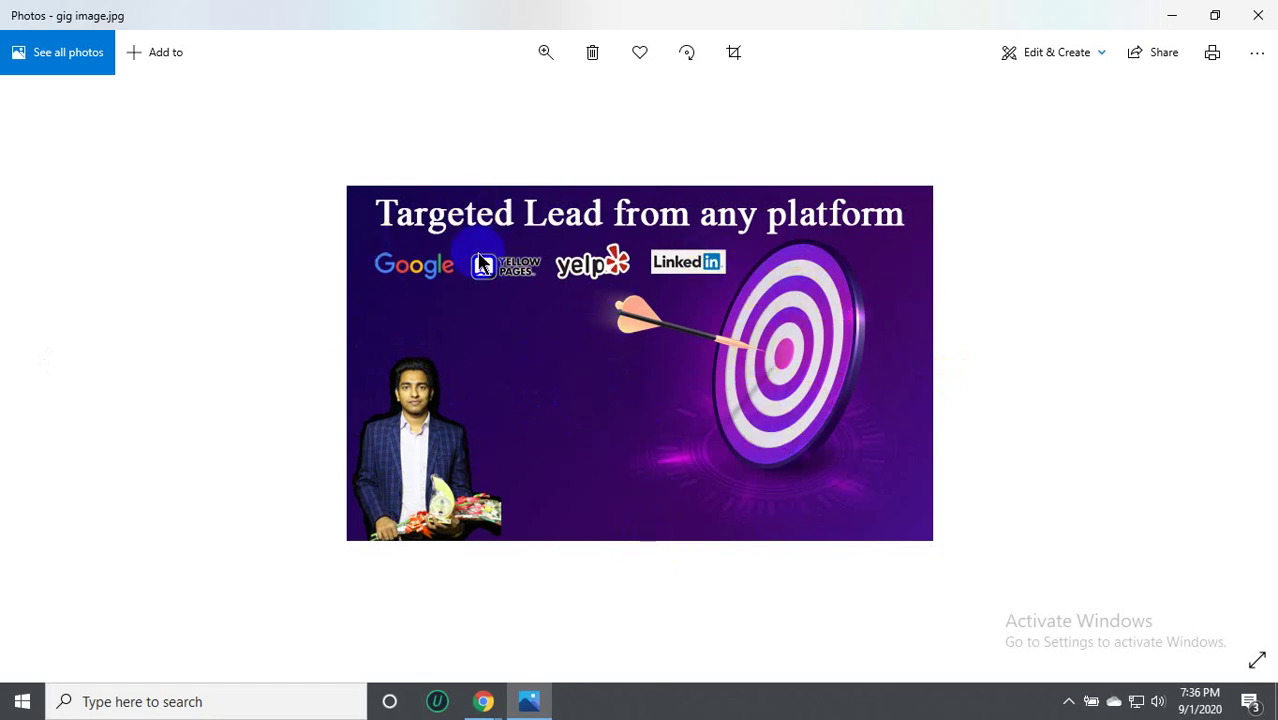
pyautogui.click(1271, 7)
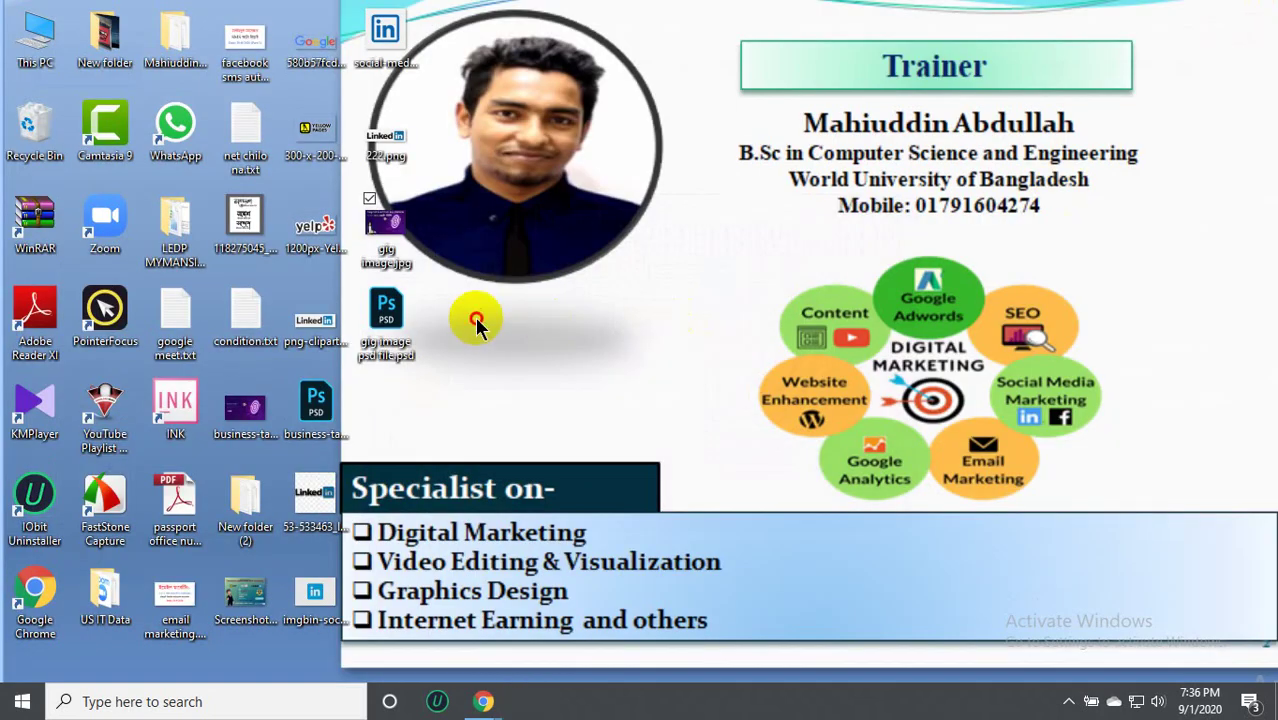
# Reopen gig image psd file.psd and move the man's cut-out slightly within the banner.
pyautogui.doubleClick(405, 334)
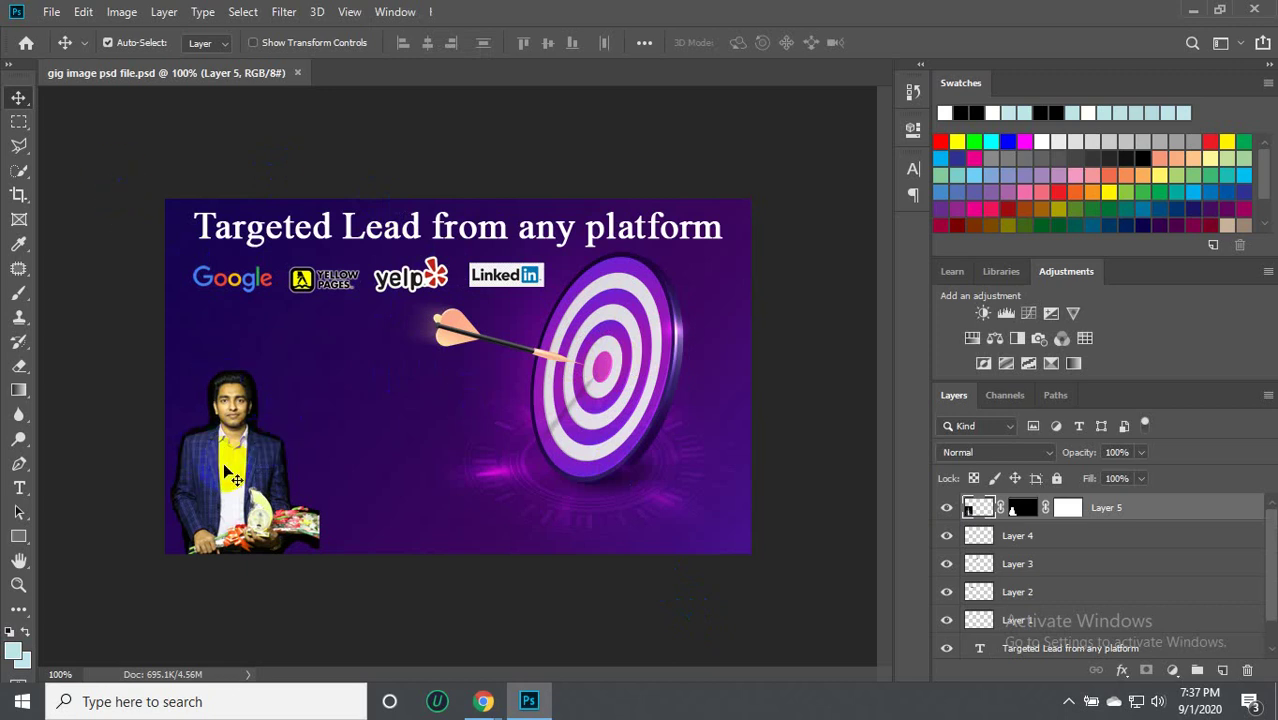
pyautogui.moveTo(228, 446); pyautogui.dragTo(229, 466)
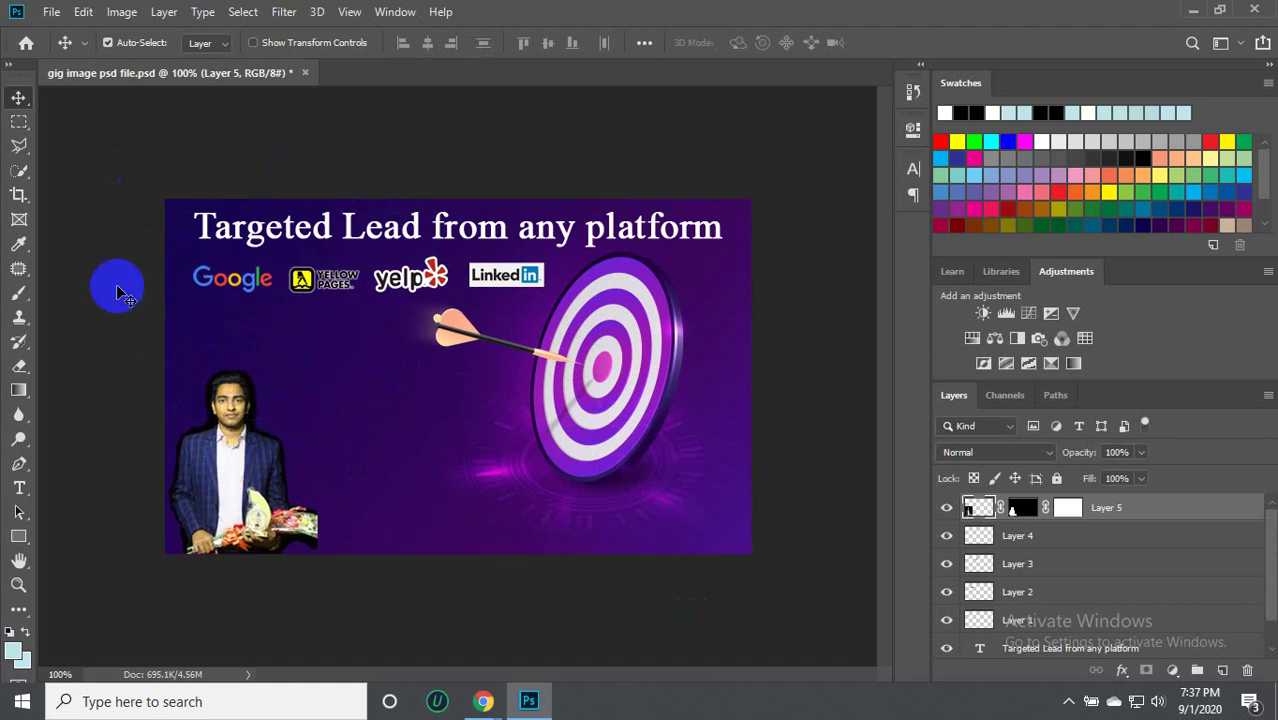
pyautogui.click(52, 12)
pyautogui.moveTo(71, 268)
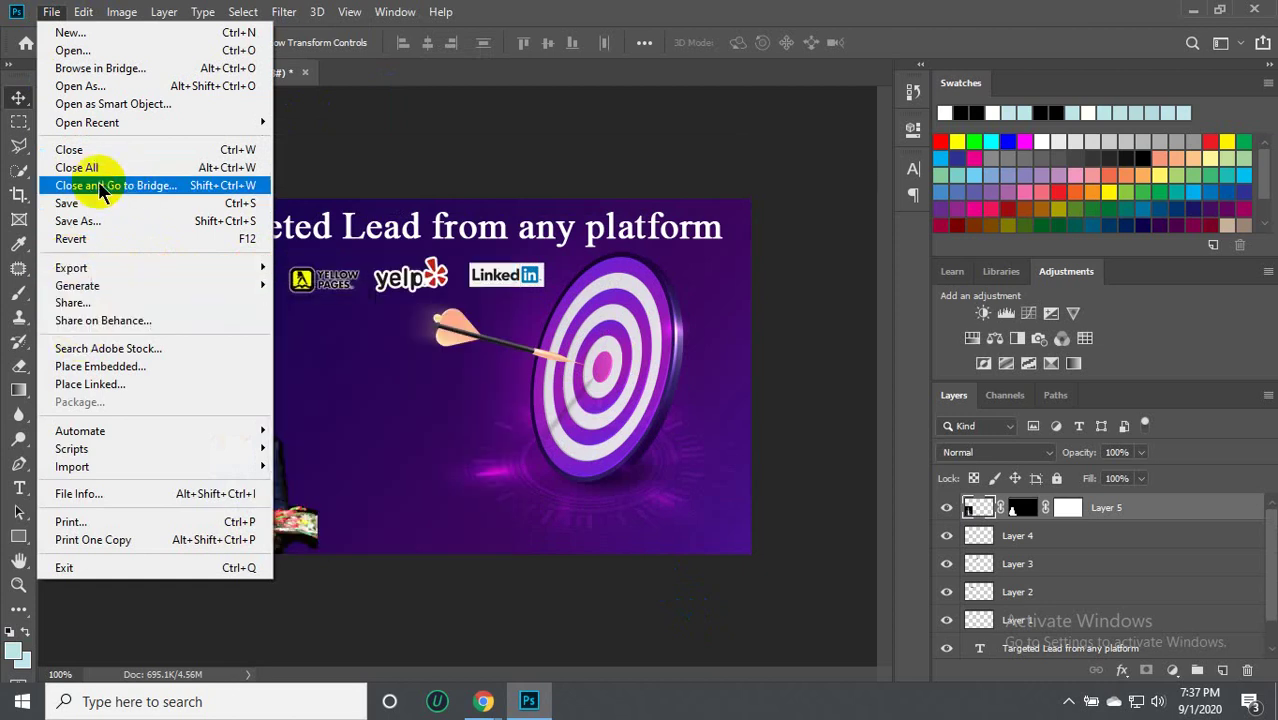
# Go through Save As keeping the Photoshop format, then switch to the Google Meet window.
pyautogui.click(131, 223)
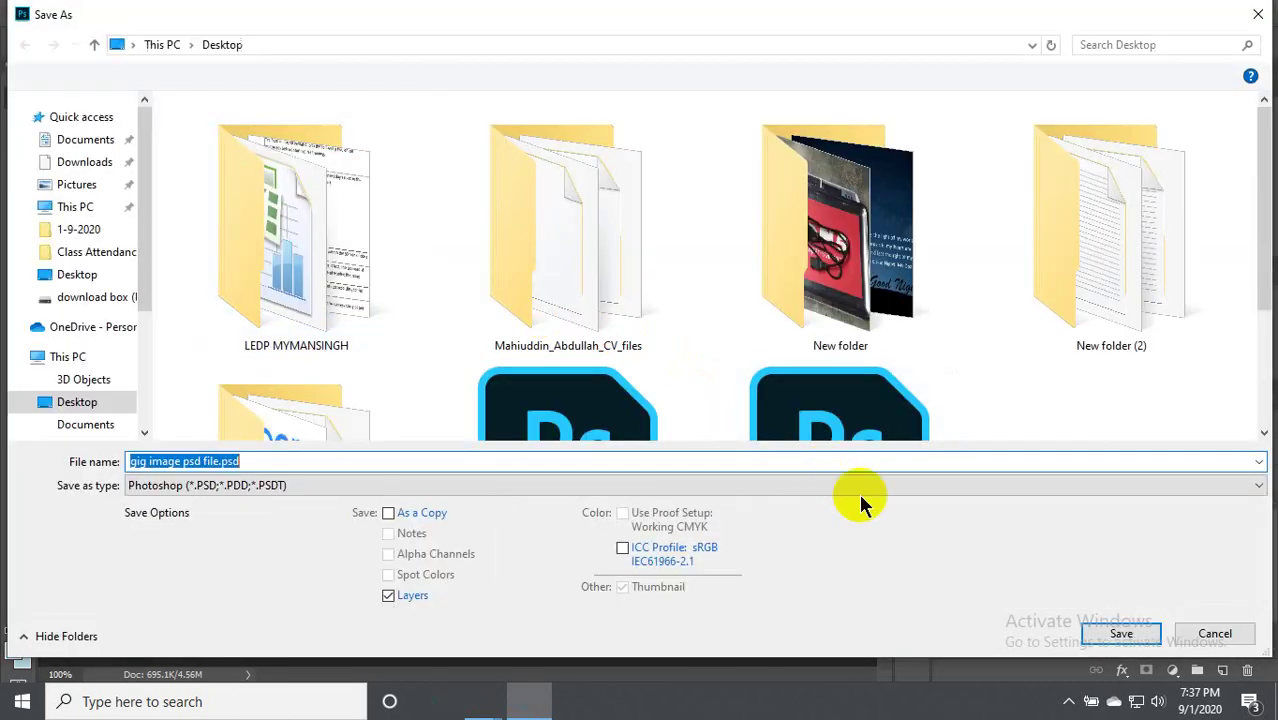
pyautogui.click(765, 461)
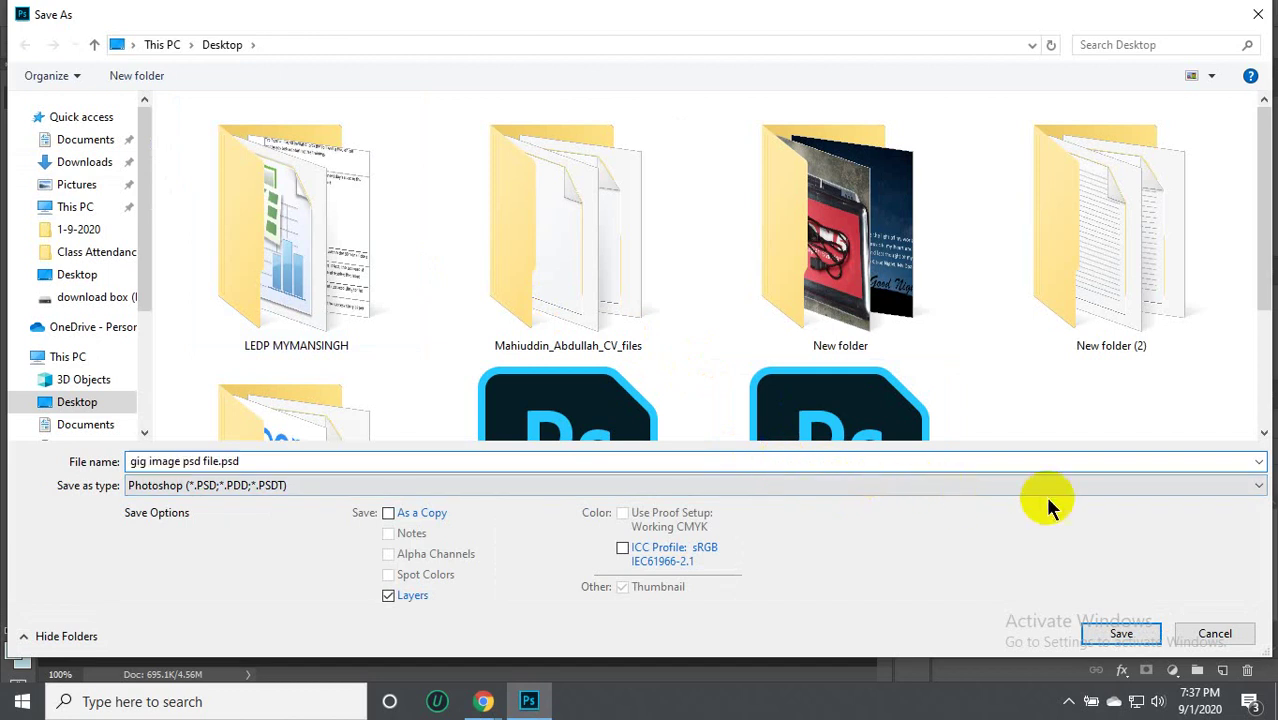
pyautogui.click(1229, 490)
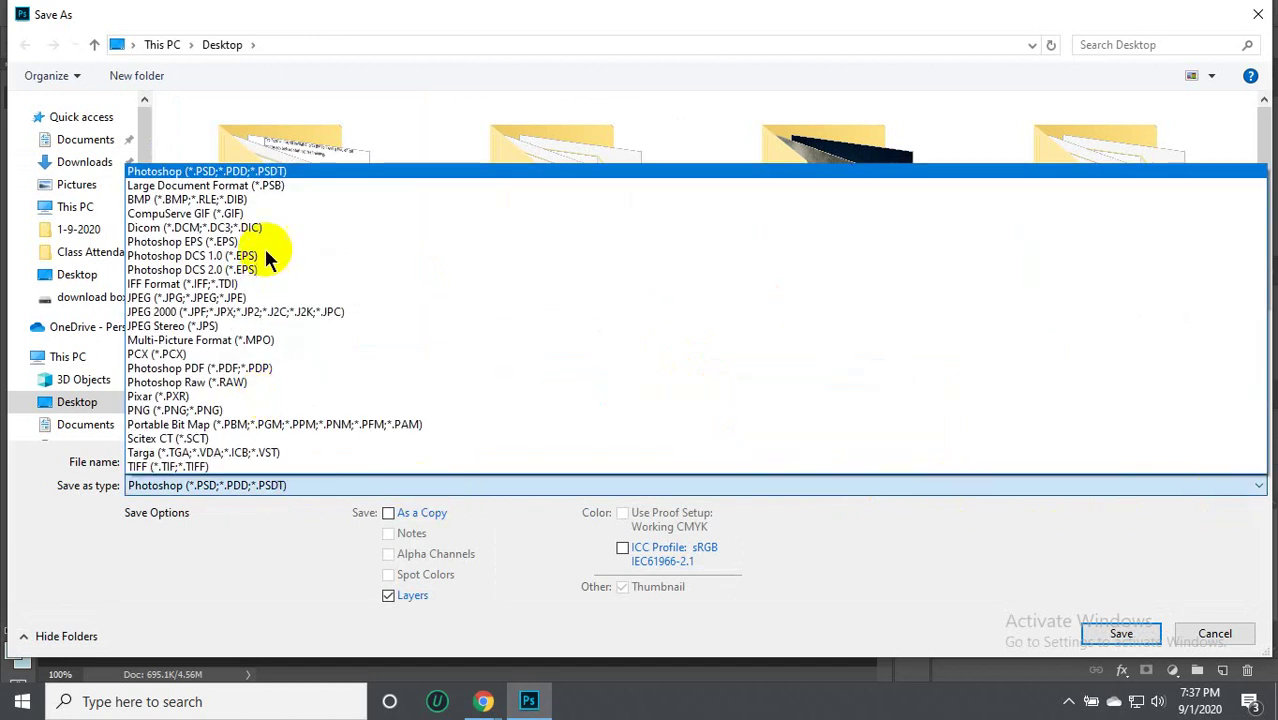
pyautogui.click(971, 585)
pyautogui.click(1215, 633)
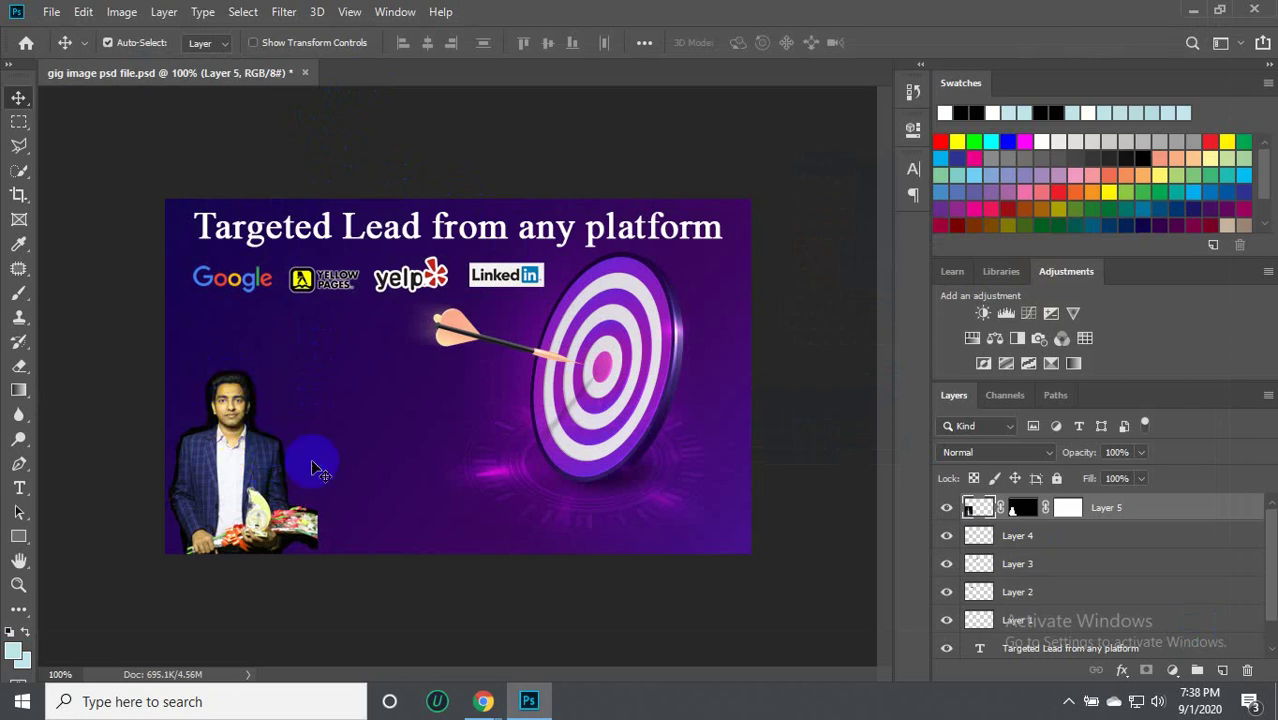
pyautogui.moveTo(483, 702)
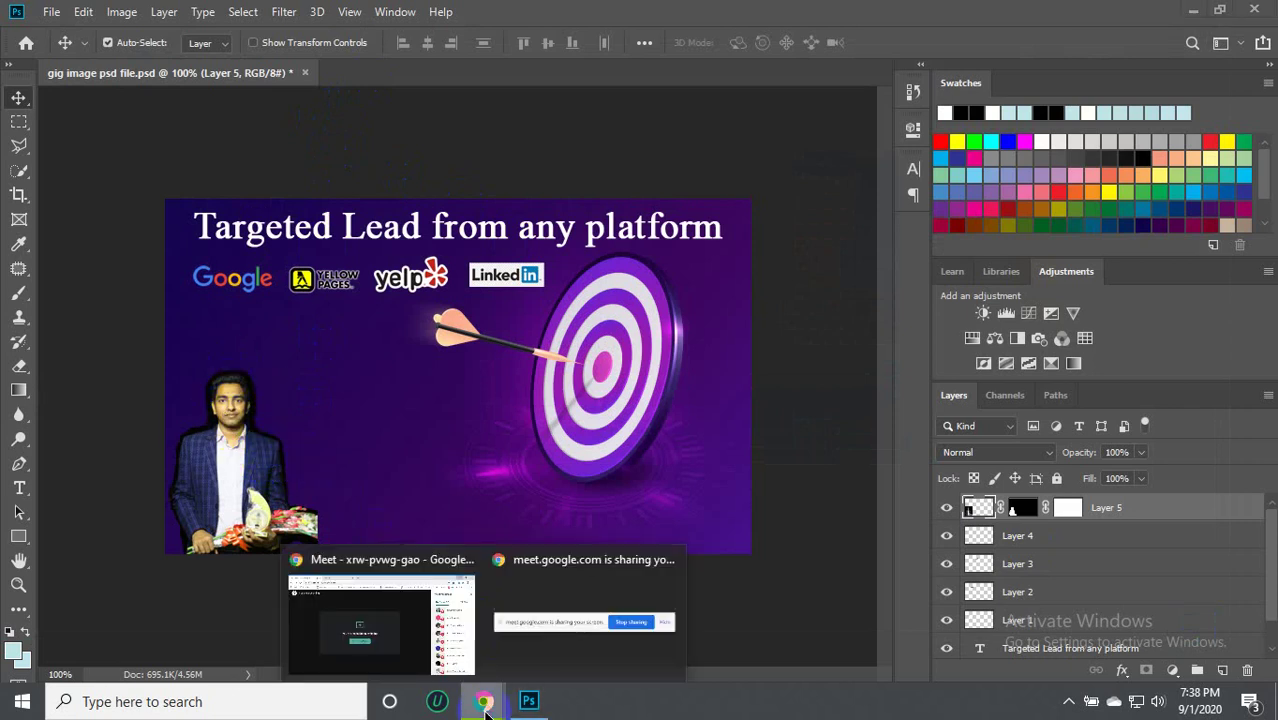
pyautogui.click(370, 625)
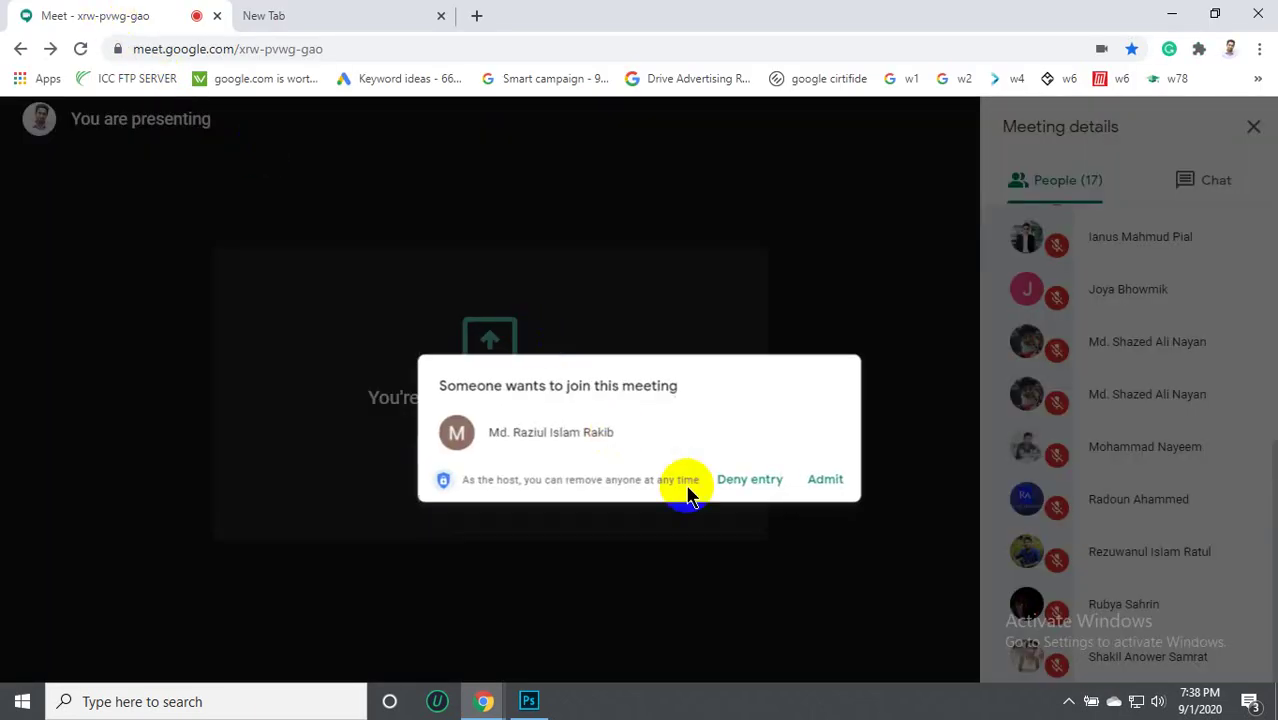
# Admit the waiting participant in Google Meet and return to the Photoshop banner.
pyautogui.click(828, 448)
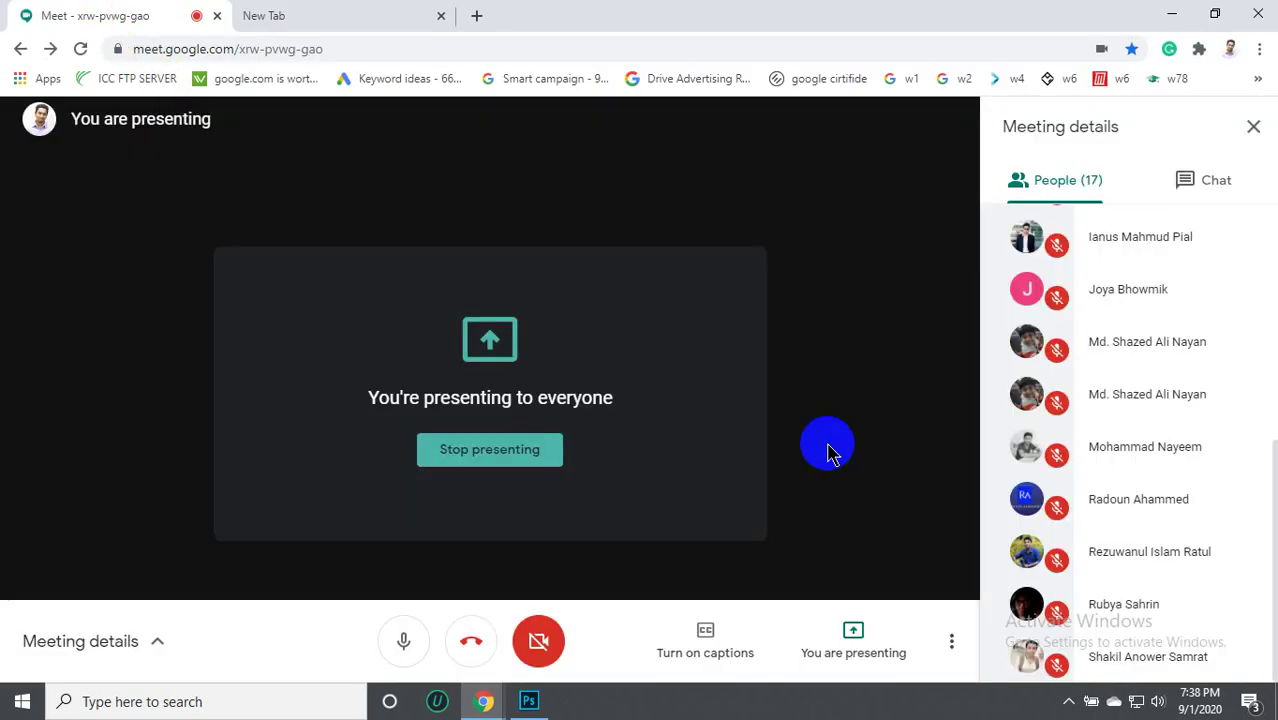
pyautogui.click(533, 701)
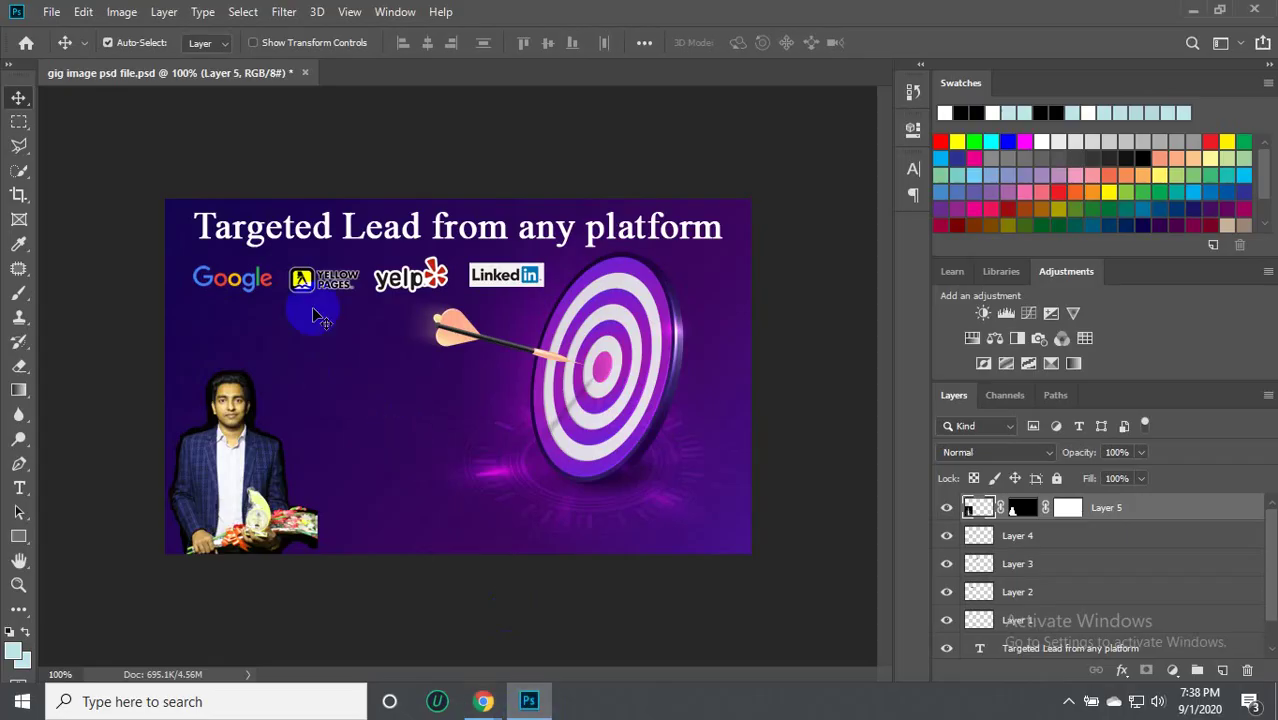
pyautogui.click(217, 490)
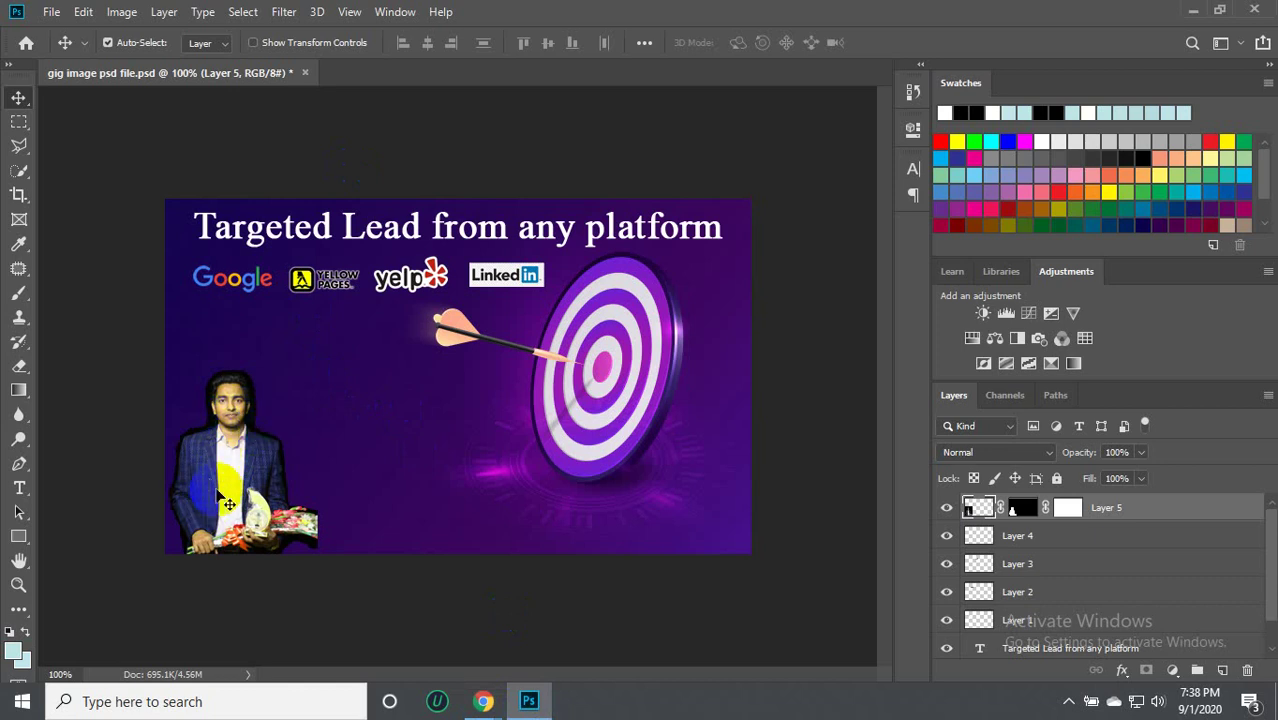
pyautogui.click(245, 440)
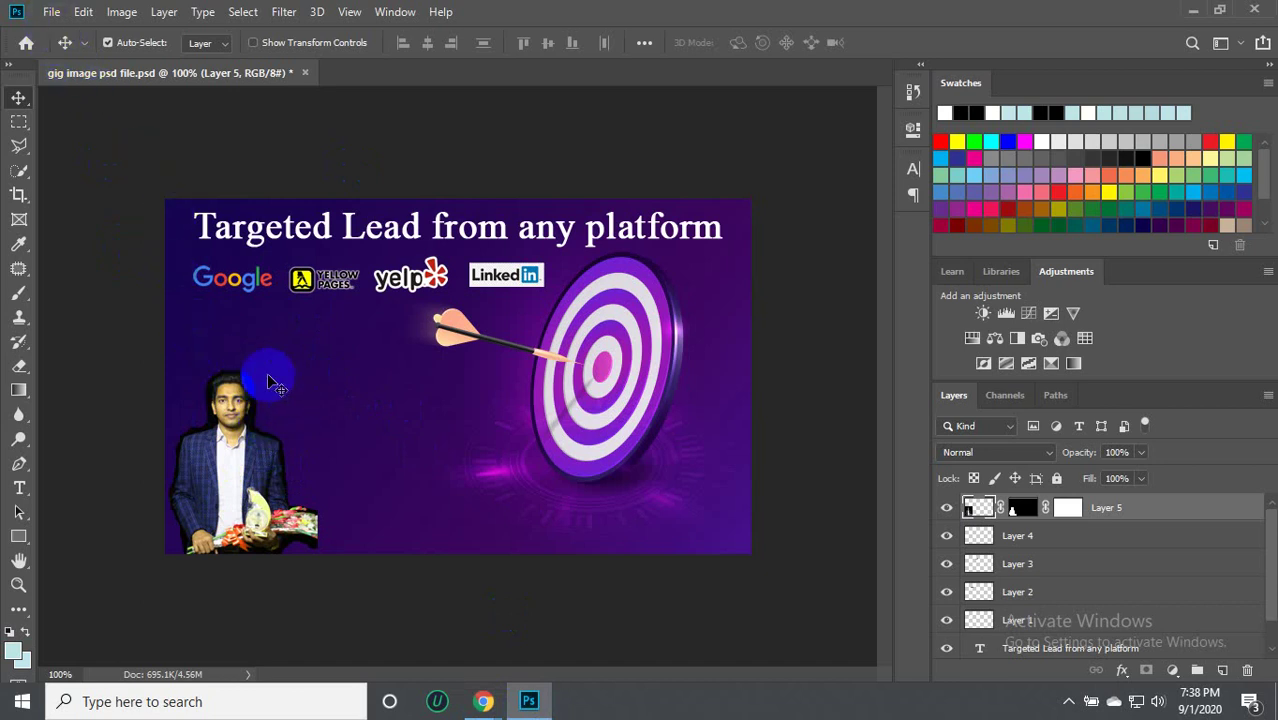
# Open the File > Open dialog and look through New folder for the image.
pyautogui.click(51, 12)
pyautogui.click(66, 50)
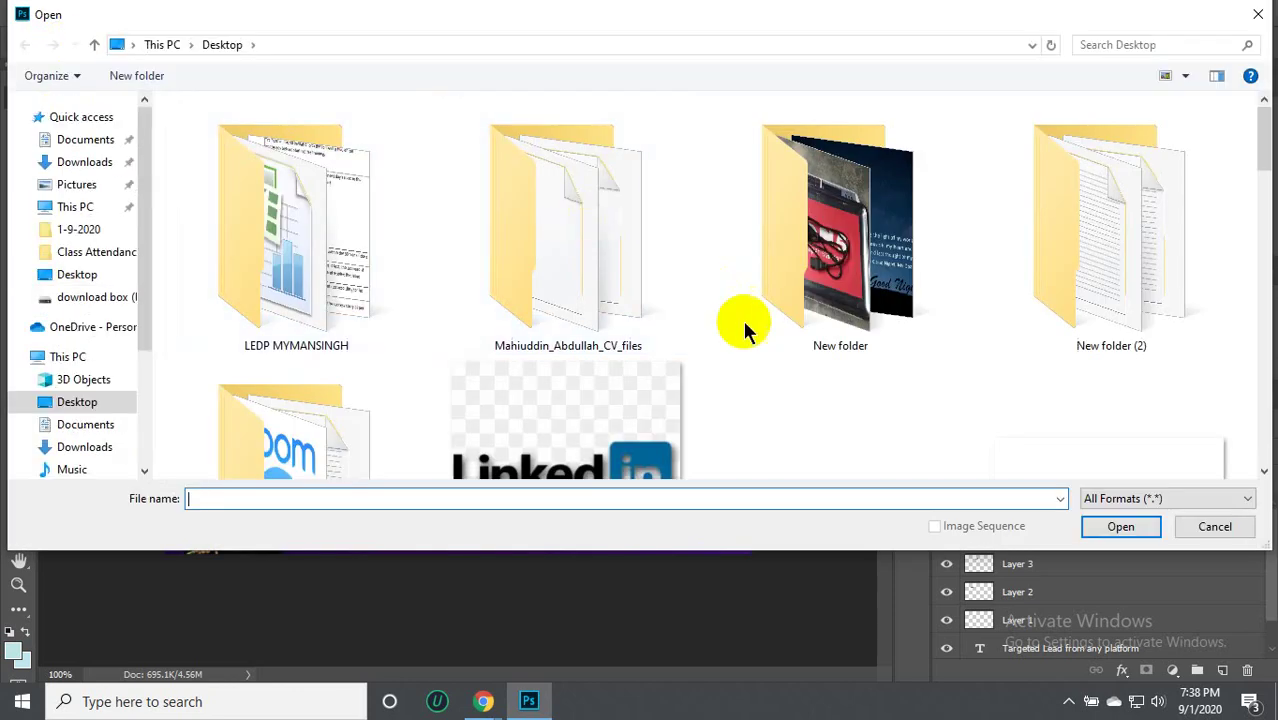
pyautogui.scroll(-5, 713, 280)
pyautogui.scroll(-3, 742, 337)
pyautogui.scroll(5, 660, 360)
pyautogui.doubleClick(822, 292)
pyautogui.scroll(-2, 820, 330)
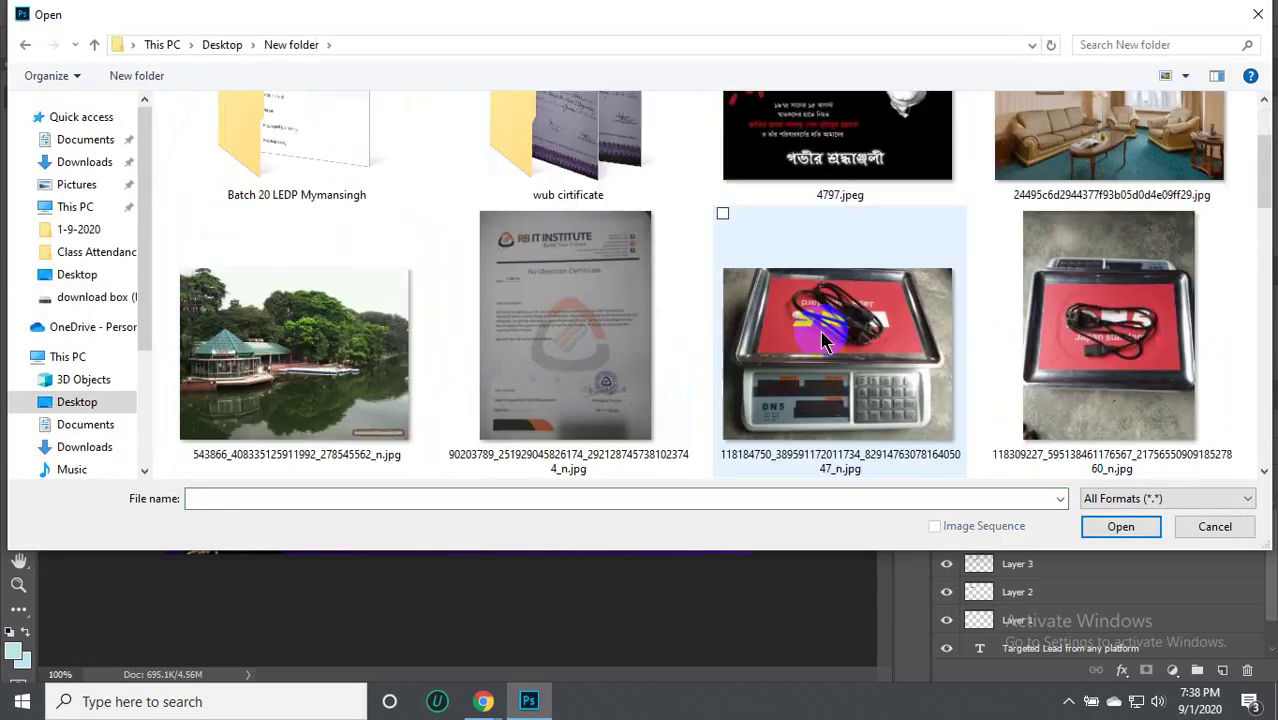
pyautogui.scroll(1, 537, 345)
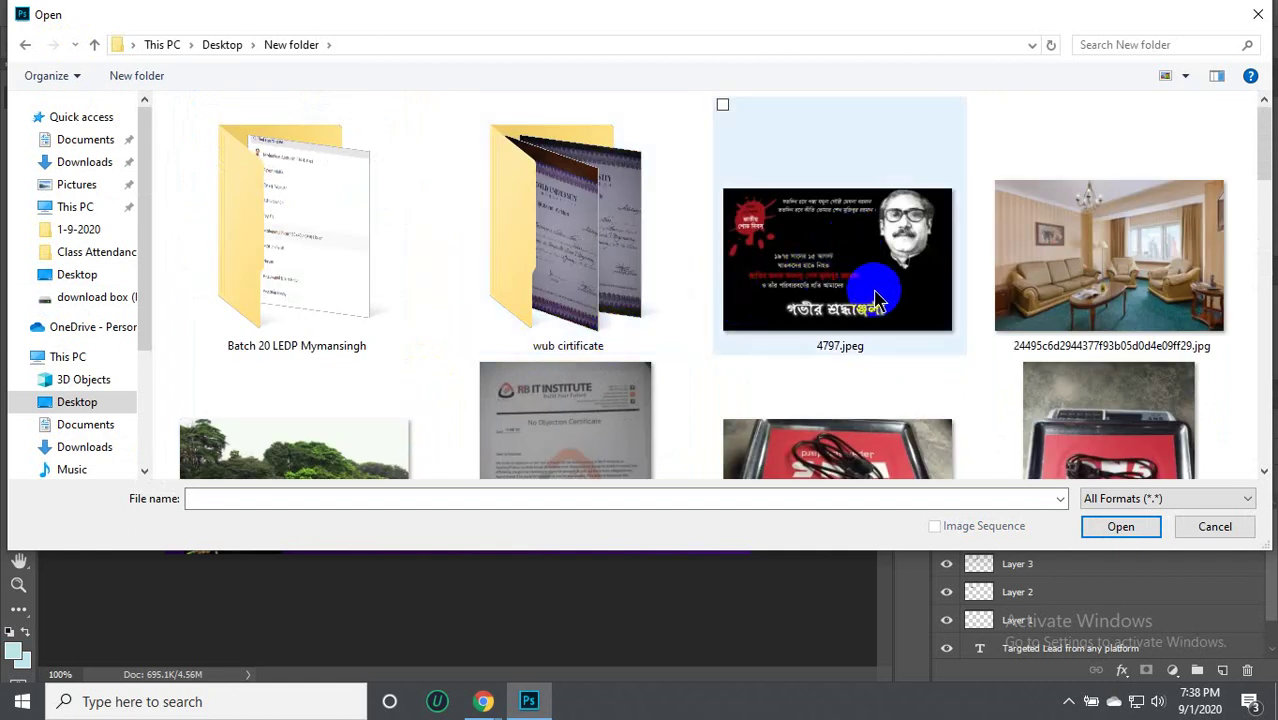
pyautogui.scroll(-2, 893, 287)
pyautogui.scroll(-5, 676, 308)
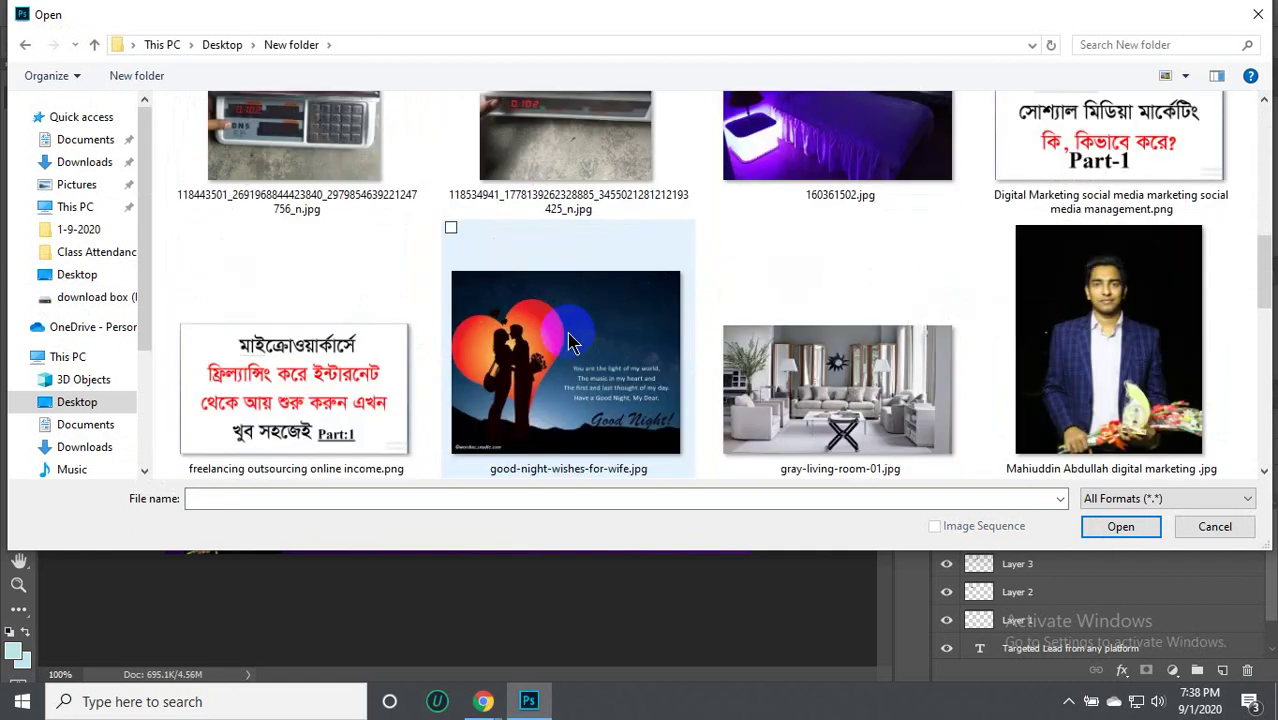
pyautogui.scroll(-5, 478, 372)
pyautogui.scroll(-2, 402, 356)
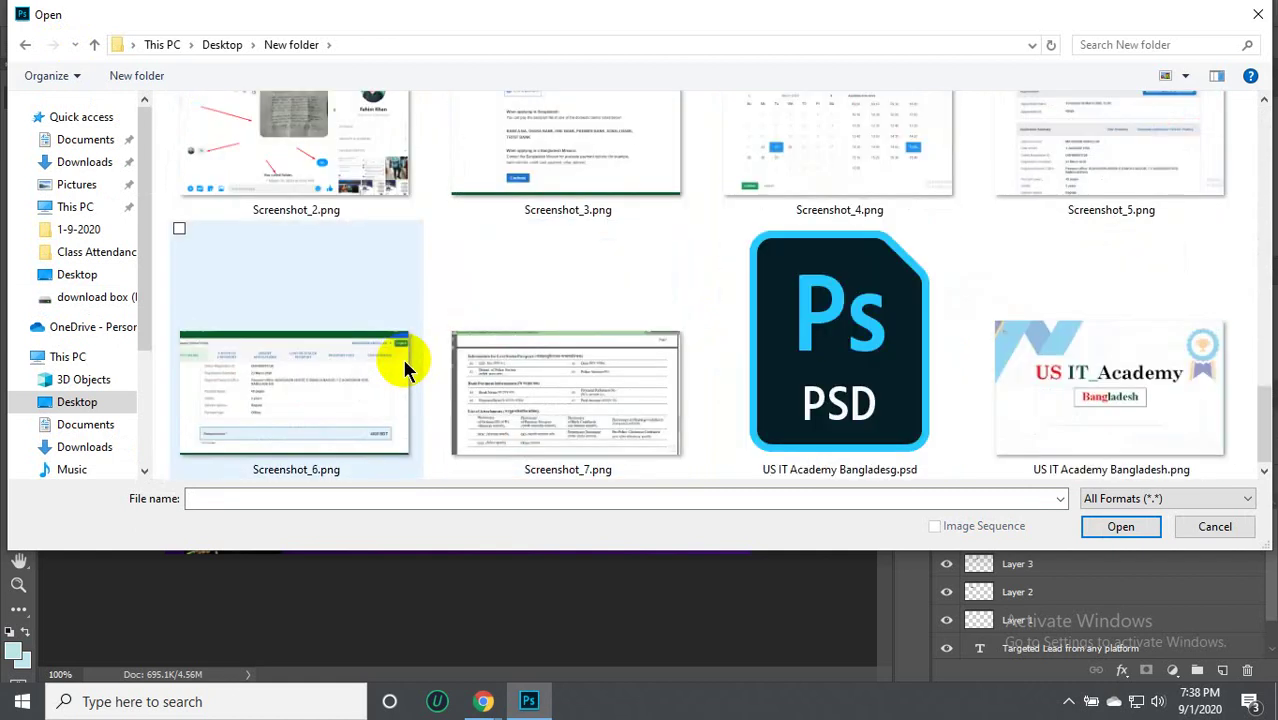
# Open the surprised-woman PNG from the download box (E:) drive.
pyautogui.click(82, 449)
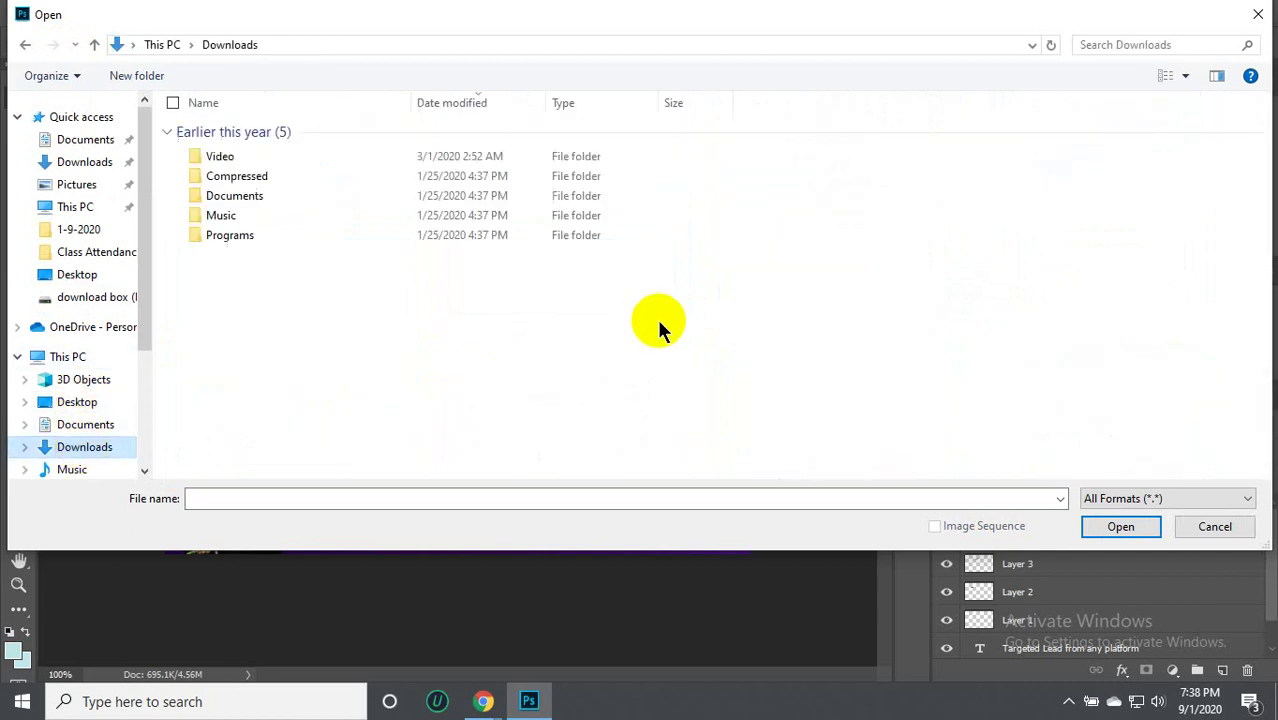
pyautogui.scroll(-2, 85, 393)
pyautogui.click(91, 455)
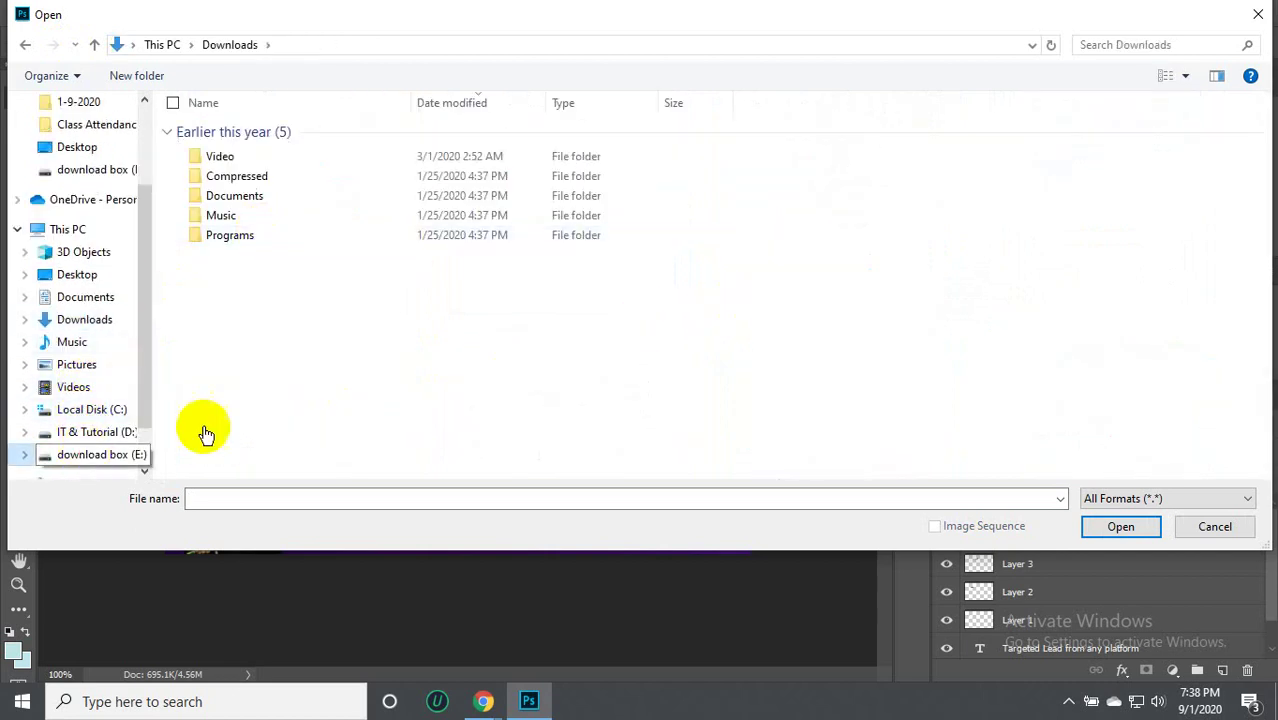
pyautogui.moveTo(433, 432)
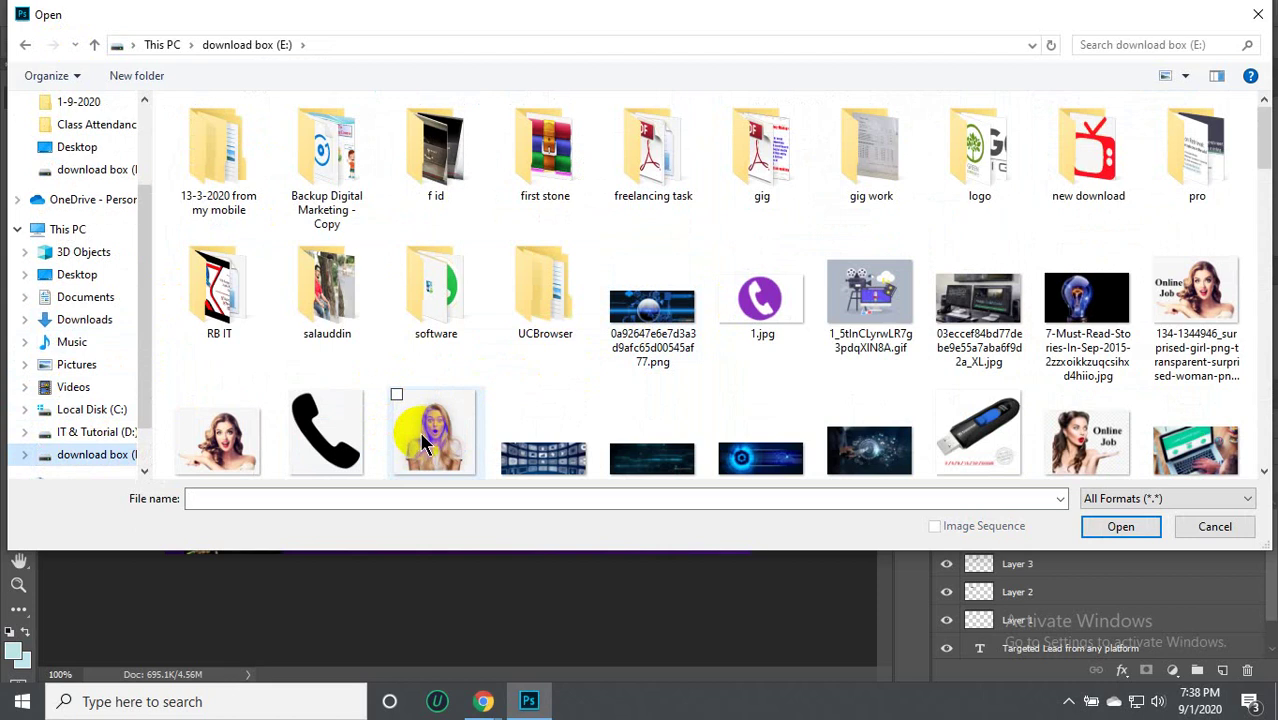
pyautogui.click(220, 440)
pyautogui.click(1116, 530)
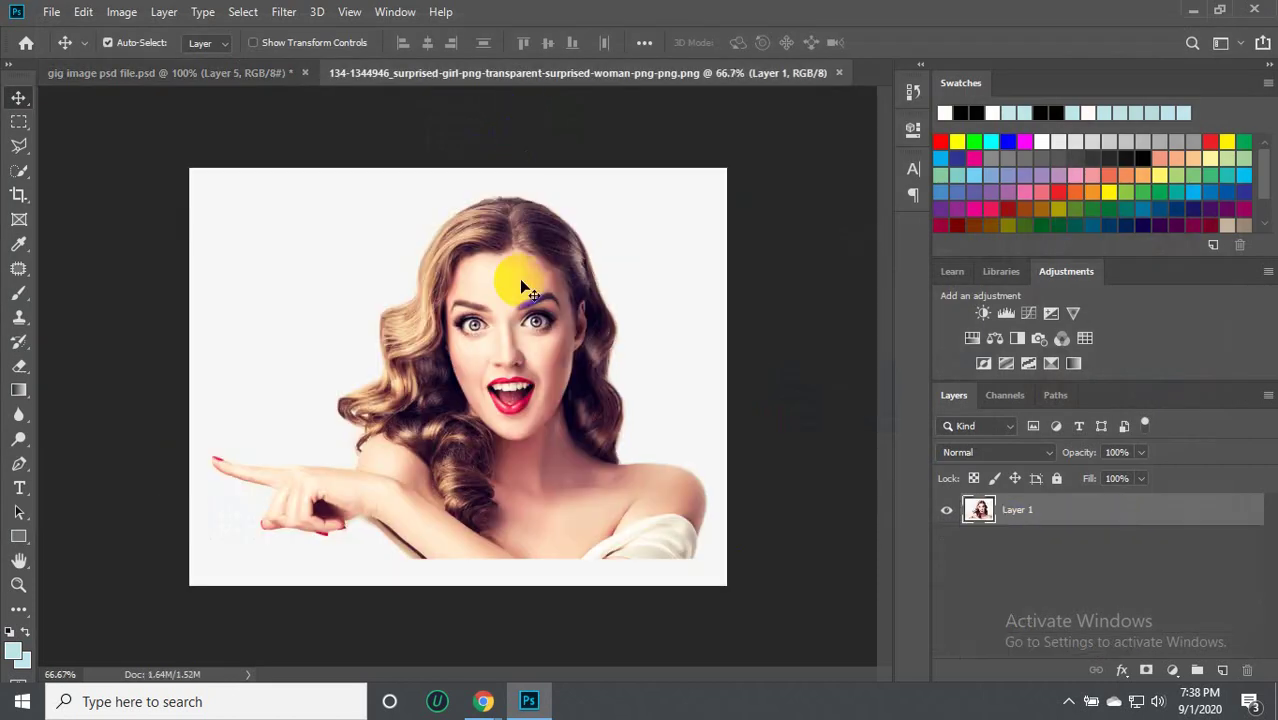
# Paint a Quick Selection over the woman's hair and face, undoing an accidental delete.
pyautogui.rightClick(25, 175)
pyautogui.click(65, 172)
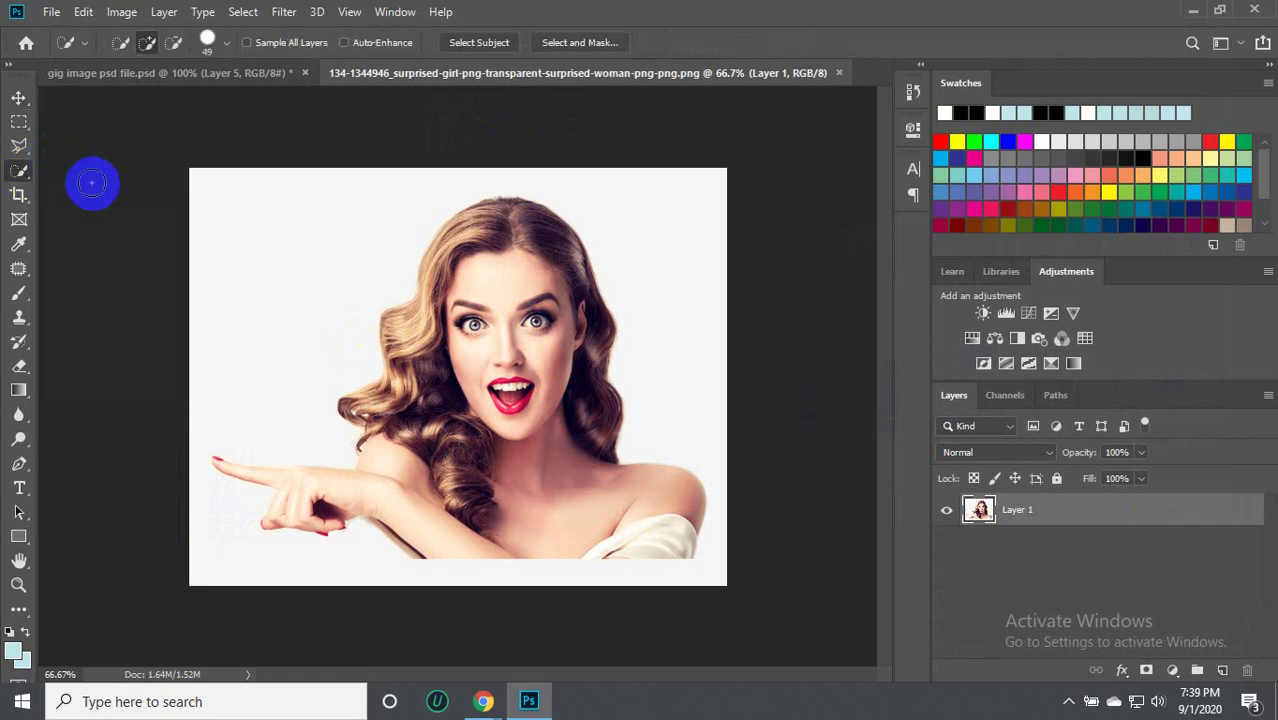
pyautogui.moveTo(499, 222); pyautogui.dragTo(420, 361)
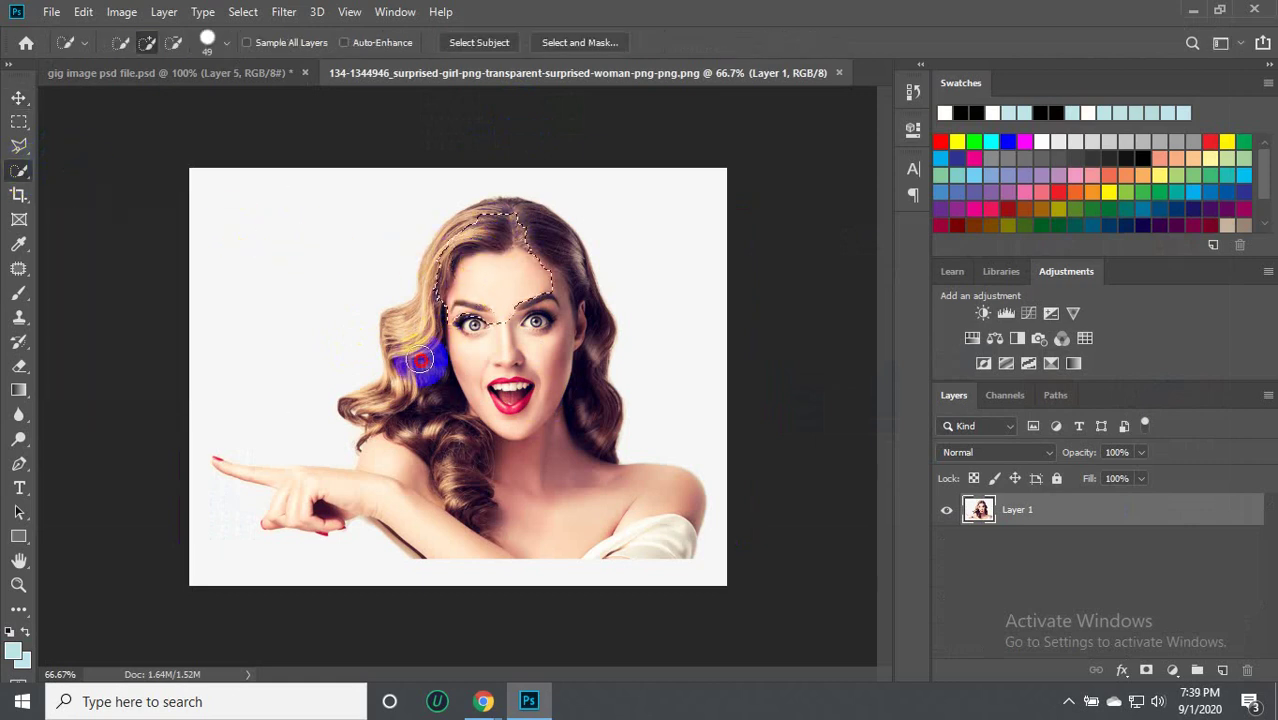
pyautogui.moveTo(420, 361)
pyautogui.mouseDown()
pyautogui.moveTo(408, 510)
pyautogui.moveTo(644, 240)
pyautogui.mouseUp()
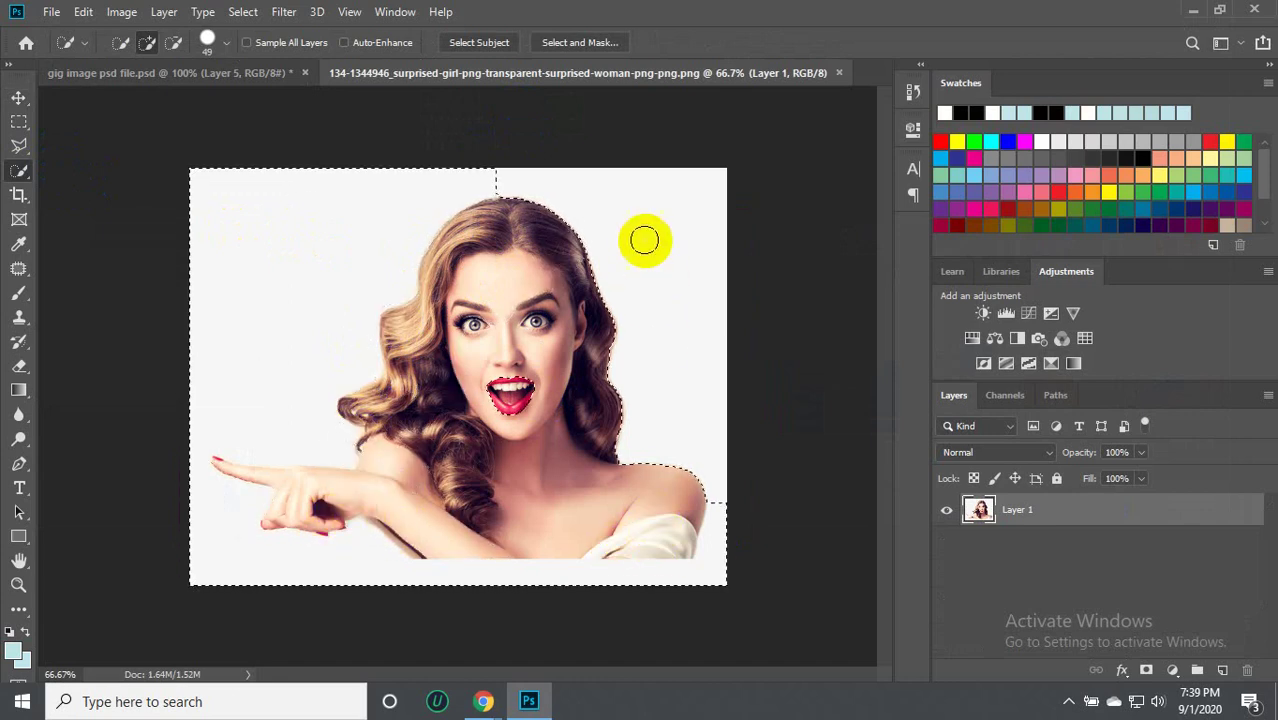
pyautogui.click(518, 171)
pyautogui.press('Delete')
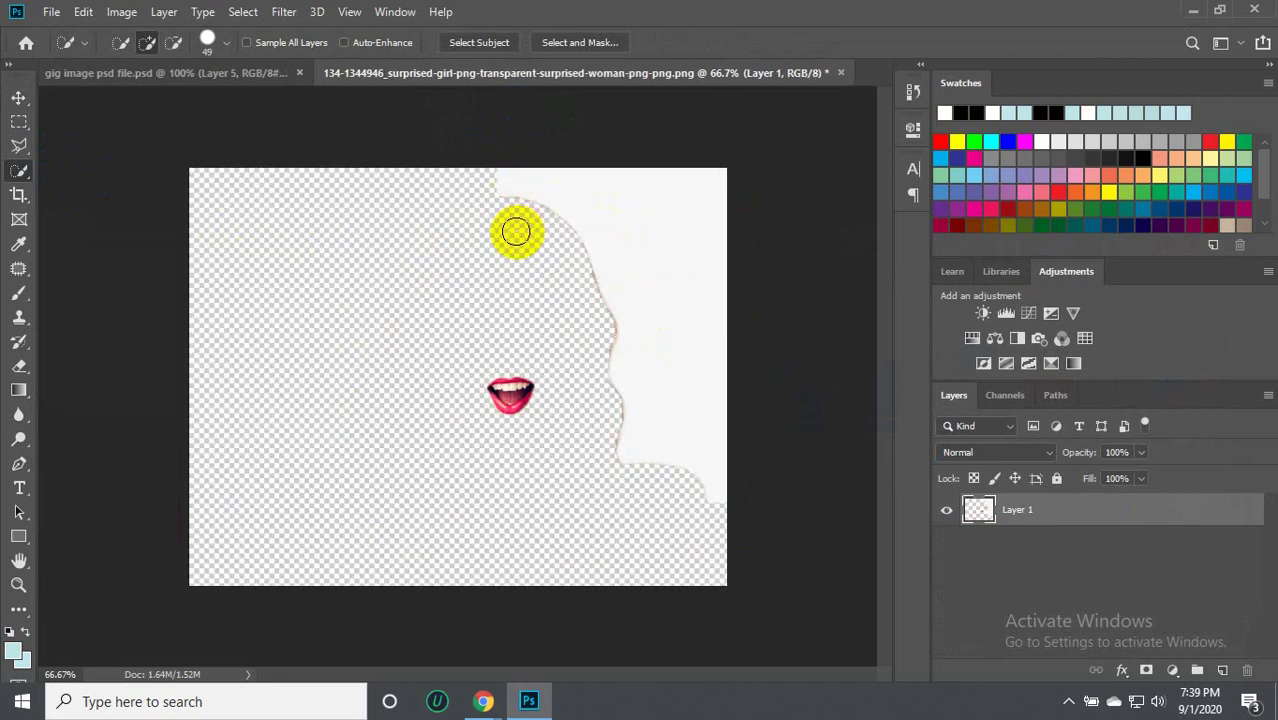
pyautogui.hotkey('ctrl', 'z')
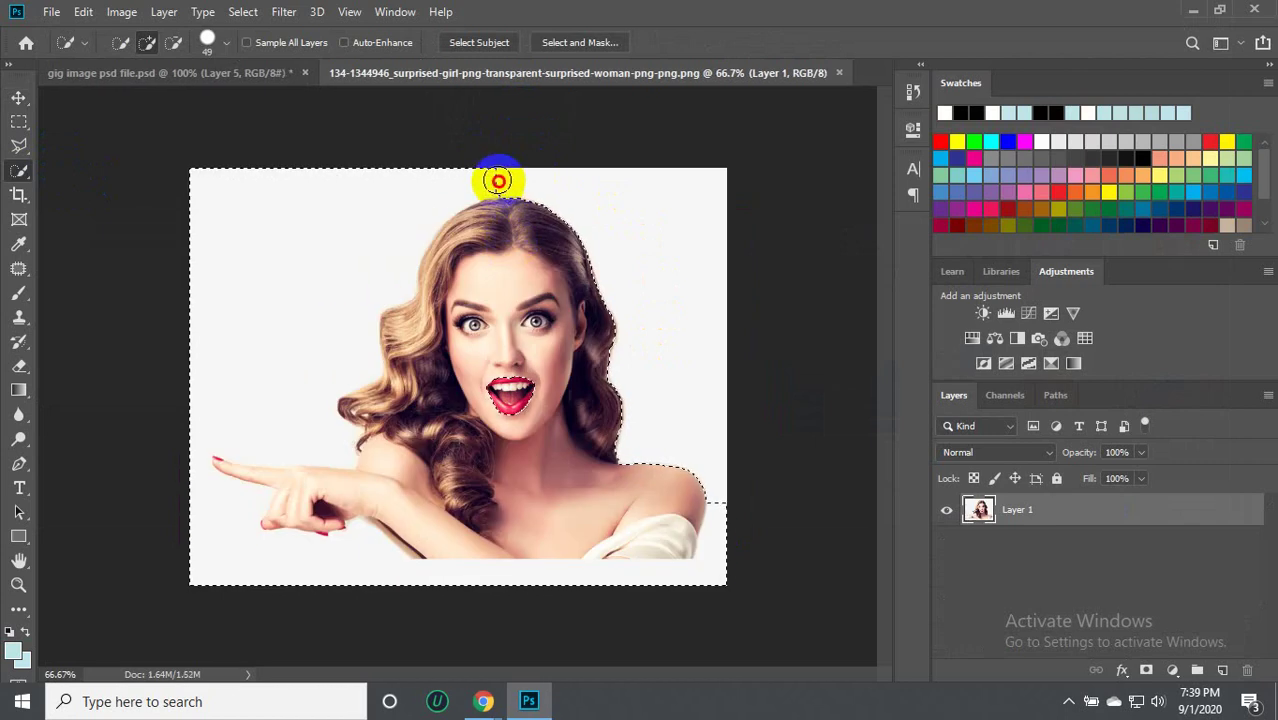
# Trim background above the head and between hair and hand, and add the lips back.
pyautogui.moveTo(499, 197)
pyautogui.mouseDown()
pyautogui.moveTo(444, 194)
pyautogui.moveTo(459, 206)
pyautogui.mouseUp()
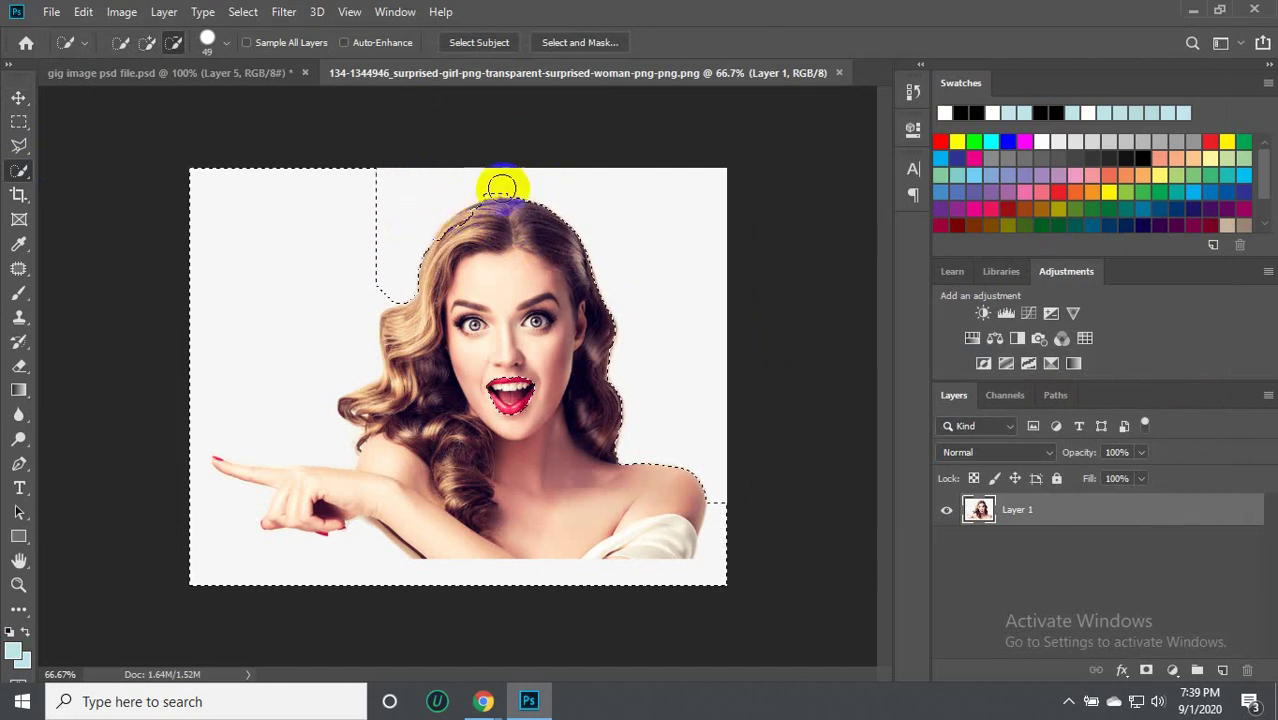
pyautogui.moveTo(459, 206)
pyautogui.mouseDown()
pyautogui.moveTo(285, 419)
pyautogui.moveTo(222, 528)
pyautogui.moveTo(242, 542)
pyautogui.moveTo(545, 585)
pyautogui.moveTo(685, 585)
pyautogui.moveTo(728, 510)
pyautogui.mouseUp()
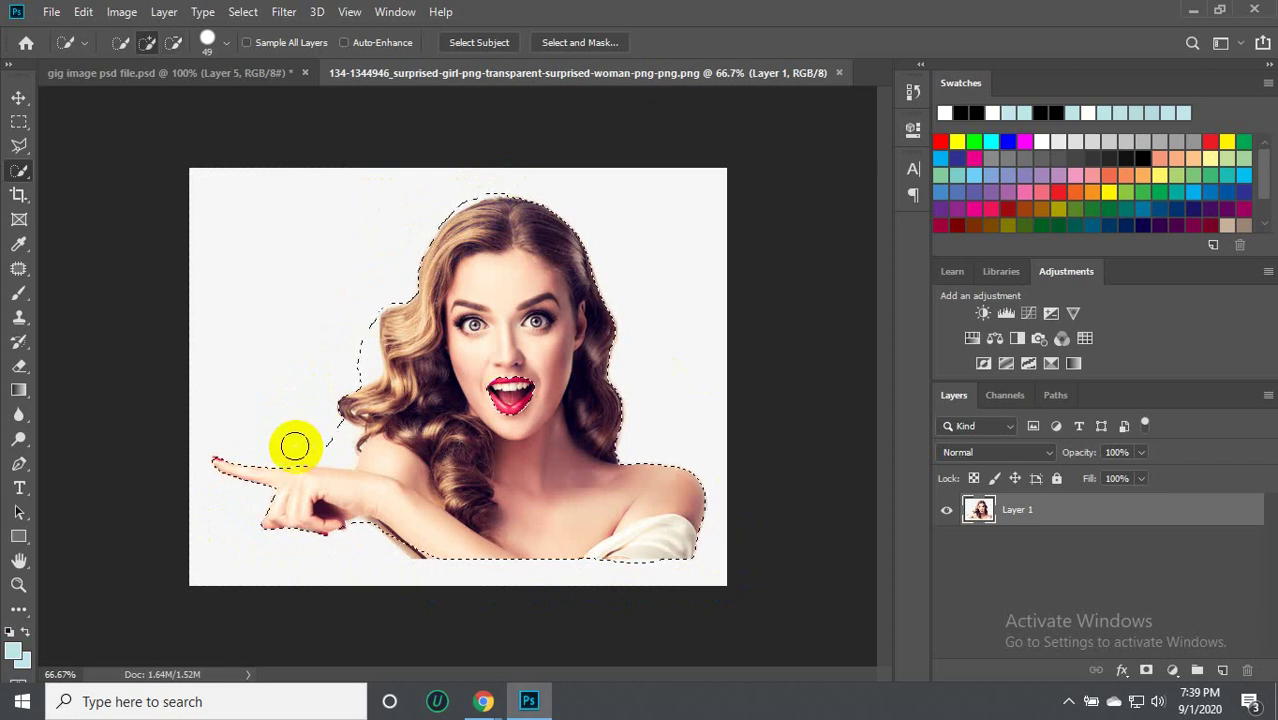
pyautogui.moveTo(334, 445); pyautogui.dragTo(357, 366)
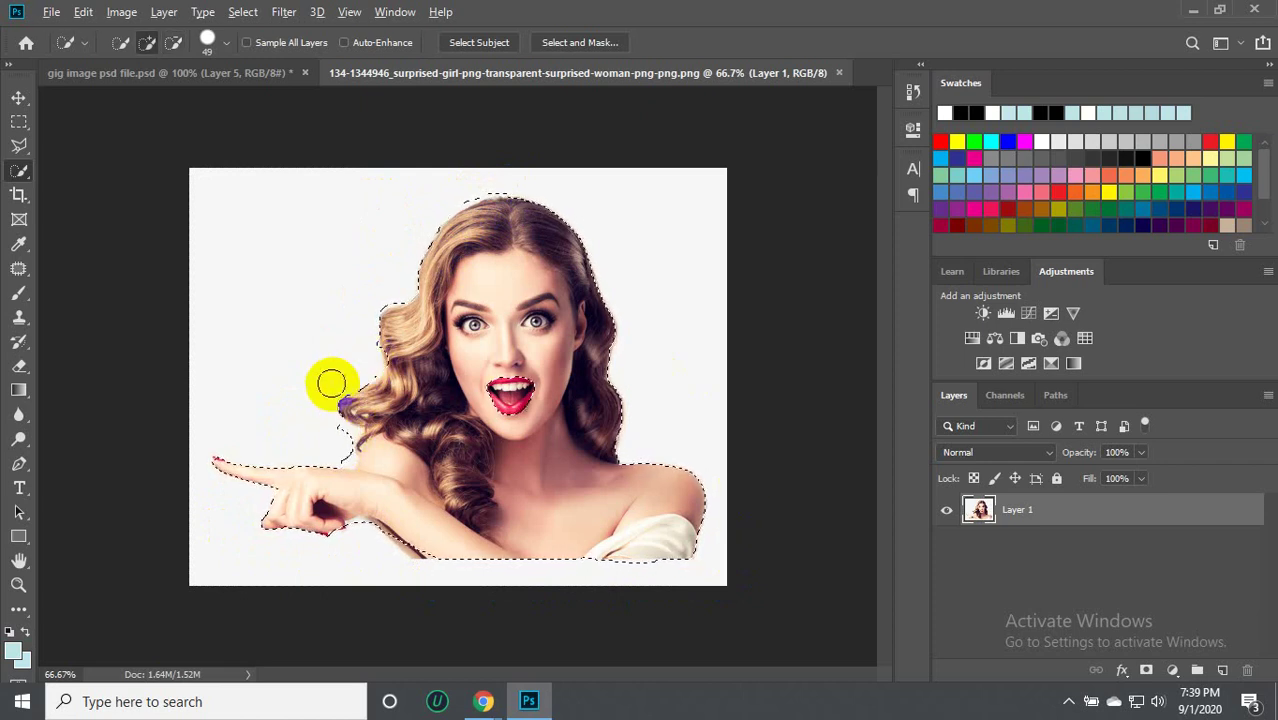
pyautogui.moveTo(330, 443); pyautogui.dragTo(525, 395)
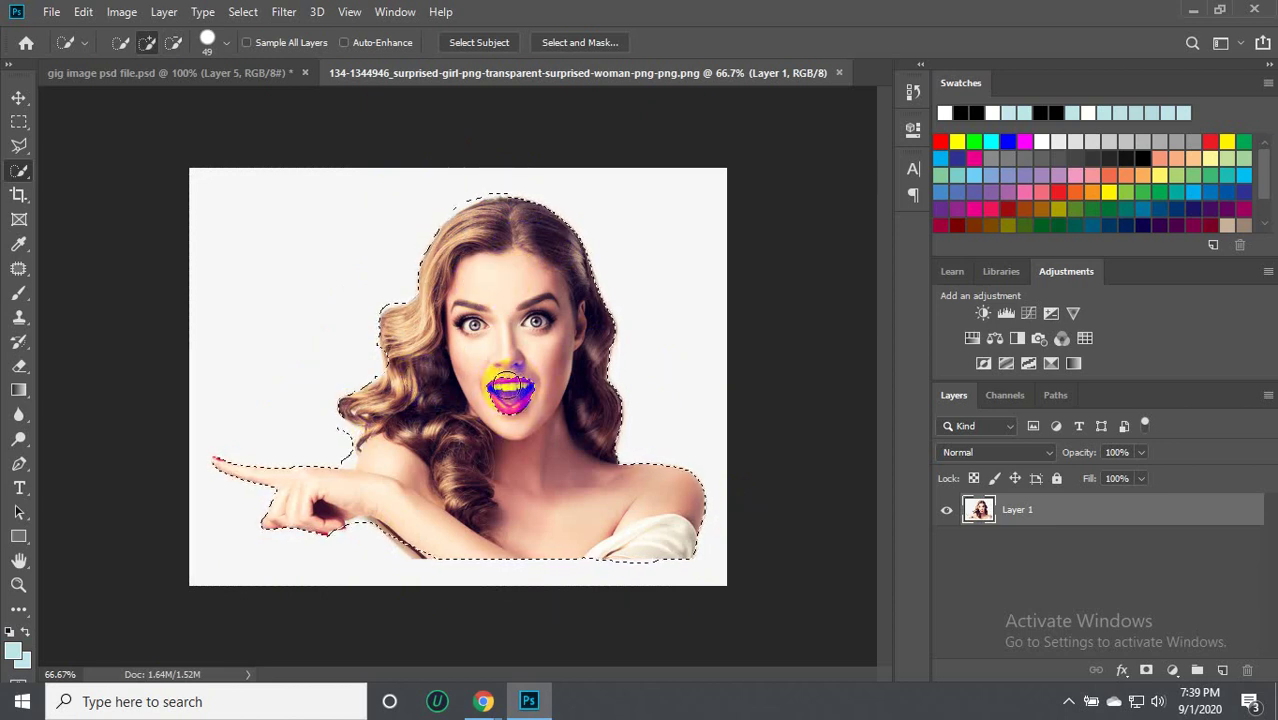
pyautogui.moveTo(497, 370); pyautogui.dragTo(571, 428)
pyautogui.moveTo(391, 505); pyautogui.dragTo(343, 438)
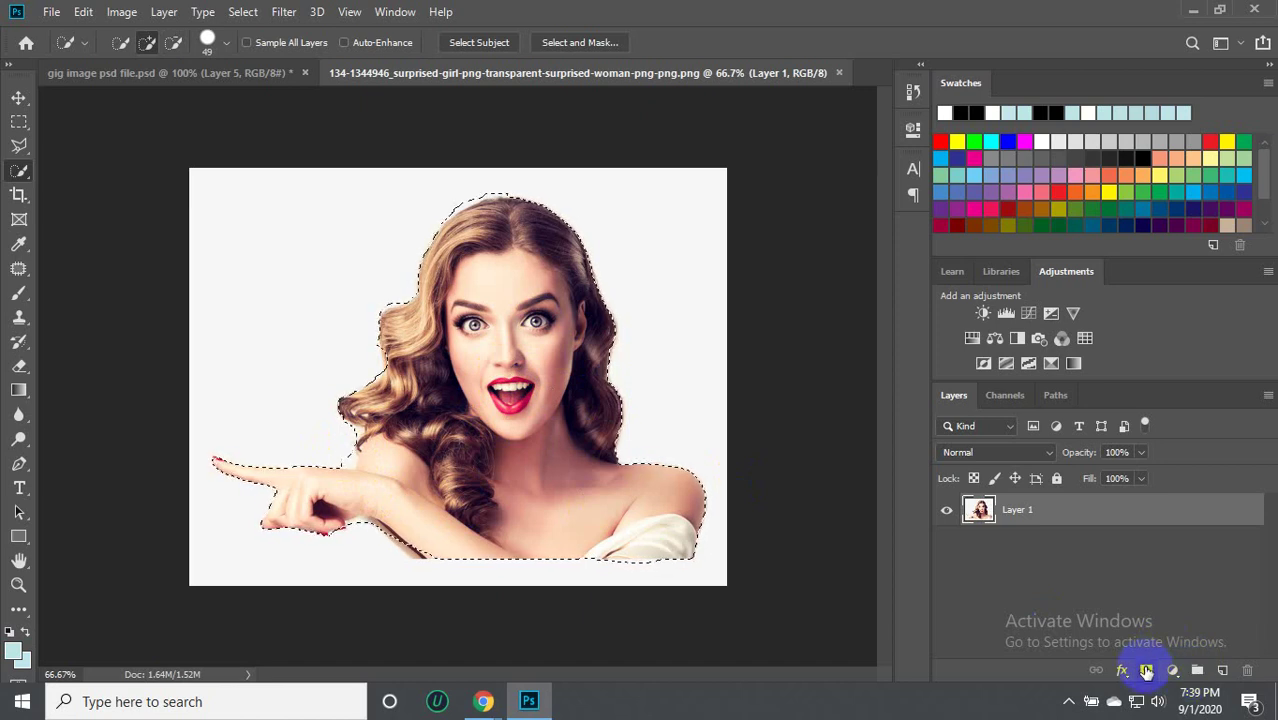
# Add a layer mask to Layer 1 hiding the white background, then nudge the cut-out woman.
pyautogui.click(1147, 671)
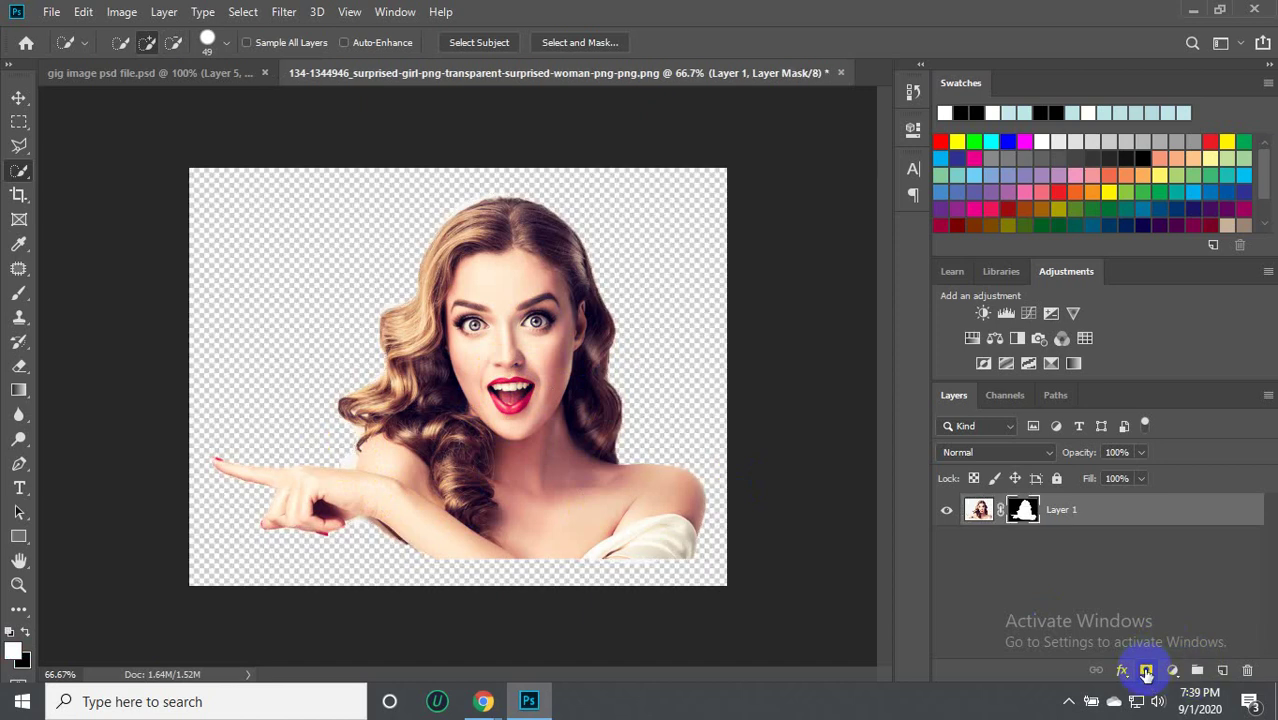
pyautogui.click(132, 134)
pyautogui.click(18, 97)
pyautogui.moveTo(284, 305); pyautogui.dragTo(455, 291)
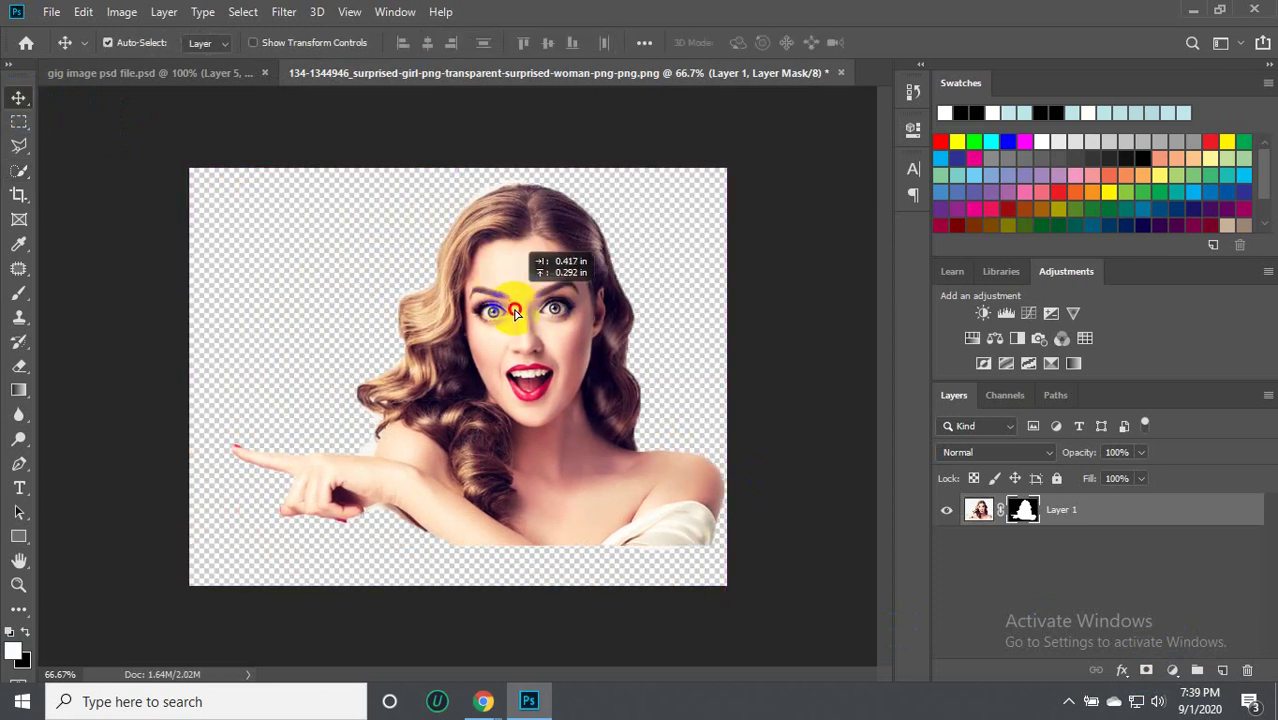
pyautogui.moveTo(455, 291)
pyautogui.mouseDown()
pyautogui.moveTo(513, 365)
pyautogui.moveTo(493, 322)
pyautogui.mouseUp()
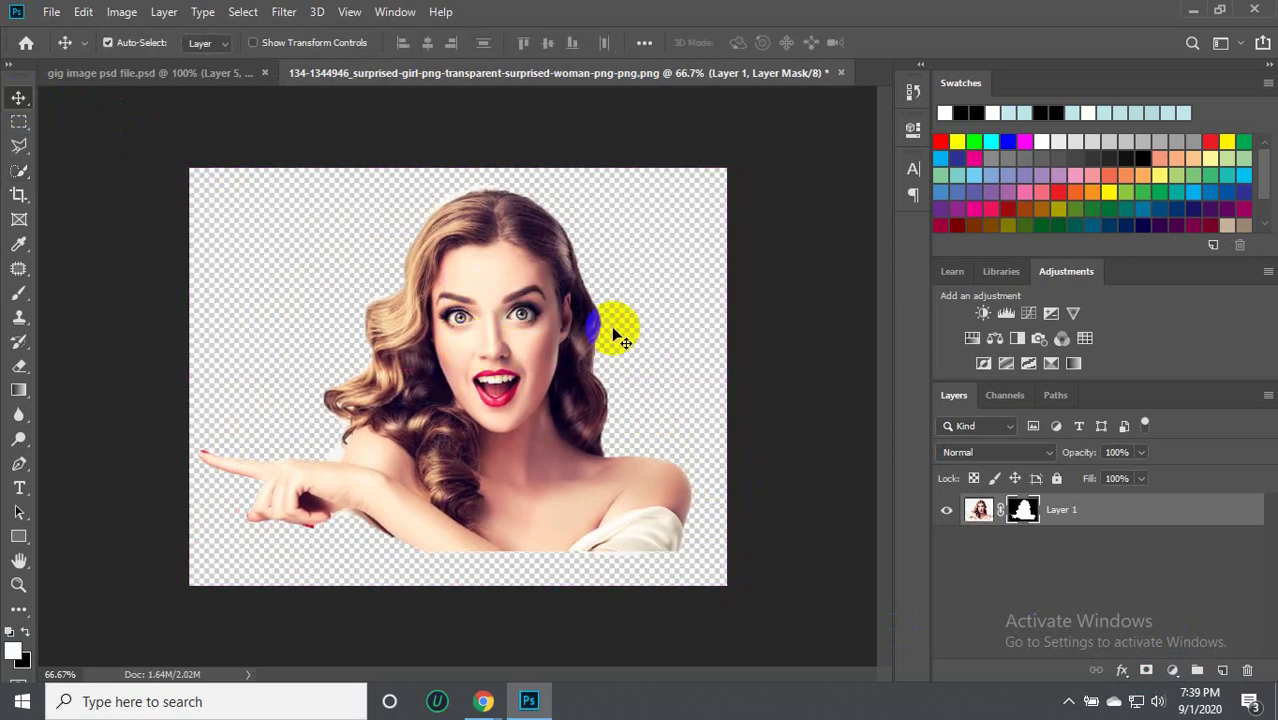